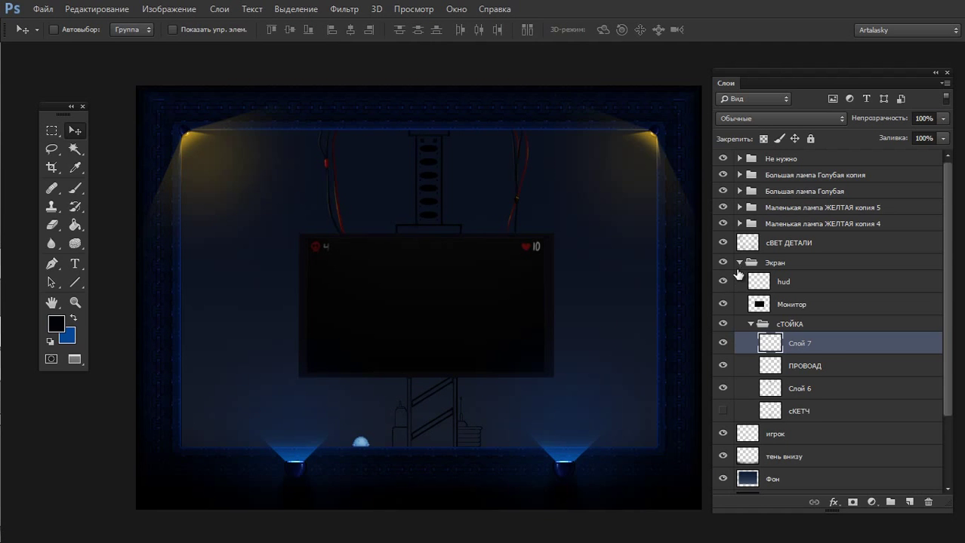
Align the Экран monitor group to the canvas's horizontal centre, then deselect
{"action": "left_click", "coordinate": [739, 263]}
{"action": "key", "text": "ctrl+a"}
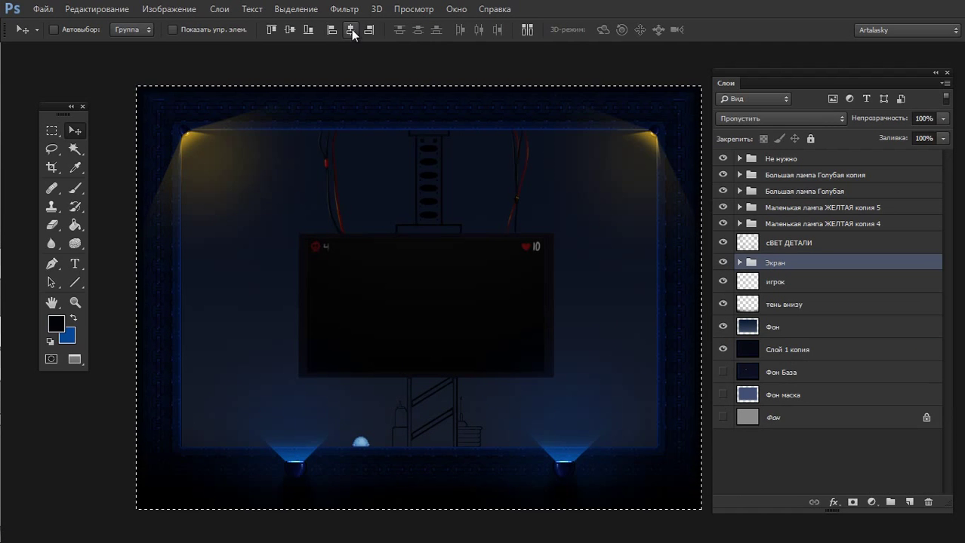
{"action": "left_click", "coordinate": [351, 30]}
{"action": "key", "text": "ctrl+d"}
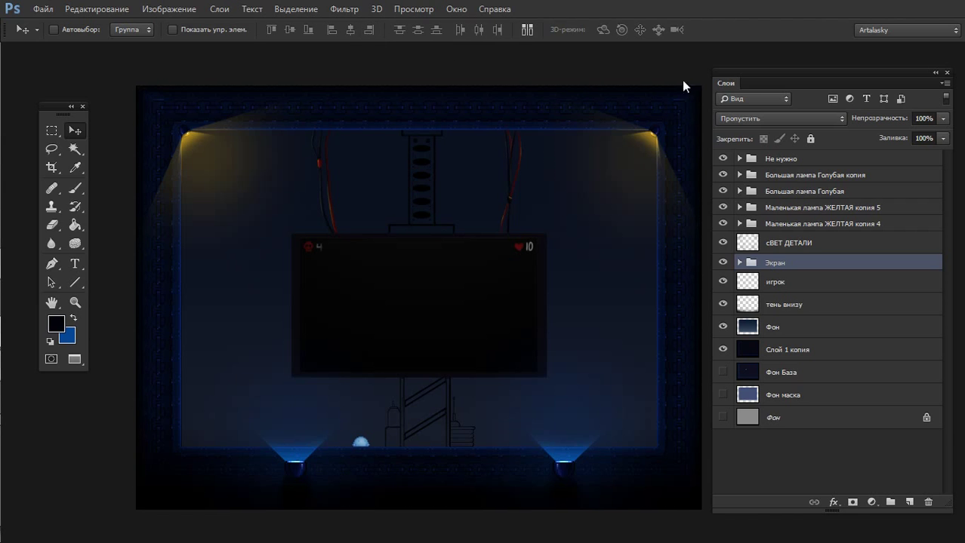
Expand the Экран group and select its Монитор layer
{"action": "left_click", "coordinate": [739, 263]}
{"action": "left_click", "coordinate": [792, 304]}
{"action": "key", "text": "ctrl+a"}
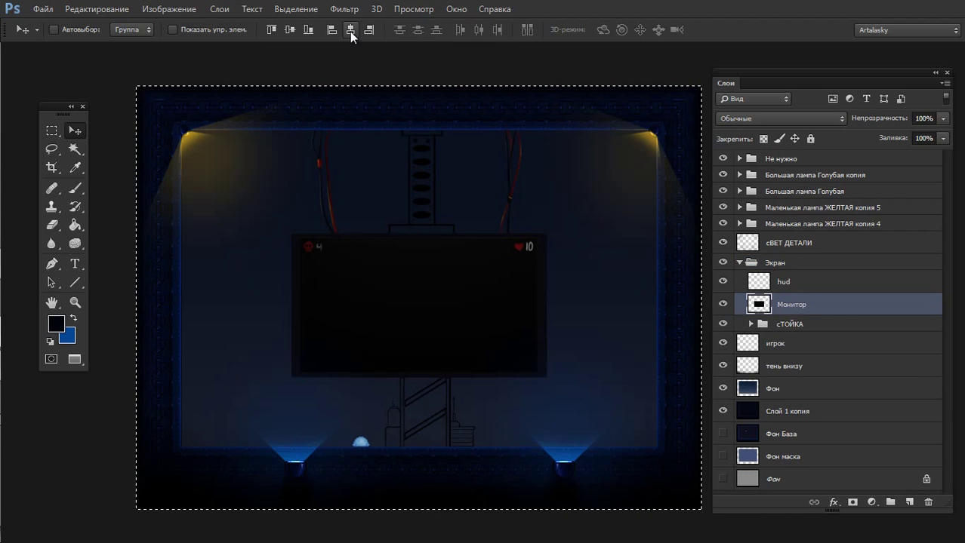
{"action": "key", "text": "ctrl+d"}
Collapse the Экран group and make the Большая лампа Голубая копия group visible
{"action": "left_click", "coordinate": [739, 262]}
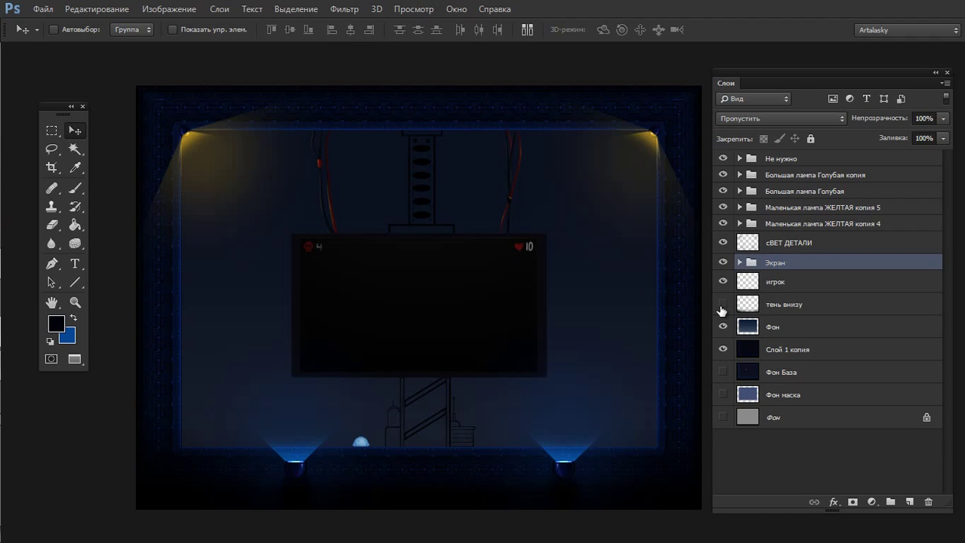
{"action": "left_click", "coordinate": [785, 243]}
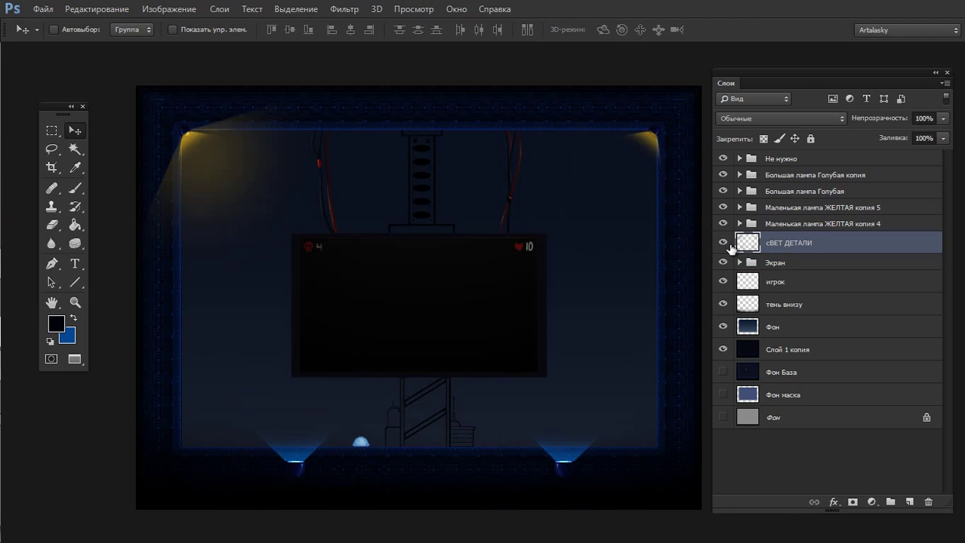
{"action": "left_click", "coordinate": [749, 209]}
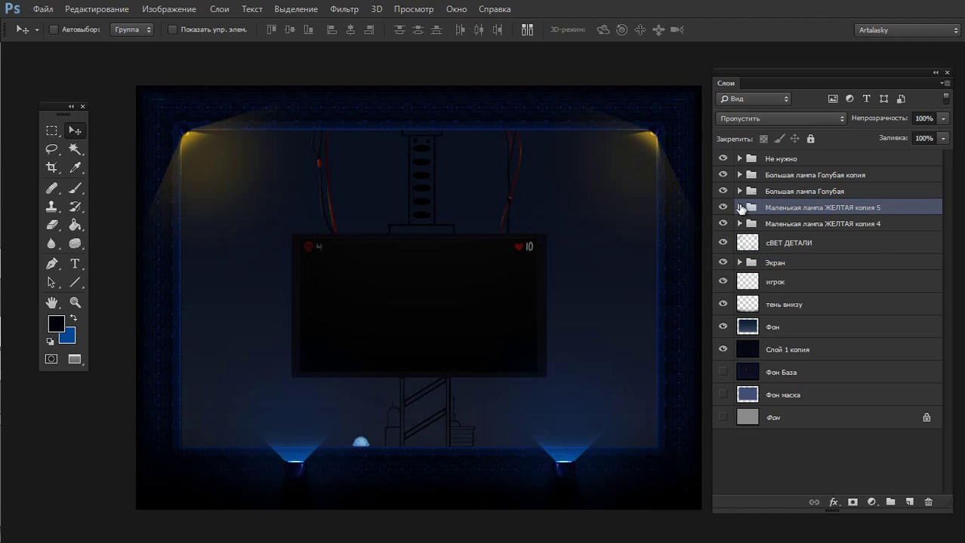
{"action": "left_click", "coordinate": [722, 175]}
Copy the lower-right lamp area of сВЕТ ДЕТАЛИ to a new layer, then hide it and the light cones
{"action": "left_click", "coordinate": [694, 351], "text": "ctrl"}
{"action": "key", "text": "m"}
{"action": "left_click_drag", "start_coordinate": [692, 294], "coordinate": [431, 473]}
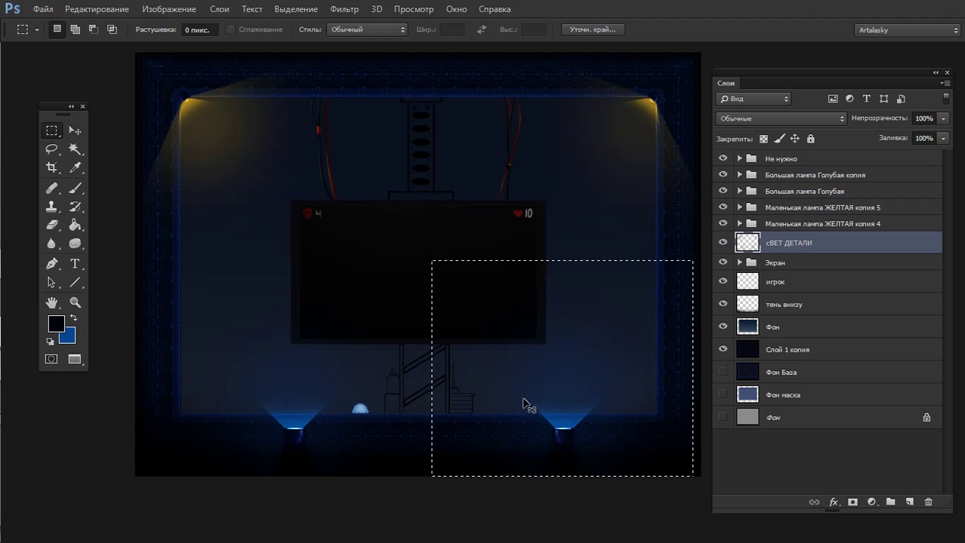
{"action": "key", "text": "ctrl+j"}
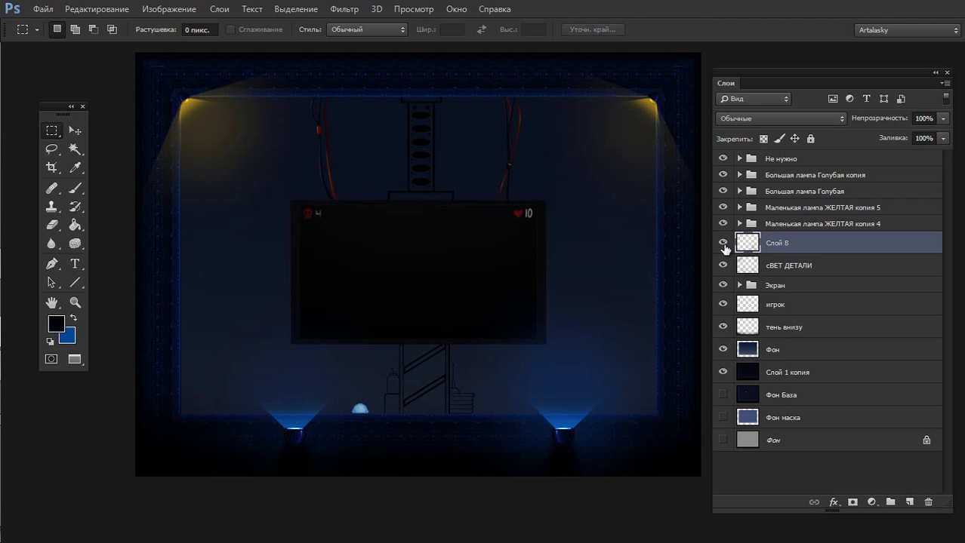
{"action": "left_click_drag", "start_coordinate": [722, 242], "coordinate": [723, 265]}
Move the Большая лампа Голубая копия lamp about 21 px left to mirror the first, and re-show сВЕТ ДЕТАЛИ
{"action": "left_click", "coordinate": [800, 174]}
{"action": "key", "text": "v"}
{"action": "left_click_drag", "start_coordinate": [588, 400], "coordinate": [565, 417]}
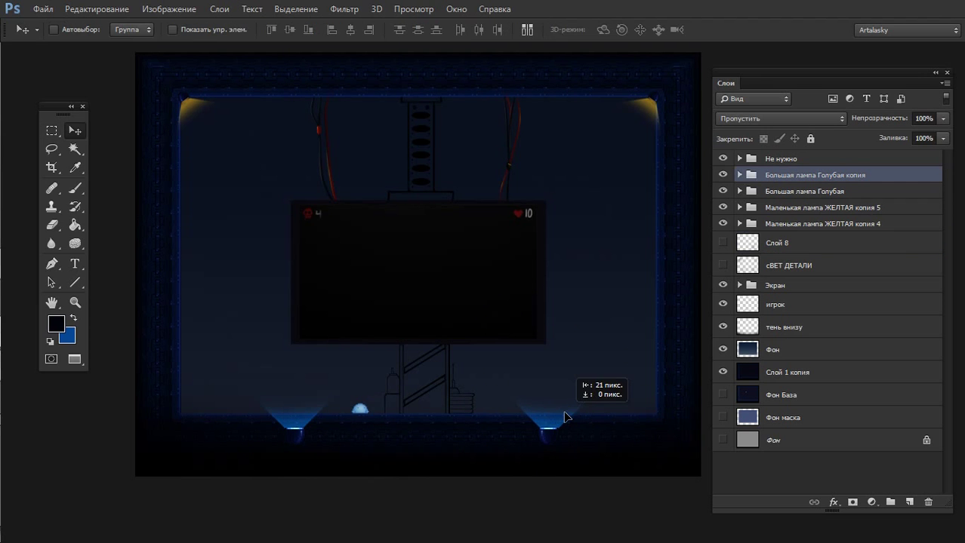
{"action": "key", "text": "ctrl+plus"}
{"action": "key", "text": "f"}
{"action": "key", "text": "f"}
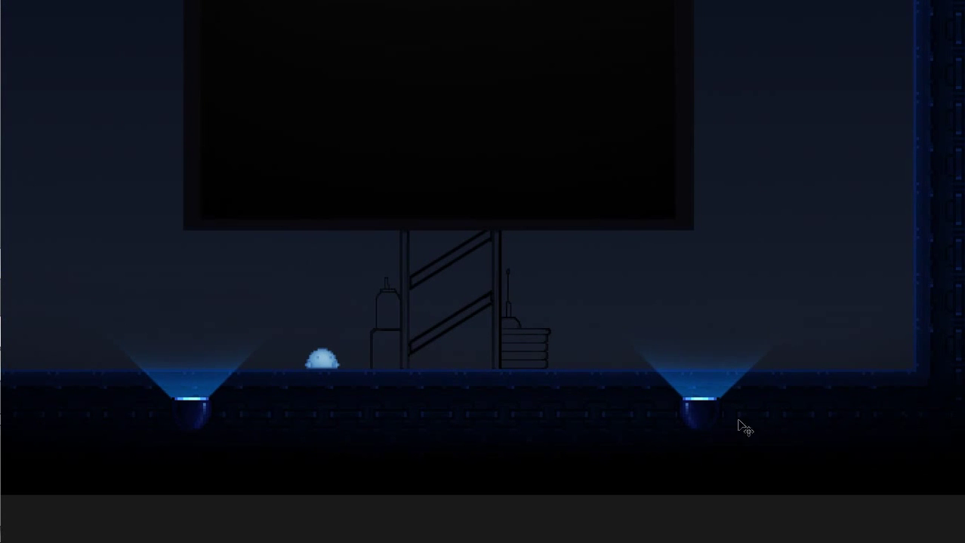
{"action": "mouse_move", "coordinate": [708, 424]}
{"action": "left_mouse_down"}
{"action": "mouse_move", "coordinate": [729, 423]}
{"action": "mouse_move", "coordinate": [729, 408]}
{"action": "mouse_move", "coordinate": [721, 412]}
{"action": "left_mouse_up"}
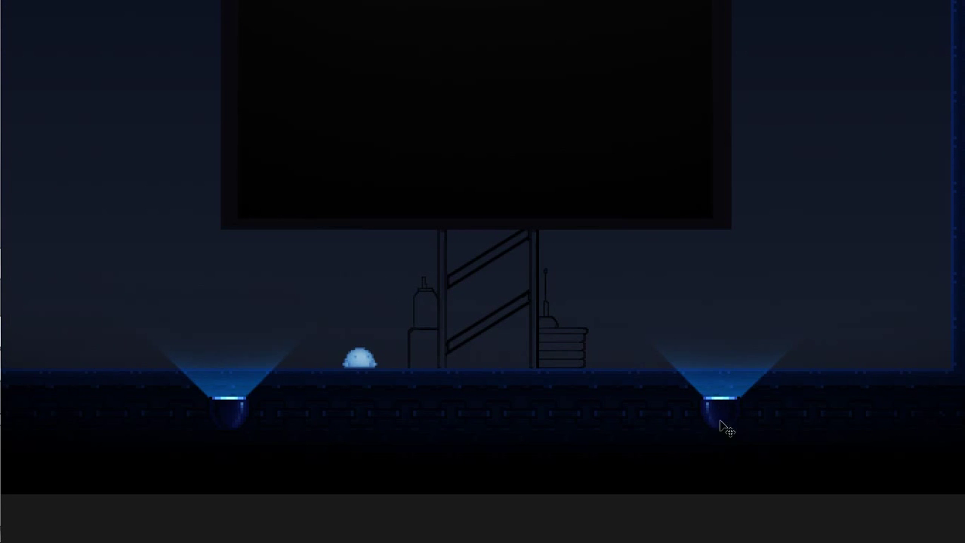
{"action": "key", "text": "ctrl+minus"}
{"action": "key", "text": "f"}
{"action": "left_click", "coordinate": [722, 265]}
Draw a trial rectangular selection over the monitor screen, shift it, then clear it
{"action": "key", "text": "m"}
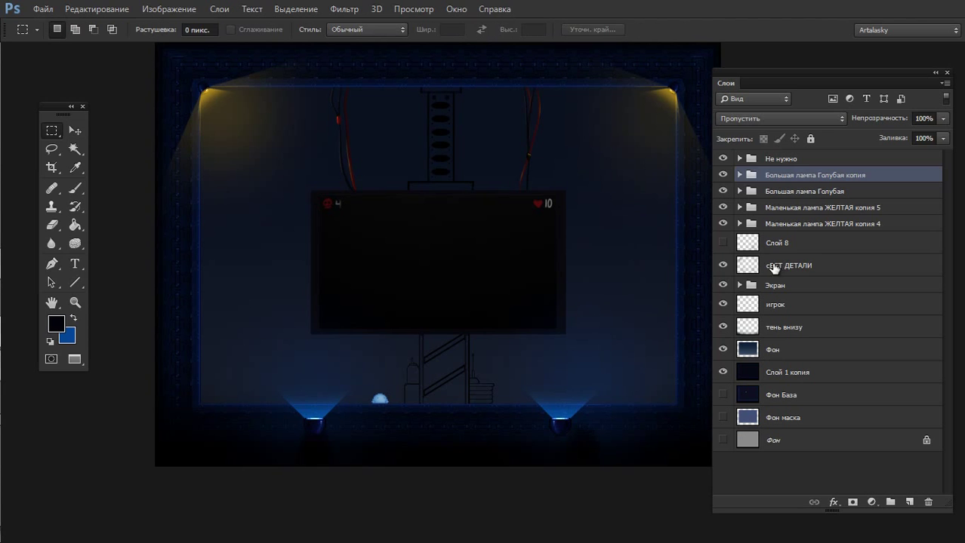
{"action": "left_click", "coordinate": [785, 265]}
{"action": "mouse_move", "coordinate": [336, 267]}
{"action": "left_mouse_down"}
{"action": "mouse_move", "coordinate": [398, 305]}
{"action": "mouse_move", "coordinate": [513, 324]}
{"action": "left_mouse_up"}
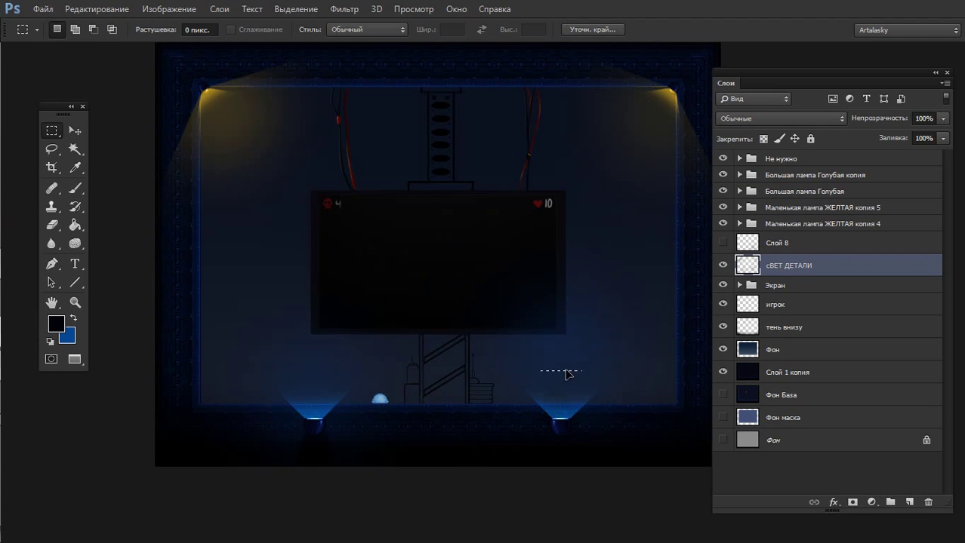
{"action": "left_click_drag", "start_coordinate": [584, 430], "coordinate": [596, 430]}
{"action": "left_click", "coordinate": [595, 430]}
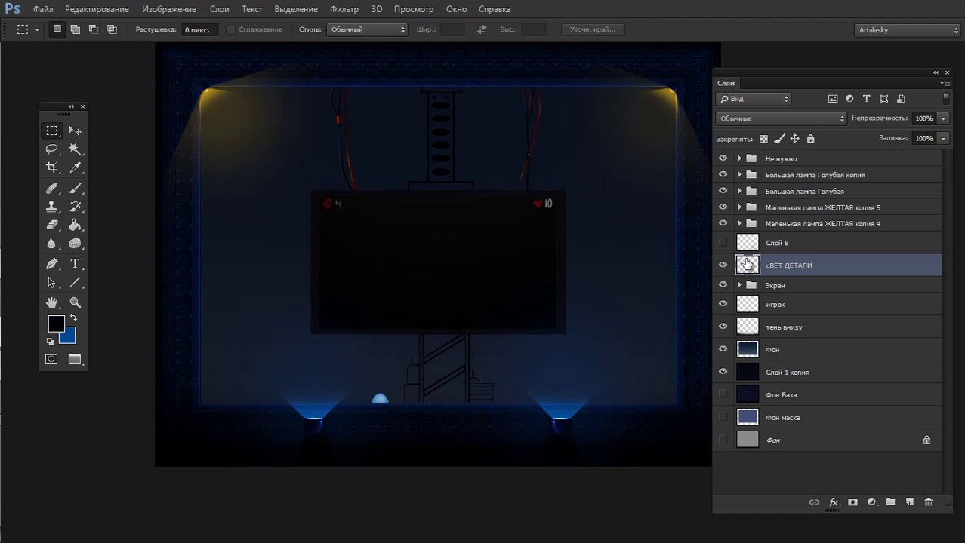
Centre Слой 8 on the screen at 12% opacity in Перекрытие mode, then delete it and restore the layer
{"action": "left_click", "coordinate": [722, 242]}
{"action": "key", "text": "v"}
{"action": "left_click_drag", "start_coordinate": [590, 412], "coordinate": [437, 302]}
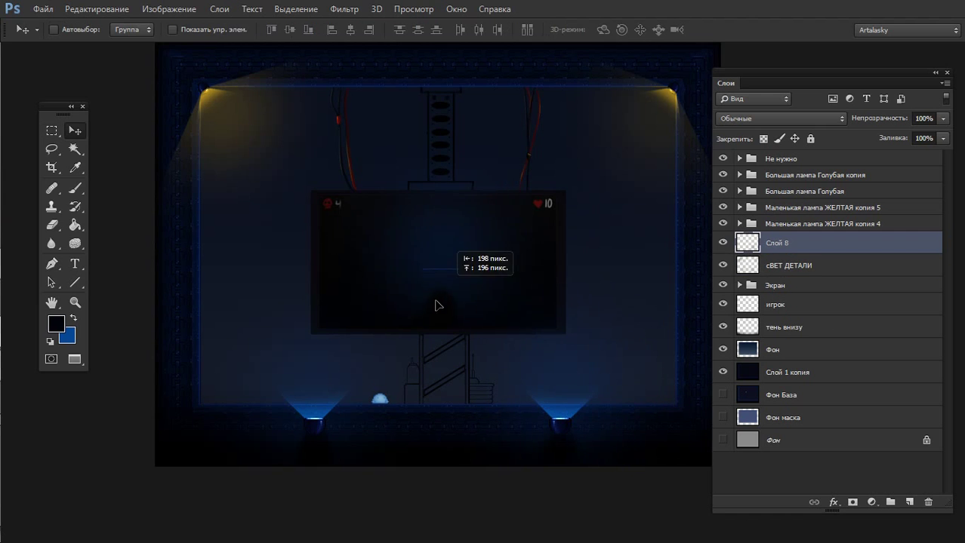
{"action": "left_click_drag", "start_coordinate": [942, 119], "coordinate": [880, 136]}
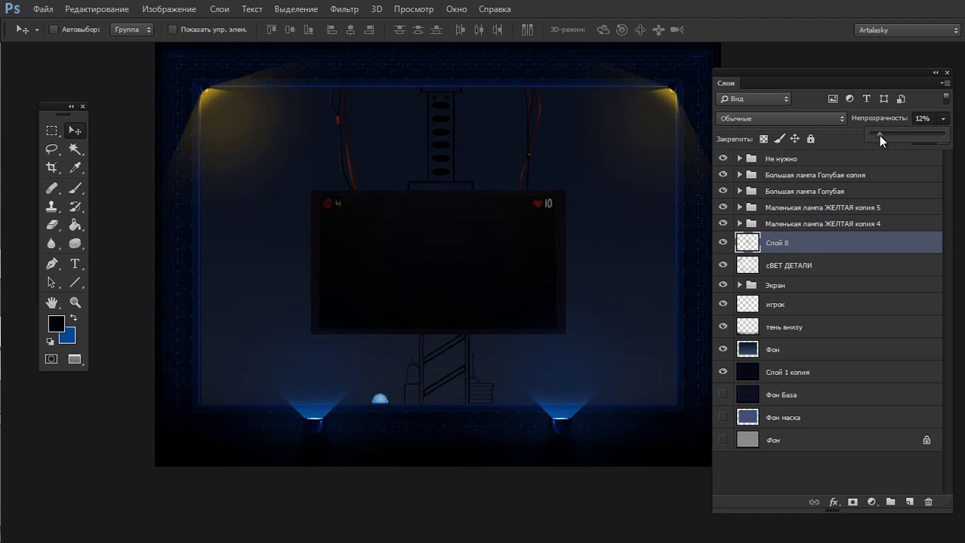
{"action": "left_click", "coordinate": [790, 119]}
{"action": "left_click", "coordinate": [736, 304]}
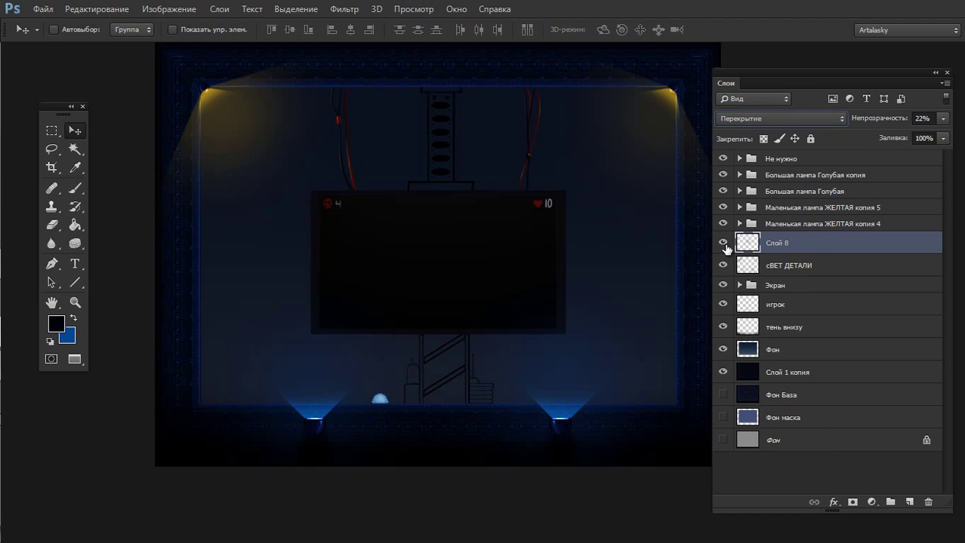
{"action": "key", "text": "Delete"}
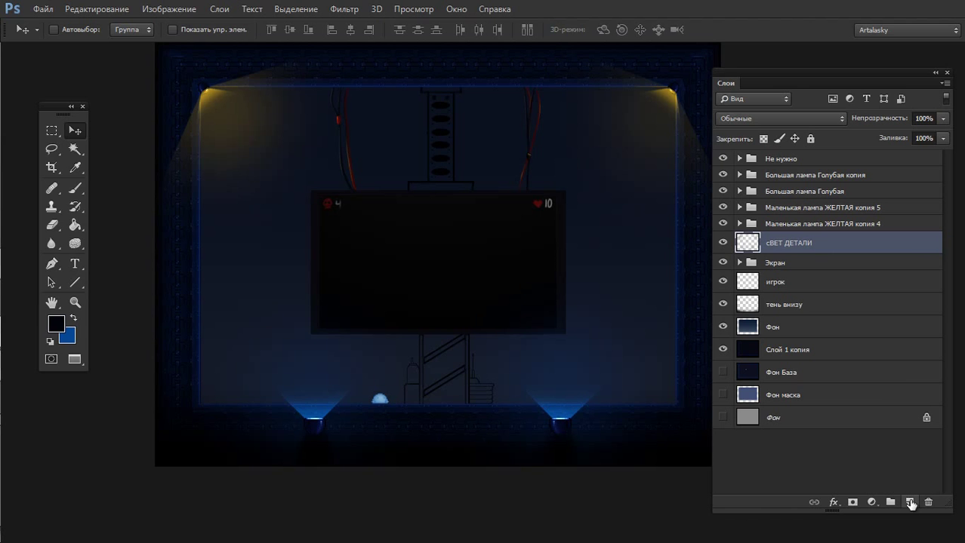
{"action": "key", "text": "ctrl+alt+z"}
{"action": "key", "text": "ctrl+alt+z"}
{"action": "key", "text": "ctrl+alt+z"}
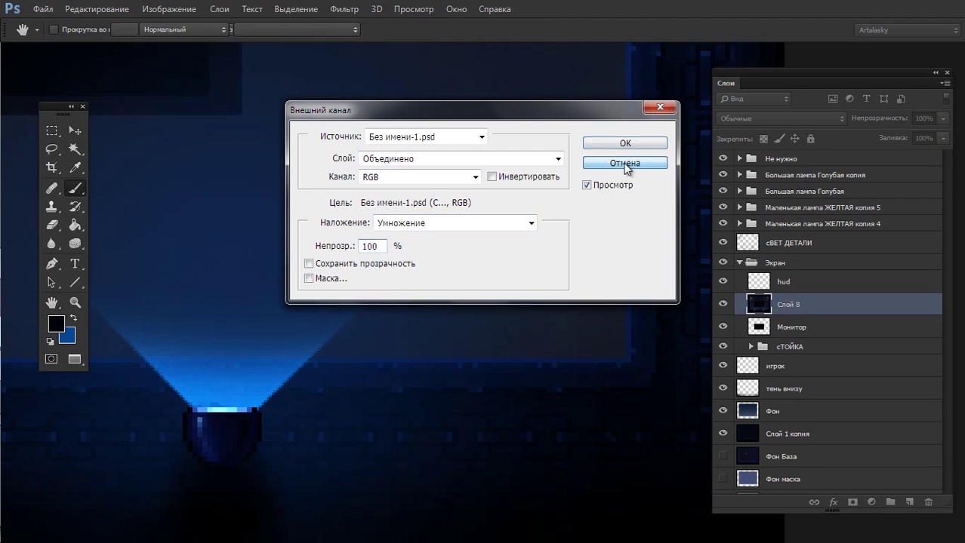
{"action": "left_click", "coordinate": [625, 165]}
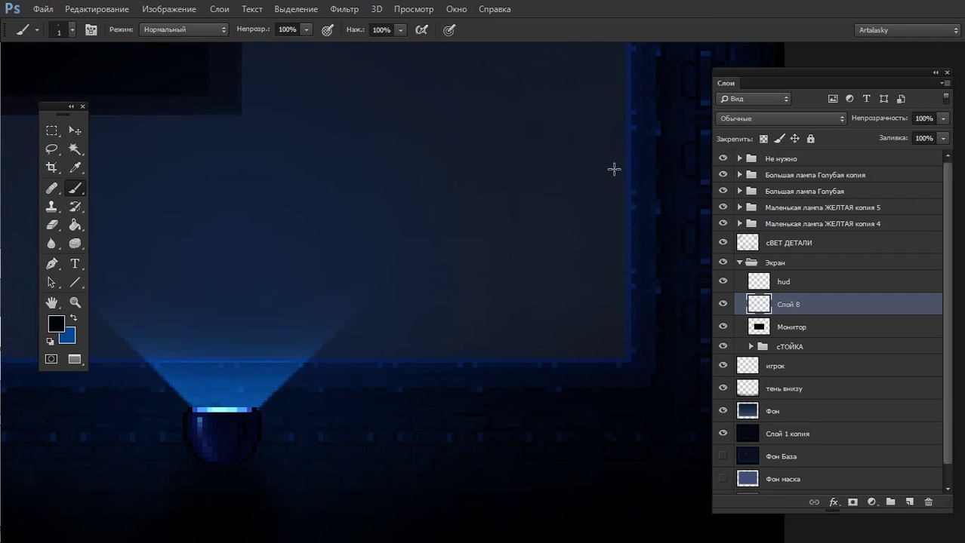
{"action": "key", "text": "ctrl+0"}
{"action": "key", "text": "ctrl+plus"}
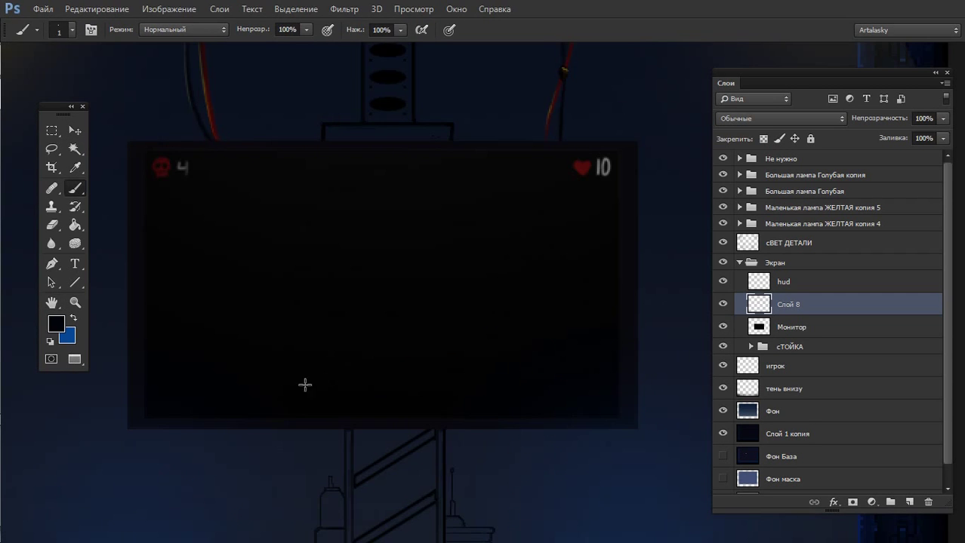
{"action": "left_click", "coordinate": [759, 327], "text": "ctrl"}
{"action": "key", "text": "x"}
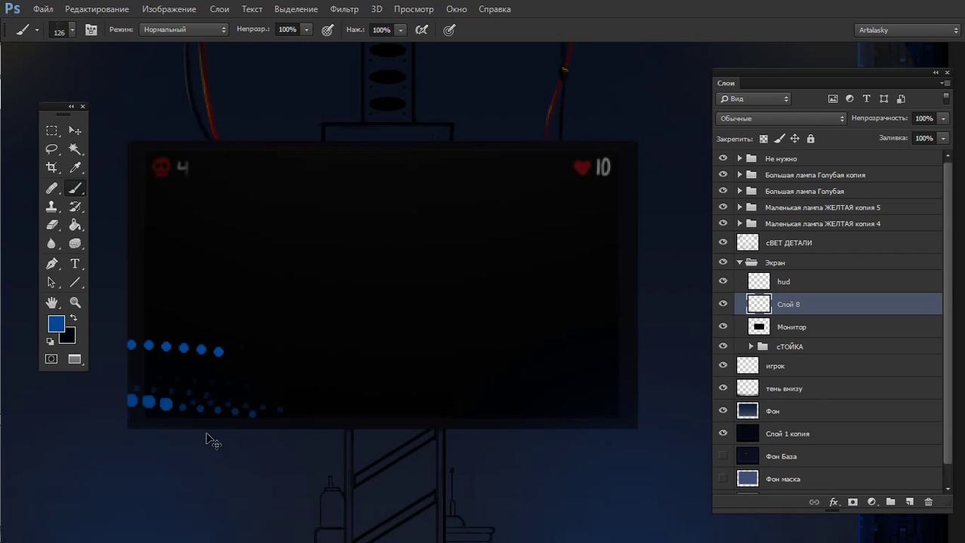
{"action": "right_click", "coordinate": [200, 438]}
{"action": "double_click", "coordinate": [295, 469]}
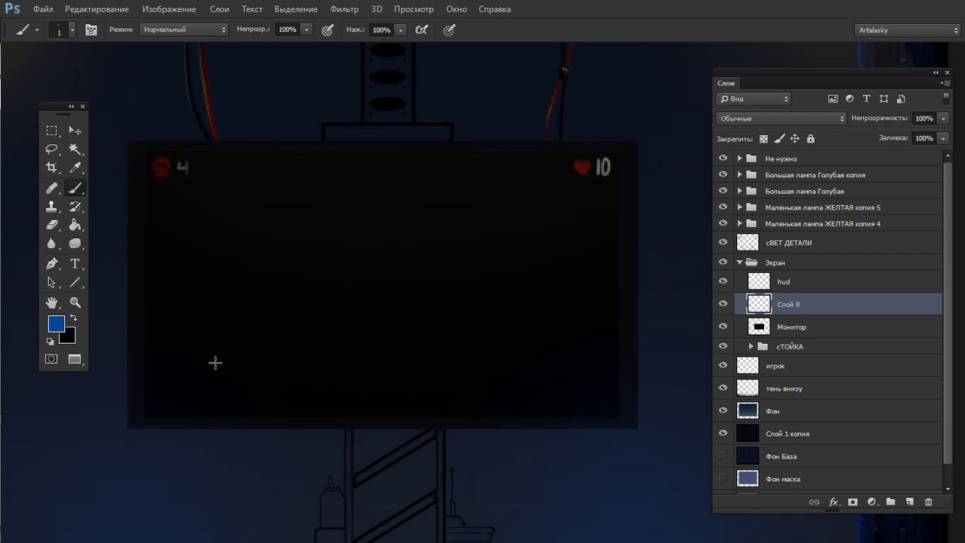
{"action": "left_click_drag", "start_coordinate": [230, 311], "coordinate": [276, 355]}
{"action": "key", "text": "ctrl+z"}
{"action": "scroll", "coordinate": [280, 271], "scroll_direction": "up", "scroll_amount": 2}
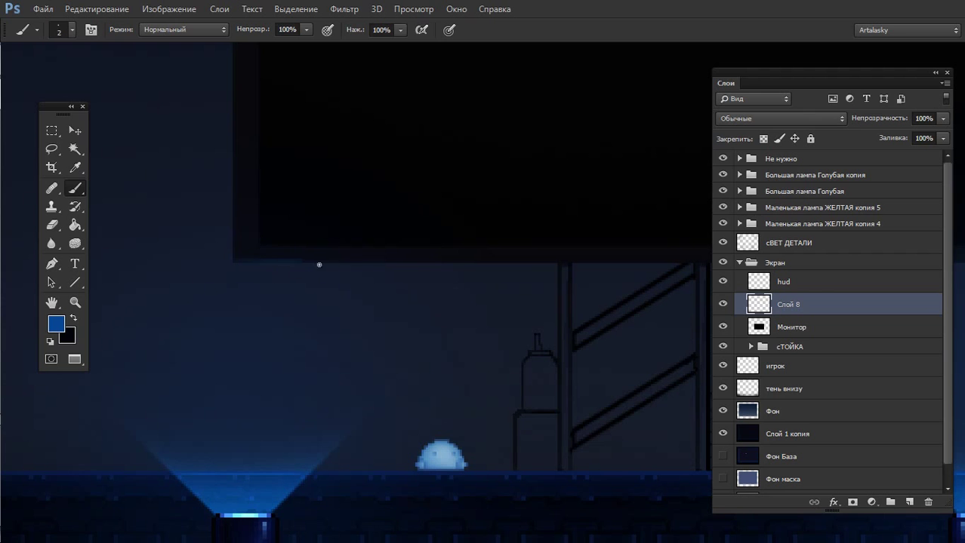
{"action": "scroll", "coordinate": [250, 210], "scroll_direction": "up", "scroll_amount": 1}
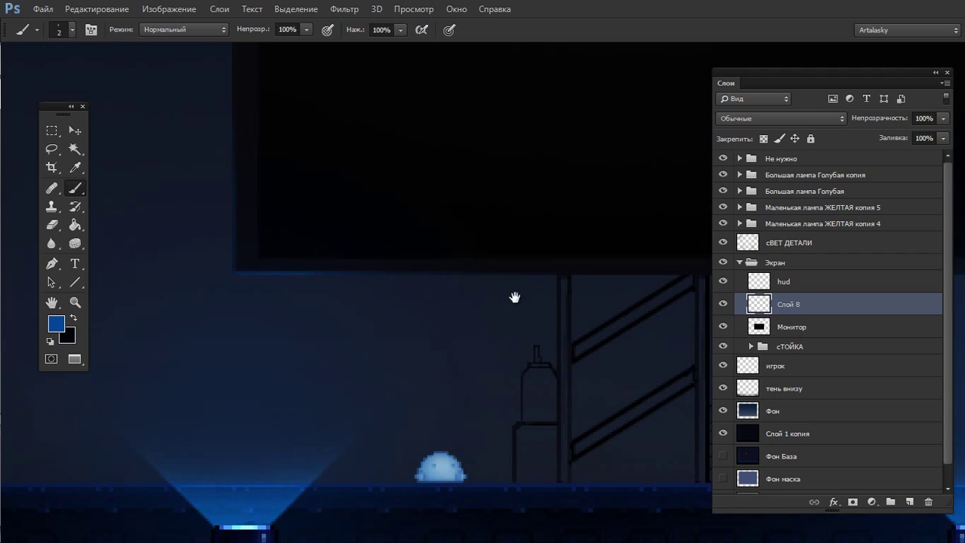
{"action": "scroll", "coordinate": [446, 348], "scroll_direction": "down", "scroll_amount": 3}
{"action": "scroll", "coordinate": [474, 337], "scroll_direction": "up", "scroll_amount": 3}
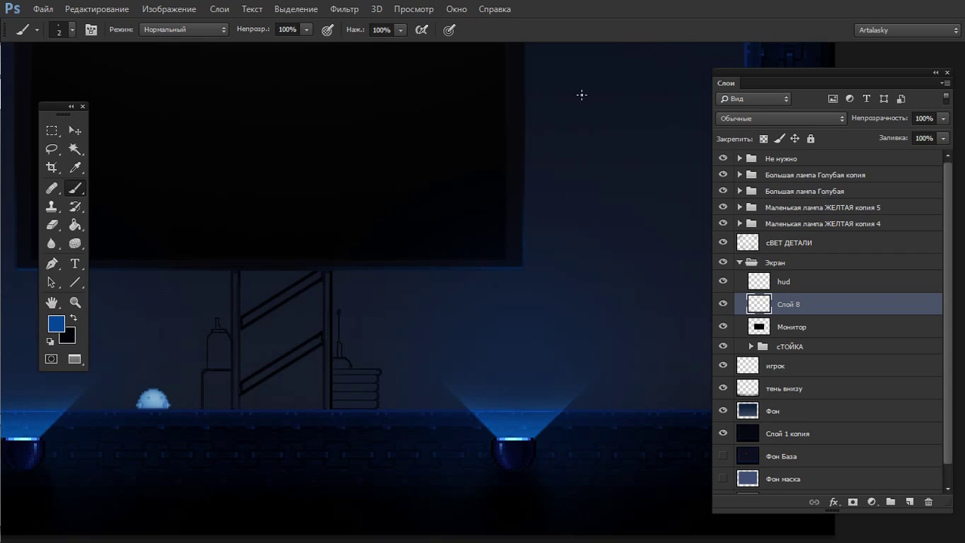
{"action": "scroll", "coordinate": [452, 316], "scroll_direction": "left", "scroll_amount": 3}
{"action": "scroll", "coordinate": [184, 347], "scroll_direction": "up", "scroll_amount": 2}
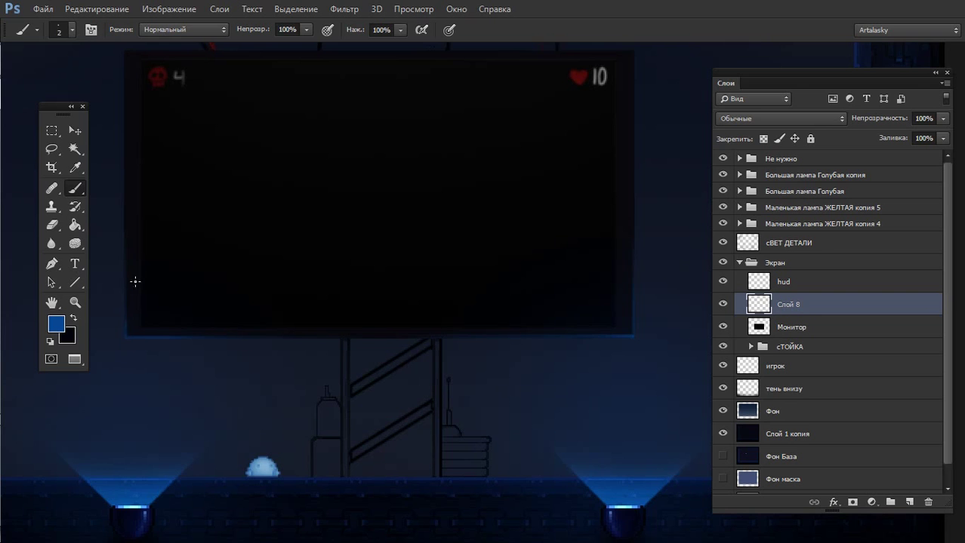
{"action": "scroll", "coordinate": [136, 282], "scroll_direction": "down", "scroll_amount": 1}
{"action": "scroll", "coordinate": [247, 384], "scroll_direction": "up", "scroll_amount": 1}
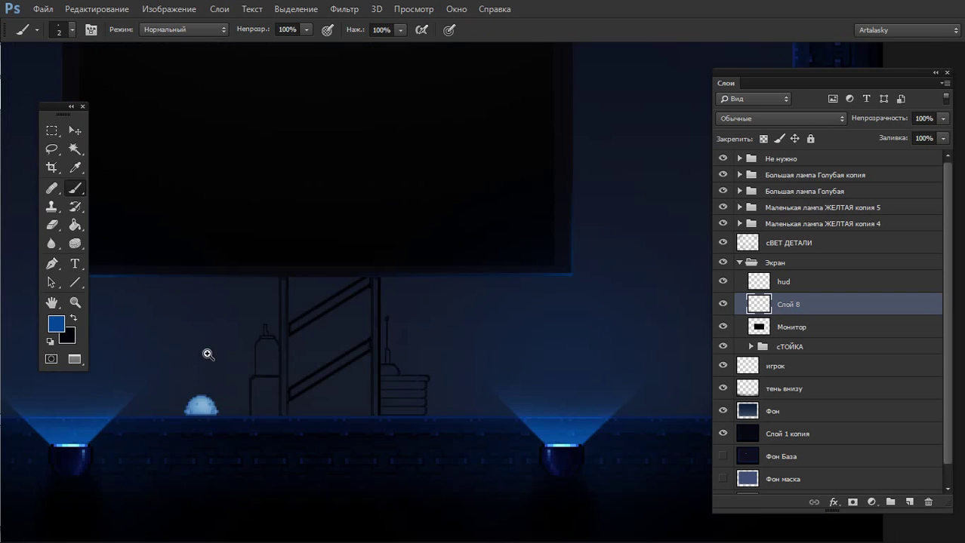
{"action": "scroll", "coordinate": [219, 340], "scroll_direction": "left", "scroll_amount": 4}
{"action": "scroll", "coordinate": [234, 324], "scroll_direction": "up", "scroll_amount": 1}
{"action": "scroll", "coordinate": [275, 355], "scroll_direction": "up", "scroll_amount": 3}
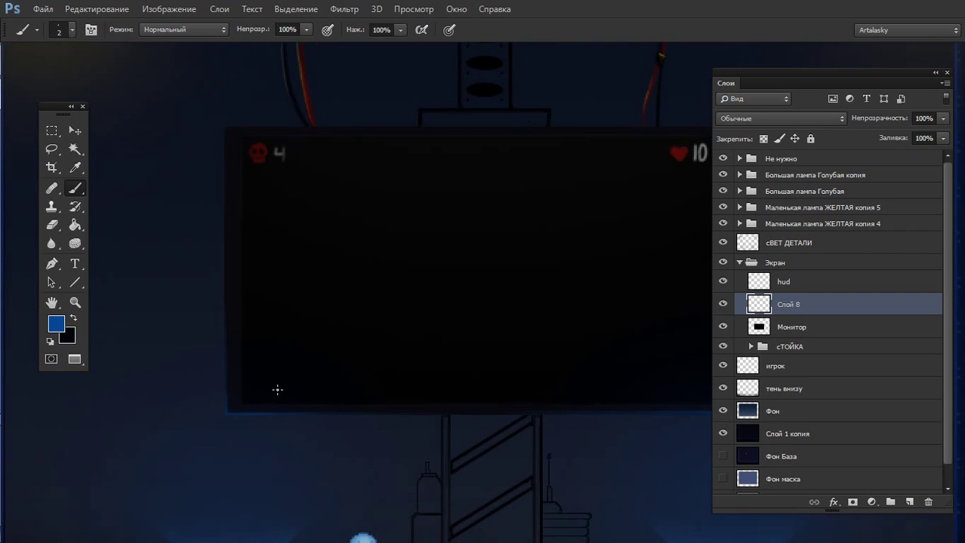
Sample the yellow ceiling-lamp colour for painting and zoom in on the monitor's HUD
{"action": "scroll", "coordinate": [291, 279], "scroll_direction": "up", "scroll_amount": 3}
{"action": "scroll", "coordinate": [291, 279], "scroll_direction": "left", "scroll_amount": 3}
{"action": "key", "text": "x"}
{"action": "left_click", "coordinate": [129, 96], "text": "alt"}
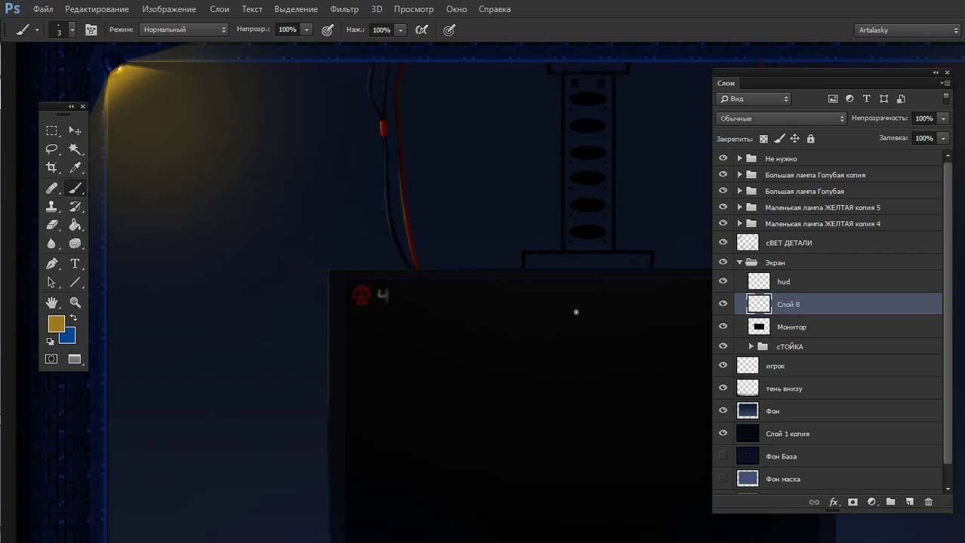
{"action": "left_click", "coordinate": [376, 292], "text": "alt"}
{"action": "left_click", "coordinate": [441, 336], "text": "ctrl"}
{"action": "scroll", "coordinate": [493, 280], "scroll_direction": "right", "scroll_amount": 2}
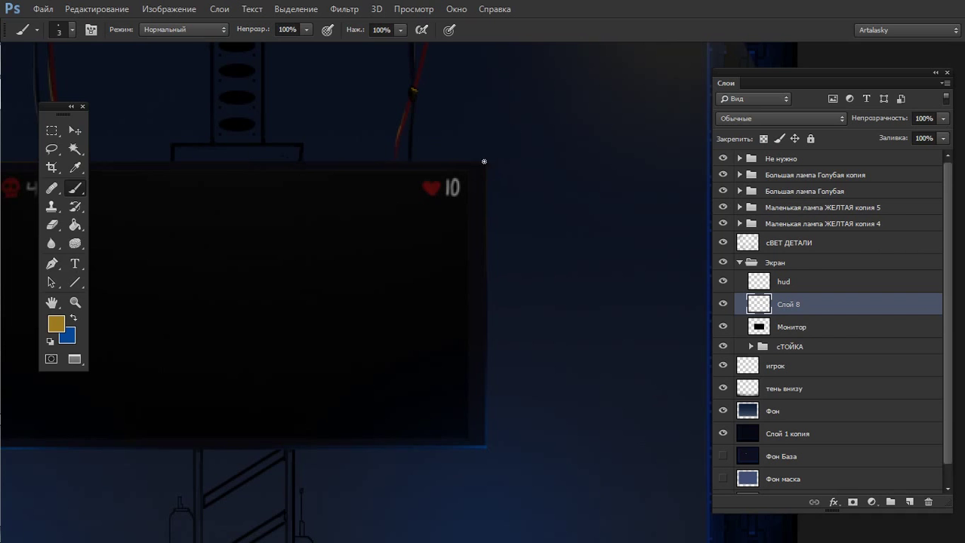
Paint gold rim highlights along the monitor edges with the 3px brush
{"action": "key", "text": "e"}
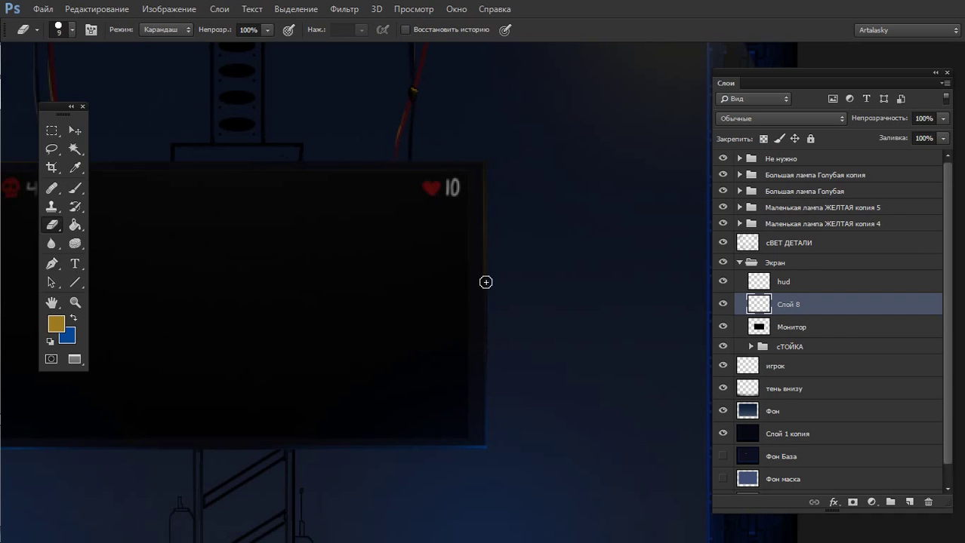
{"action": "key", "text": "b"}
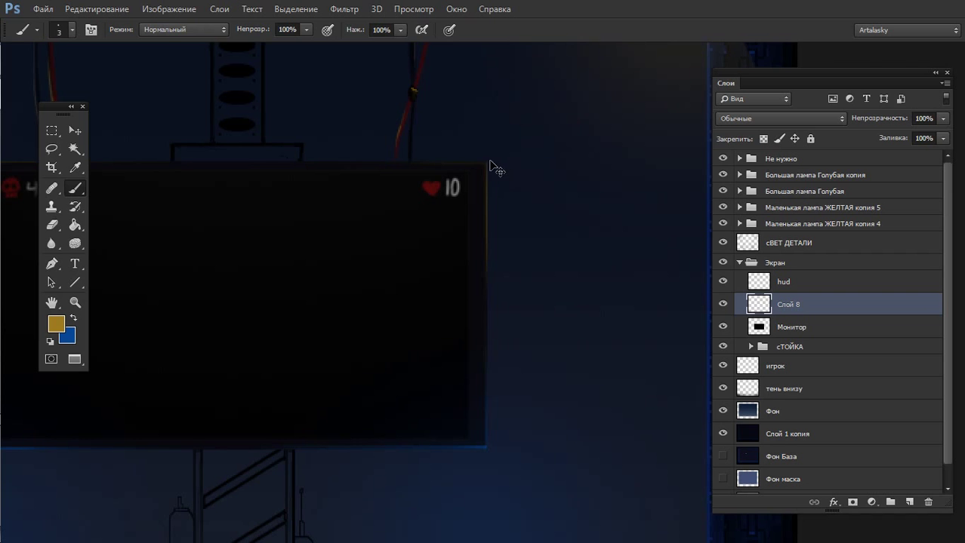
{"action": "key", "text": "ctrl+minus"}
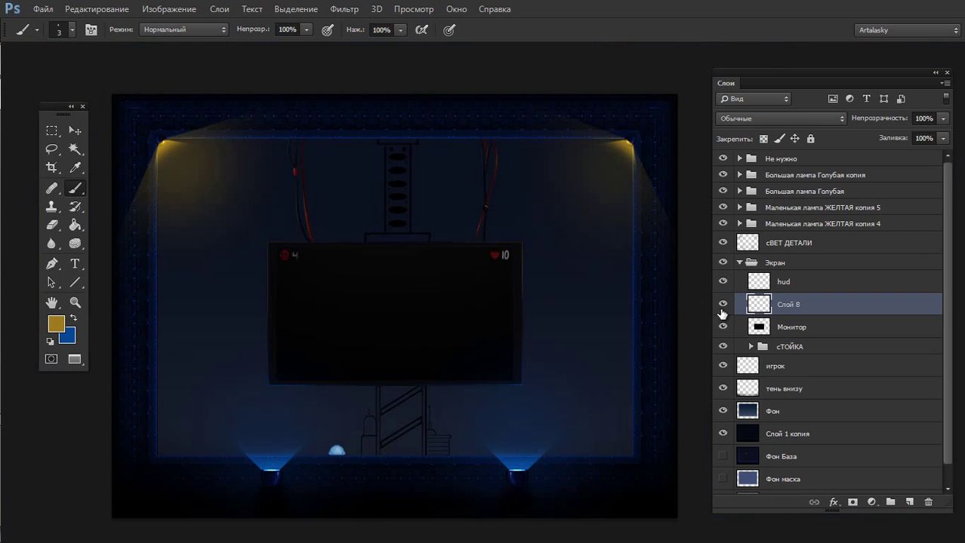
{"action": "key", "text": "ctrl+plus"}
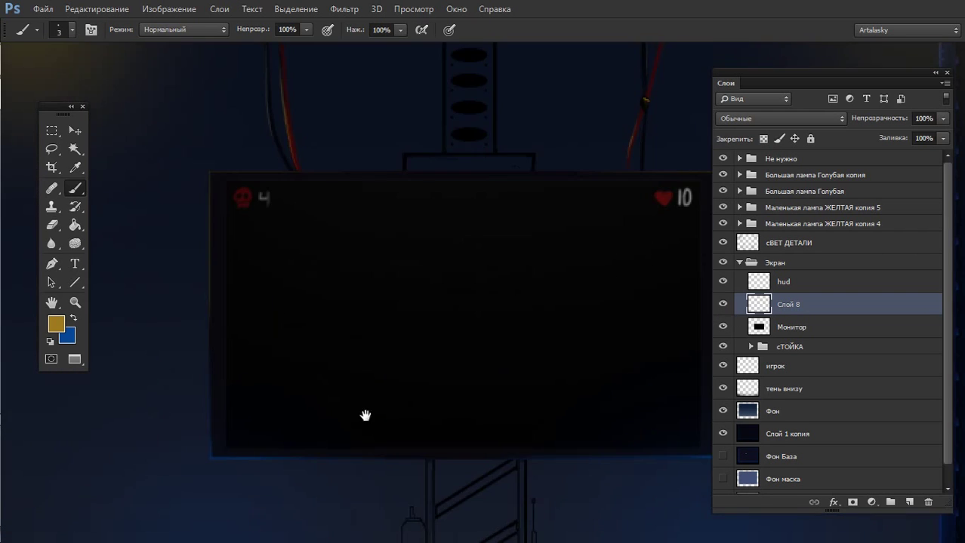
{"action": "scroll", "coordinate": [212, 338], "scroll_direction": "up", "scroll_amount": 3}
{"action": "scroll", "coordinate": [226, 302], "scroll_direction": "up", "scroll_amount": 2}
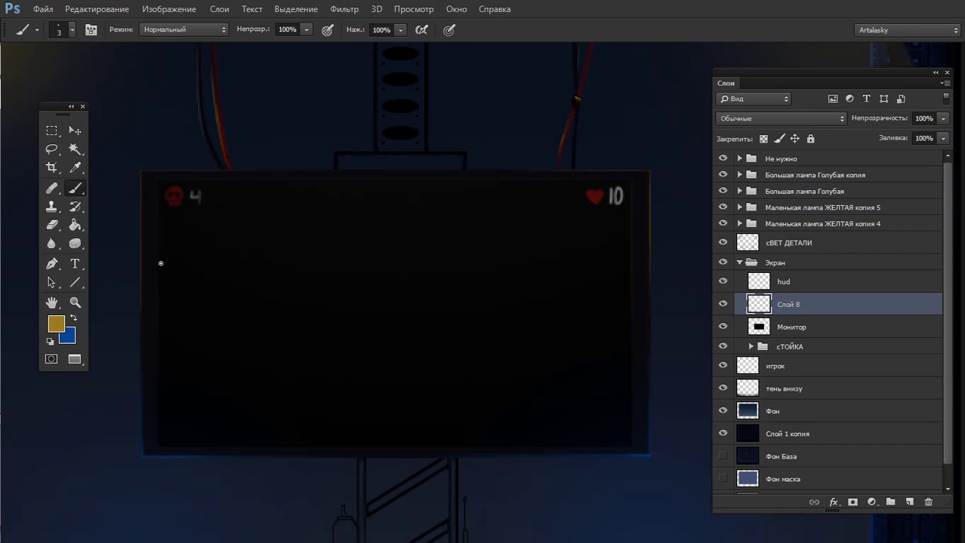
{"action": "key", "text": "XF86MonBrightnessUp"}
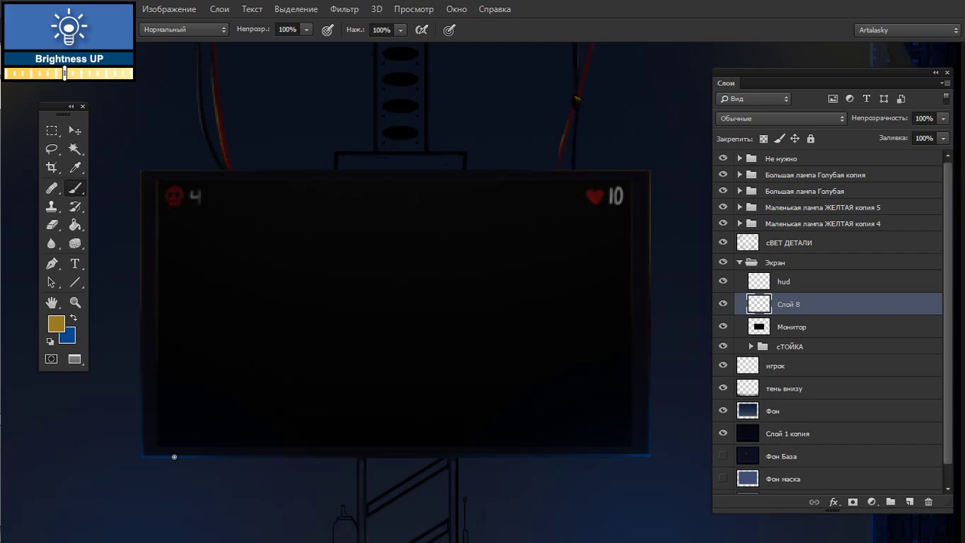
Erase stray gold pixels, then sample light blue from the glowing blob character
{"action": "key", "text": "e"}
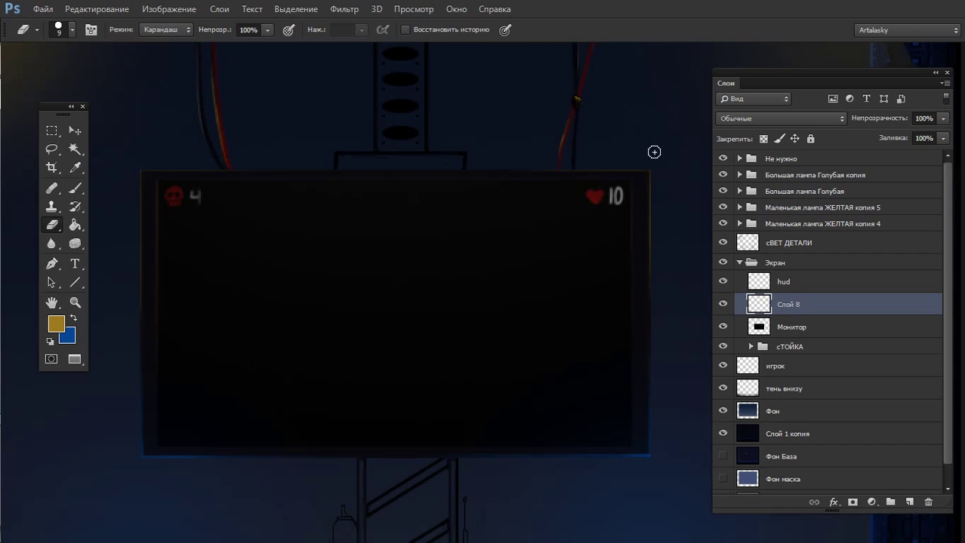
{"action": "key", "text": "b"}
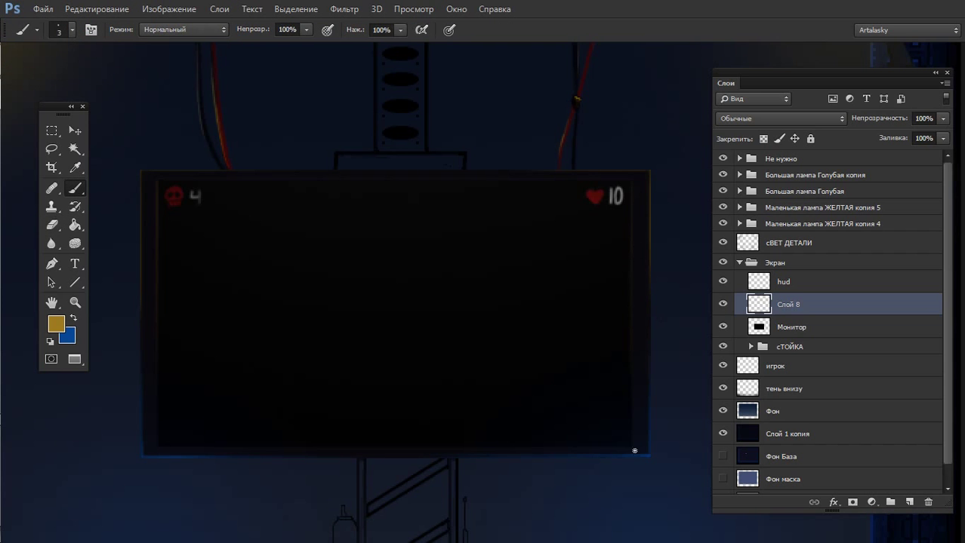
{"action": "key", "text": "e"}
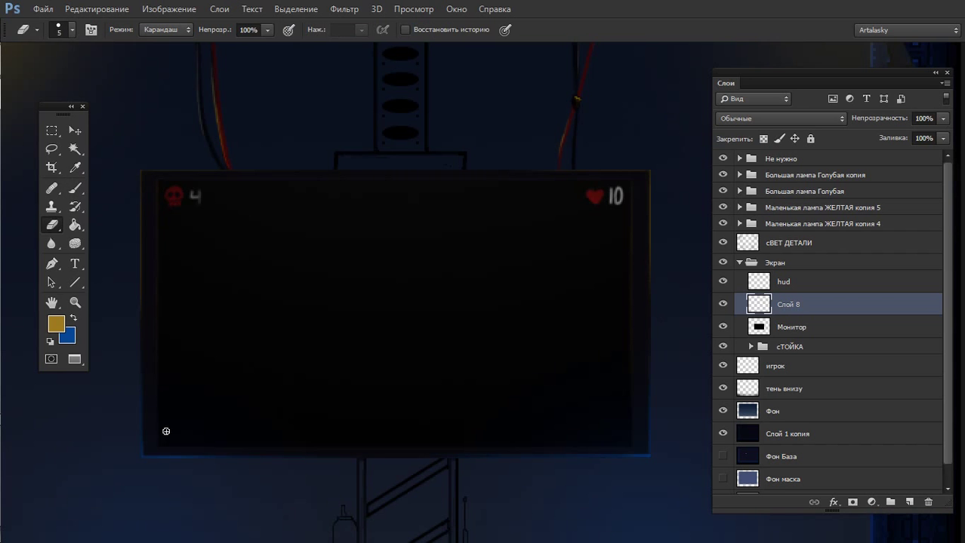
{"action": "key", "text": "b"}
{"action": "key", "text": "x"}
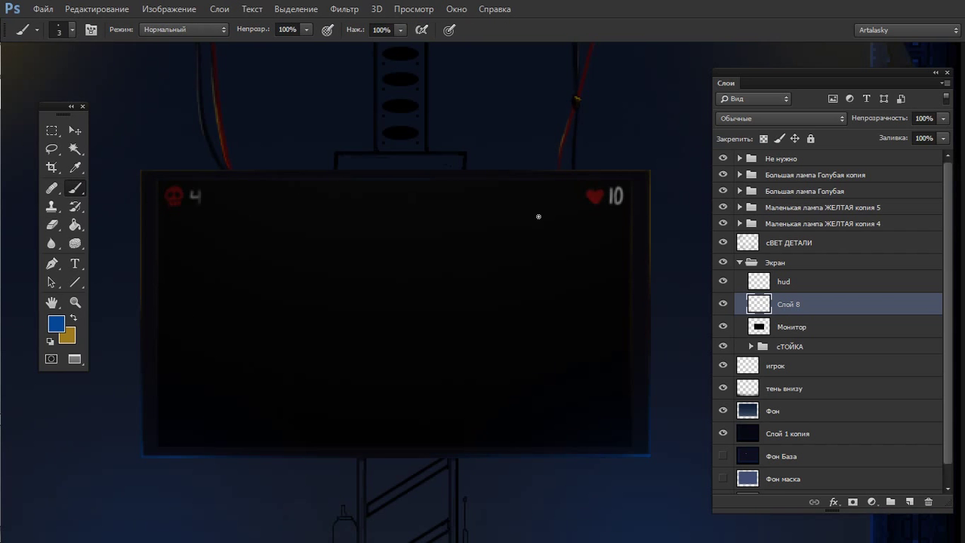
{"action": "scroll", "coordinate": [521, 234], "scroll_direction": "down", "scroll_amount": 2}
{"action": "left_click", "coordinate": [295, 516], "text": "alt"}
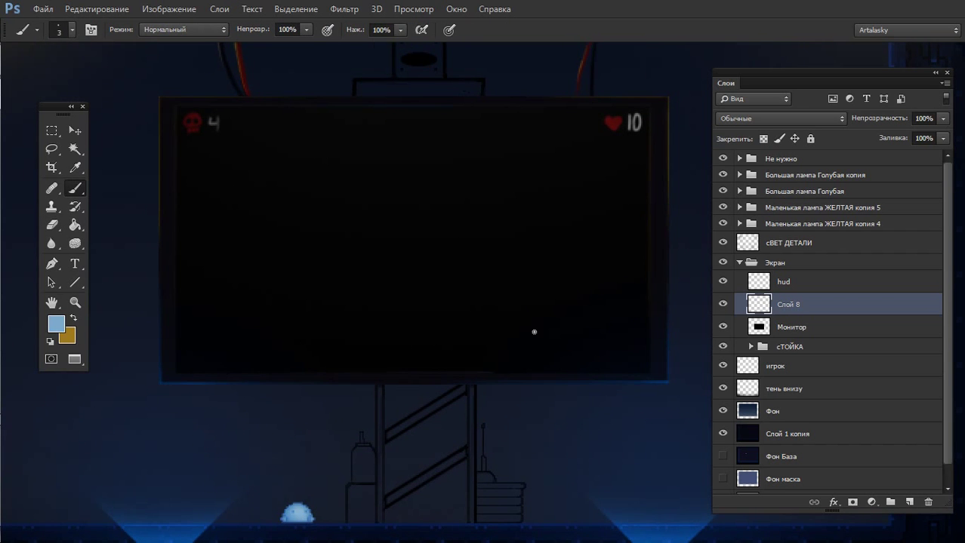
Paint light-blue and gold rim lines on the monitor, erasing stray highlight pixels
{"action": "key", "text": "ctrl+minus"}
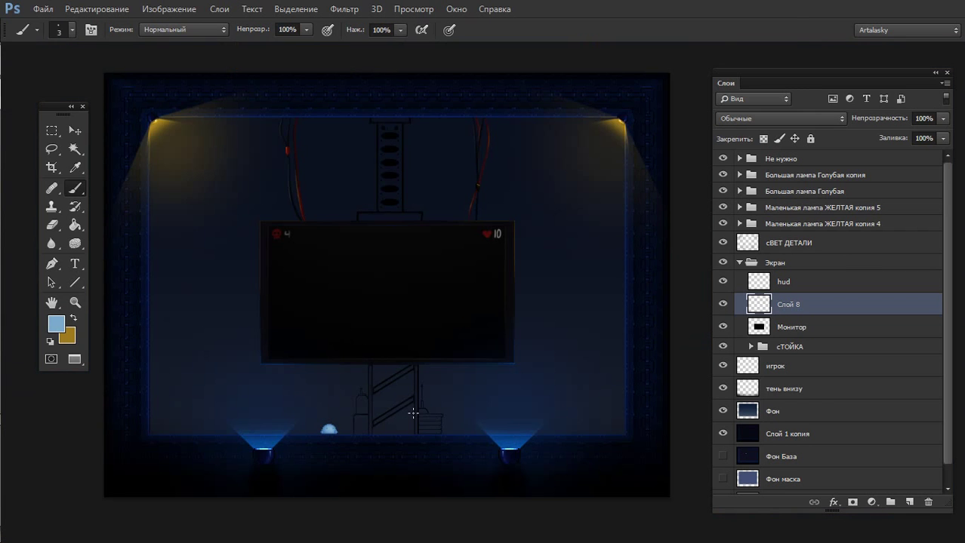
{"action": "scroll", "coordinate": [540, 331], "scroll_direction": "up", "scroll_amount": 3}
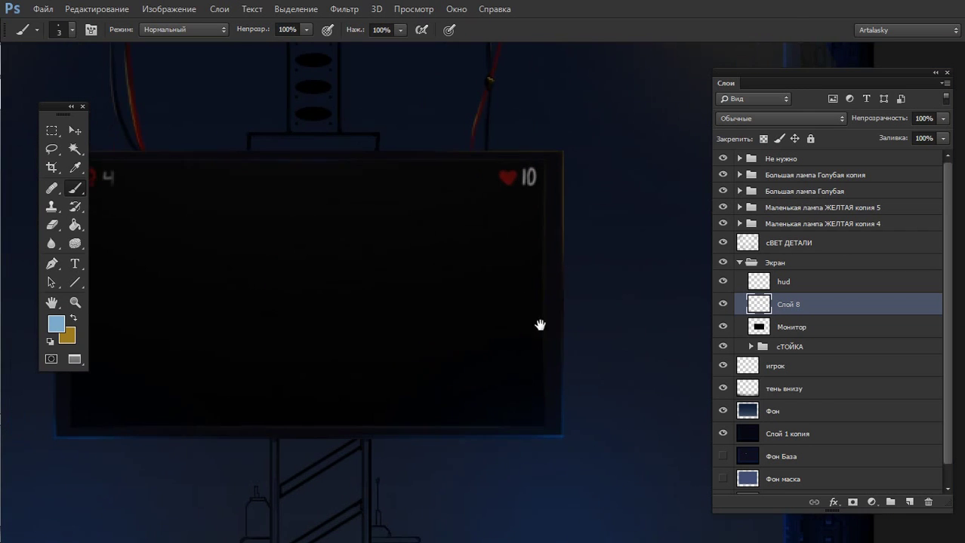
{"action": "key", "text": "e"}
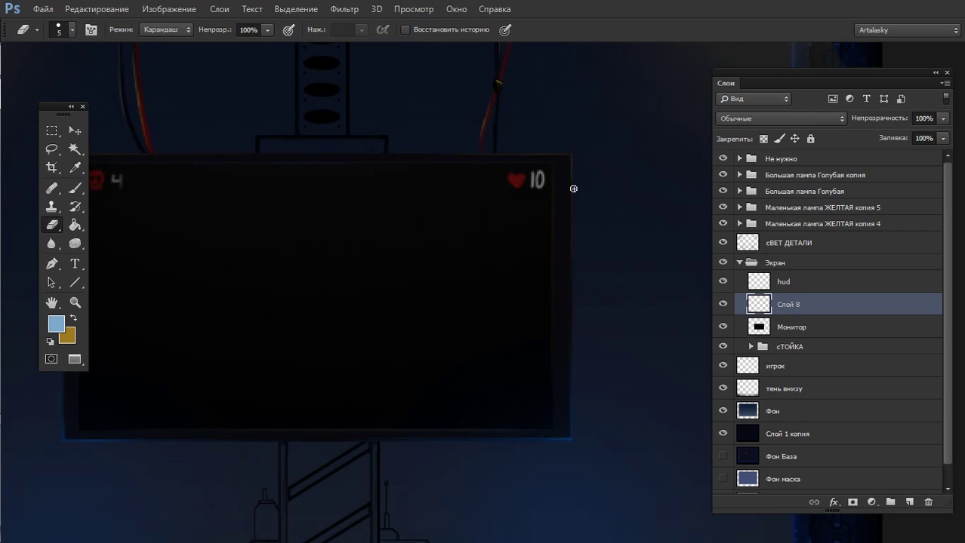
{"action": "key", "text": "x"}
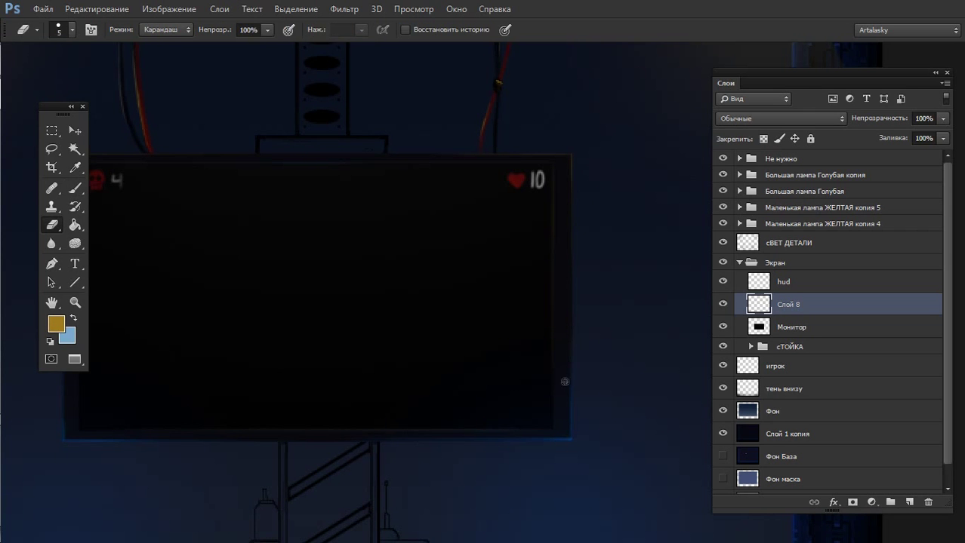
{"action": "key", "text": "b"}
{"action": "key", "text": "ctrl+minus"}
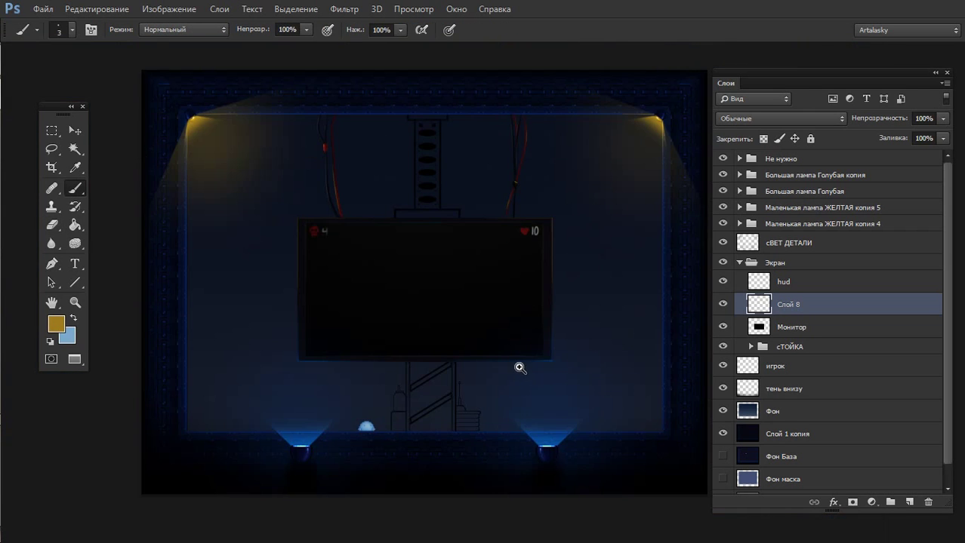
{"action": "key", "text": "ctrl+plus"}
{"action": "key", "text": "e"}
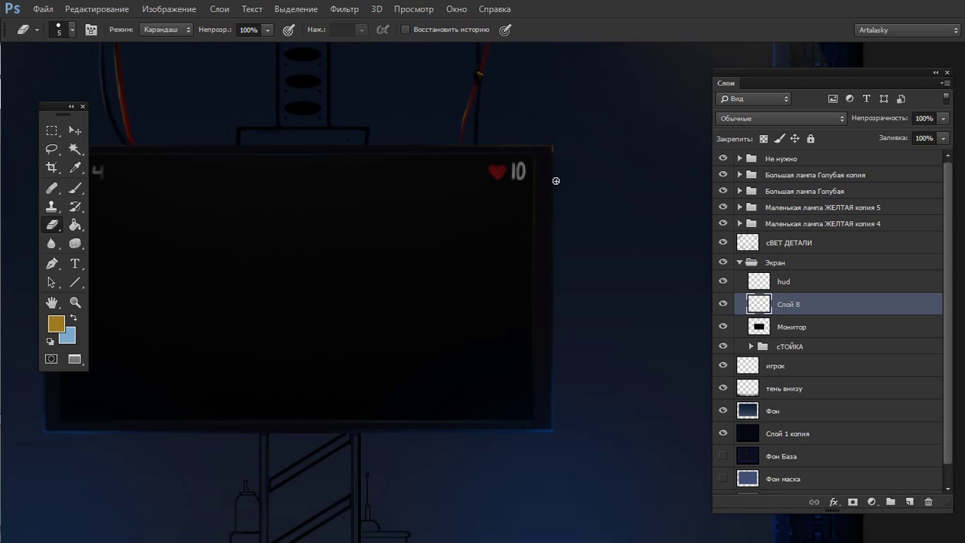
{"action": "key", "text": "b"}
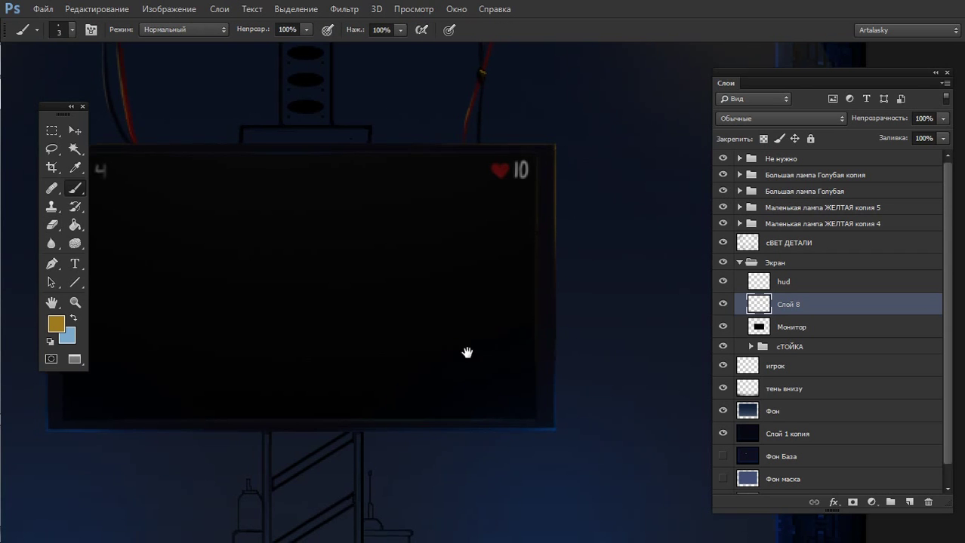
Clean up the monitor's right edge and lower-right corner, then add empty layer Слой 9
{"action": "left_click", "coordinate": [460, 304], "text": "ctrl+alt"}
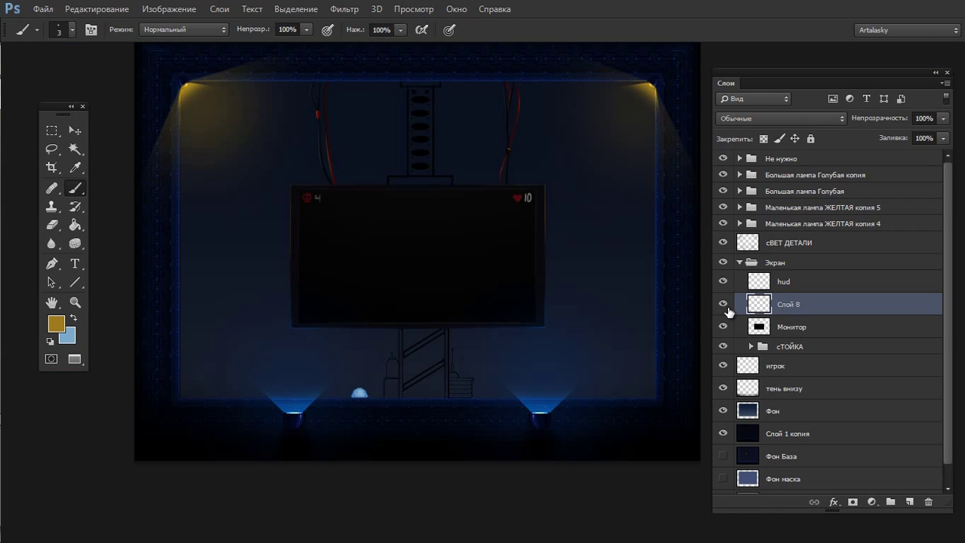
{"action": "left_click", "coordinate": [546, 229], "text": "ctrl"}
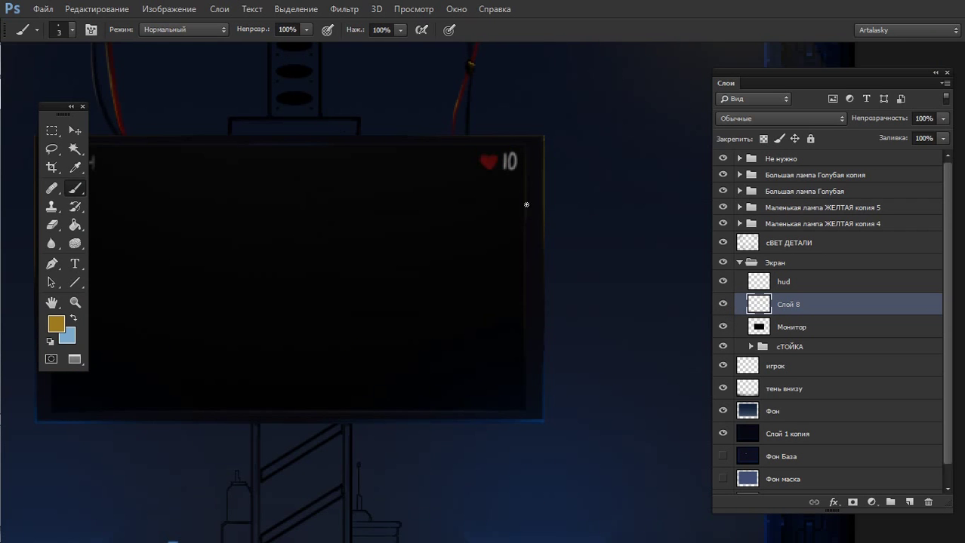
{"action": "left_click", "coordinate": [526, 283], "text": "ctrl+alt"}
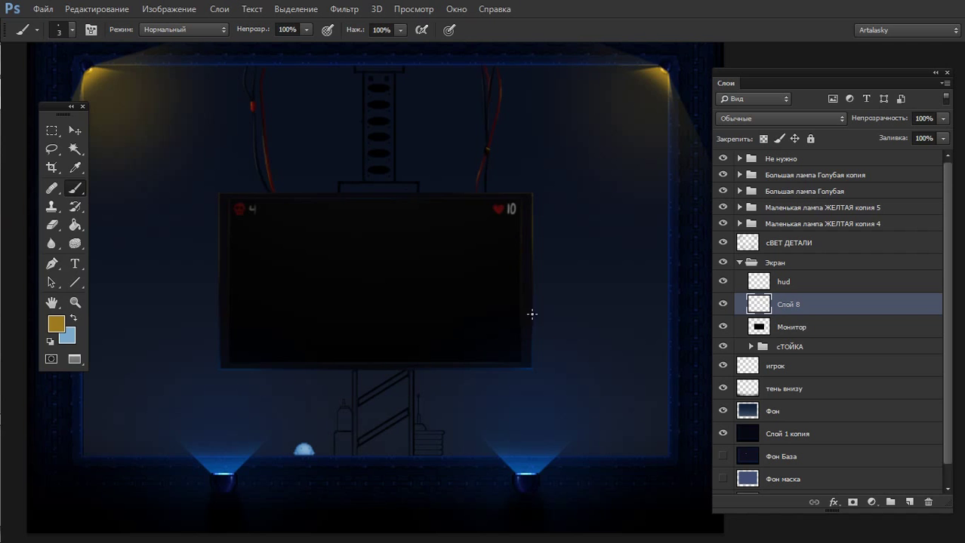
{"action": "left_click", "coordinate": [543, 323], "text": "alt"}
{"action": "key", "text": "e"}
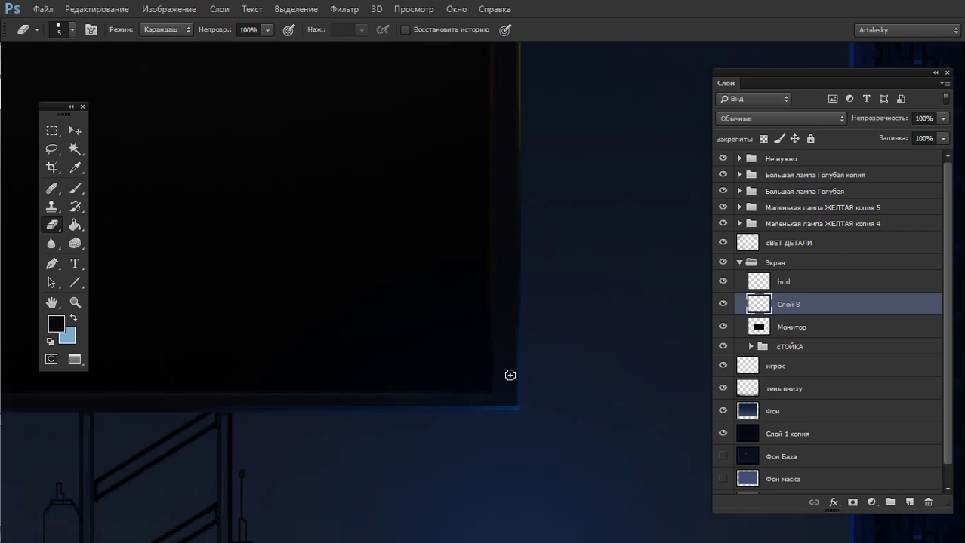
{"action": "left_click", "coordinate": [520, 272], "text": "ctrl+alt"}
{"action": "left_click", "coordinate": [528, 356], "text": "ctrl+alt"}
{"action": "left_click", "coordinate": [560, 409], "text": "ctrl"}
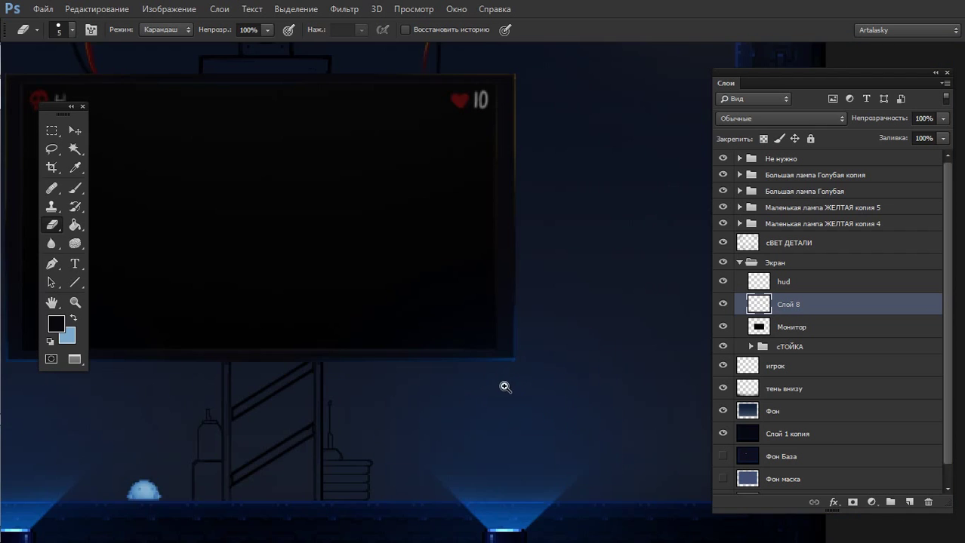
{"action": "left_click", "coordinate": [435, 300], "text": "ctrl"}
{"action": "key", "text": "ctrl+shift+alt+n"}
{"action": "key", "text": "b"}
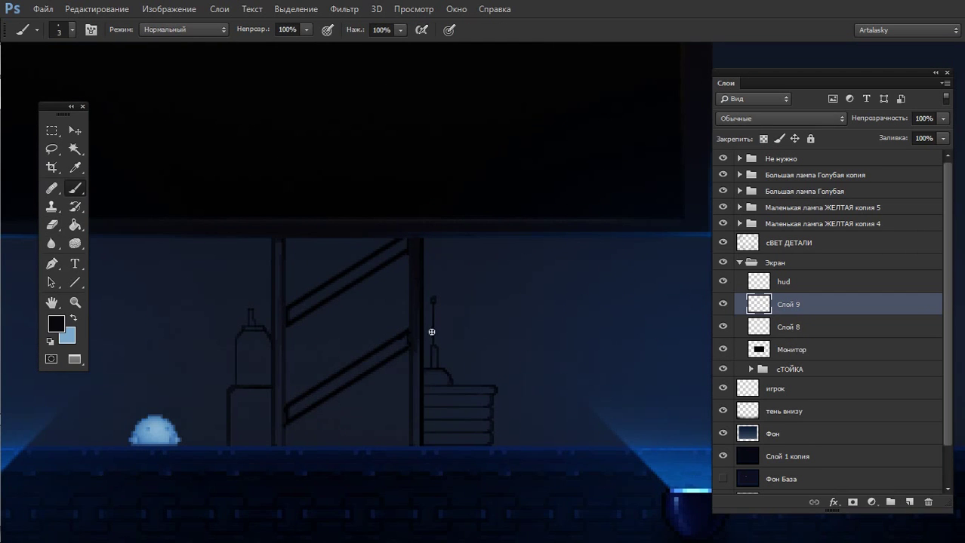
Select a narrow strip over each pillar and paint the left pillar darker inside it
{"action": "key", "text": "m"}
{"action": "left_click_drag", "start_coordinate": [409, 237], "coordinate": [423, 444]}
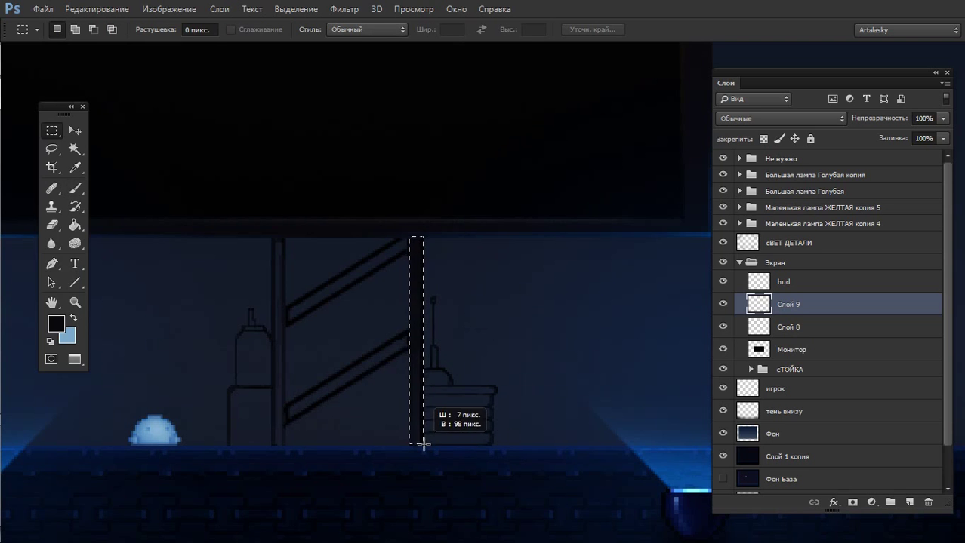
{"action": "key", "text": "b"}
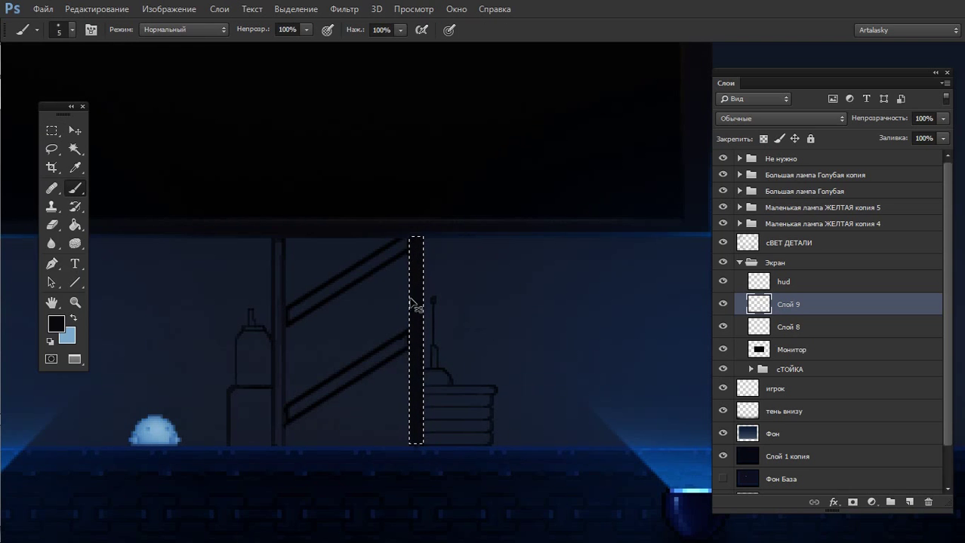
{"action": "key", "text": "m"}
{"action": "left_click_drag", "start_coordinate": [273, 238], "coordinate": [286, 448]}
{"action": "key", "text": "b"}
{"action": "left_click_drag", "start_coordinate": [278, 289], "coordinate": [283, 230]}
{"action": "key", "text": "ctrl+d"}
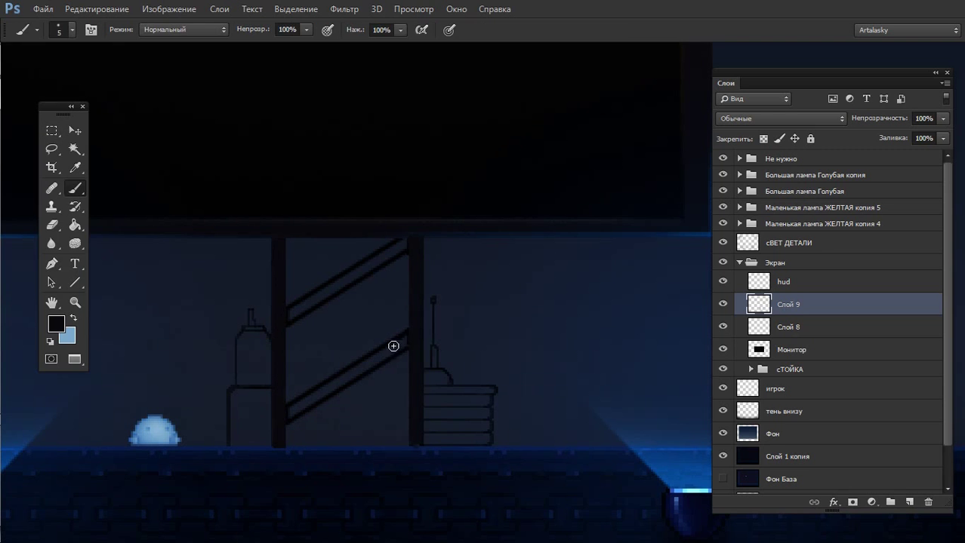
Select both pillars together, redoing the right-pillar selection taller
{"action": "key", "text": "m"}
{"action": "left_click_drag", "start_coordinate": [271, 234], "coordinate": [286, 384]}
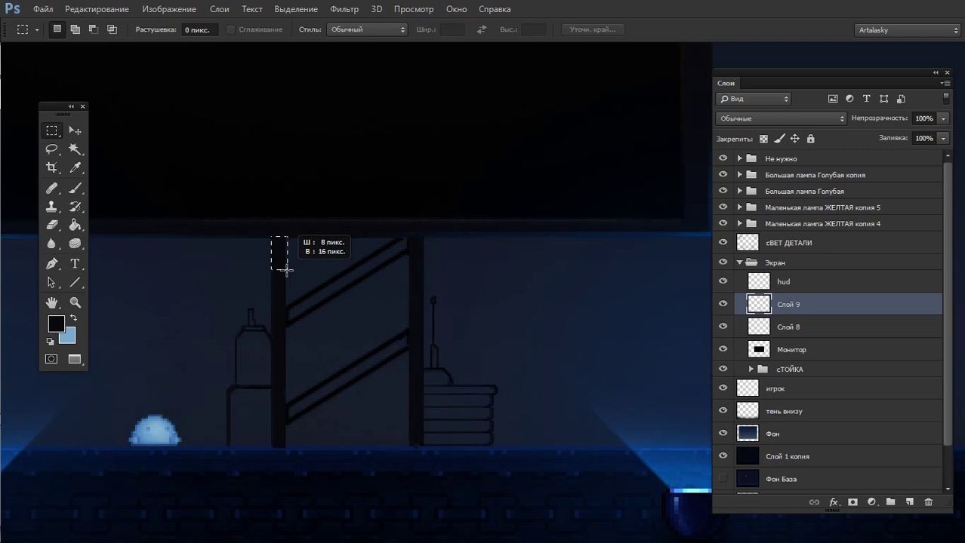
{"action": "left_click", "coordinate": [378, 240], "text": "ctrl"}
{"action": "left_click_drag", "start_coordinate": [429, 237], "coordinate": [454, 434]}
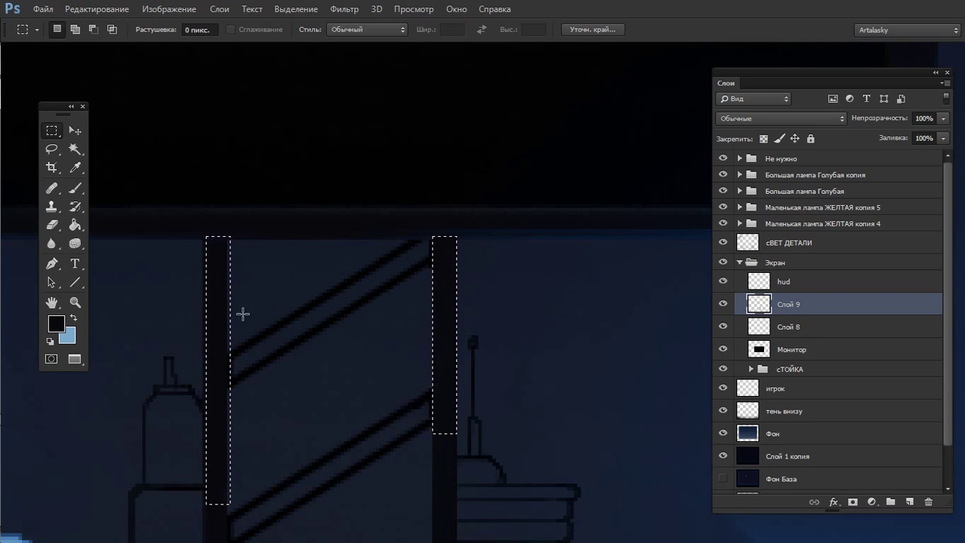
{"action": "key", "text": "ctrl+z"}
{"action": "left_click_drag", "start_coordinate": [434, 238], "coordinate": [458, 491]}
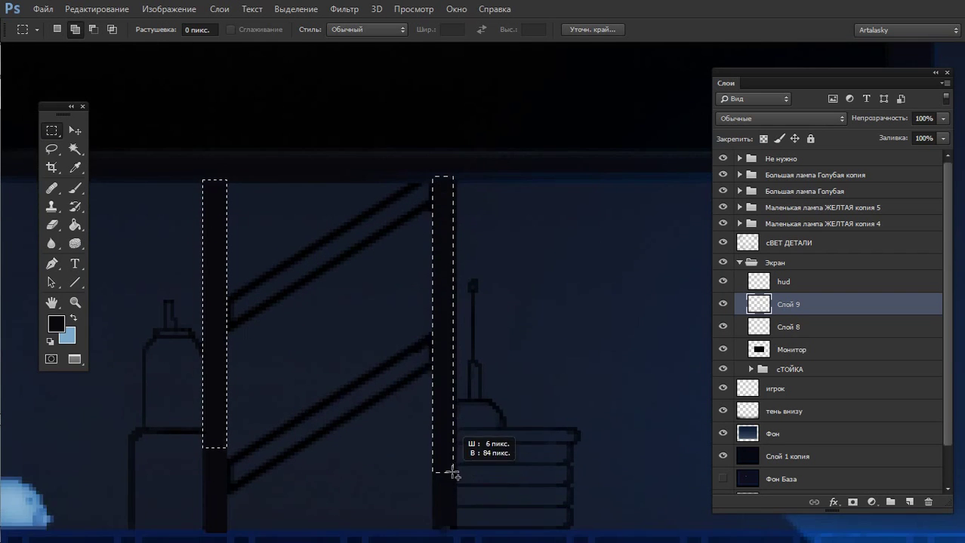
{"action": "key", "text": "b"}
Set the brush size to 82
{"action": "scroll", "coordinate": [314, 287], "scroll_direction": "up", "scroll_amount": 2}
{"action": "right_click", "coordinate": [315, 314]}
{"action": "left_click_drag", "start_coordinate": [387, 292], "coordinate": [226, 221]}
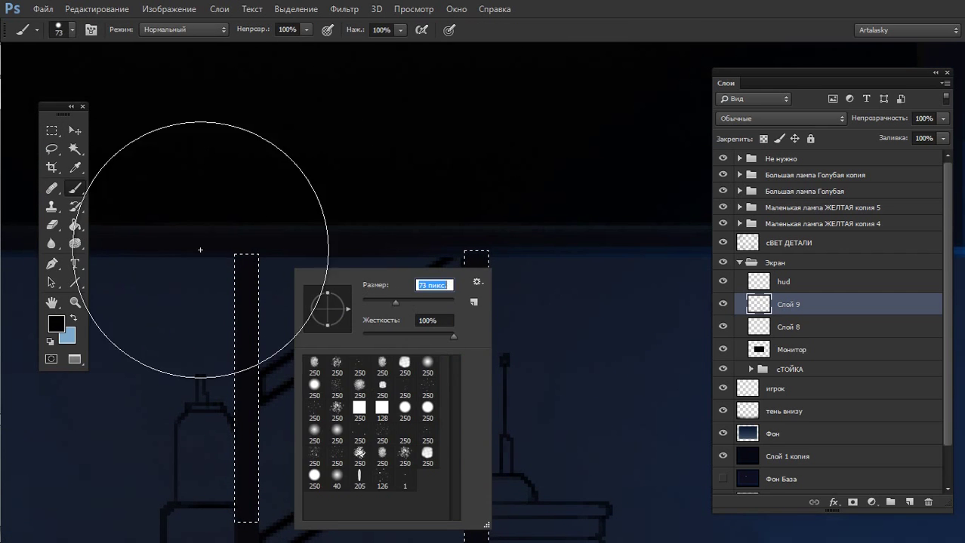
{"action": "right_click", "coordinate": [228, 245]}
{"action": "double_click", "coordinate": [382, 266]}
{"action": "type", "text": "82"}
{"action": "key", "text": "Return"}
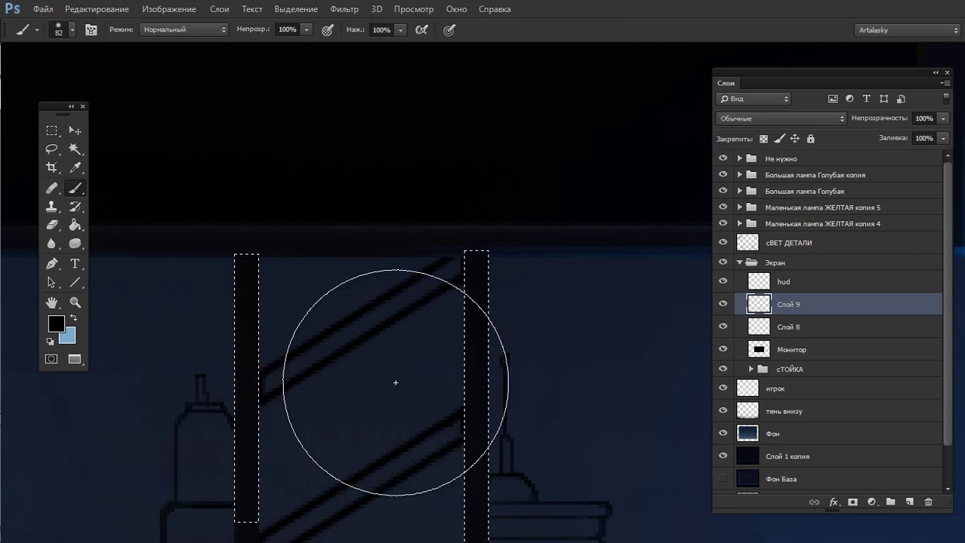
Extend the pillar selections down the right pillar to the floor
{"action": "scroll", "coordinate": [517, 248], "scroll_direction": "down", "scroll_amount": 2}
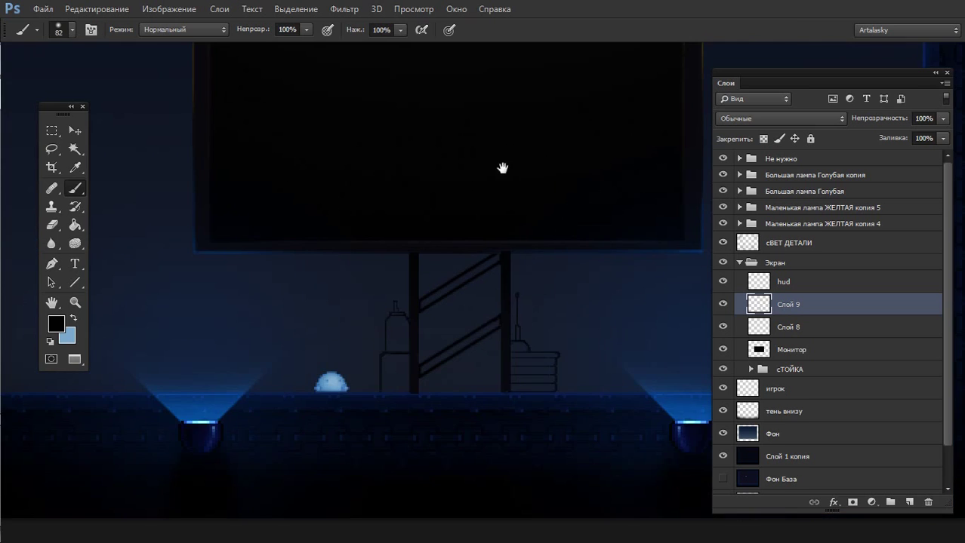
{"action": "scroll", "coordinate": [502, 166], "scroll_direction": "down", "scroll_amount": 2}
{"action": "scroll", "coordinate": [484, 250], "scroll_direction": "up", "scroll_amount": 1}
{"action": "scroll", "coordinate": [445, 386], "scroll_direction": "up", "scroll_amount": 1}
{"action": "scroll", "coordinate": [465, 320], "scroll_direction": "up", "scroll_amount": 2}
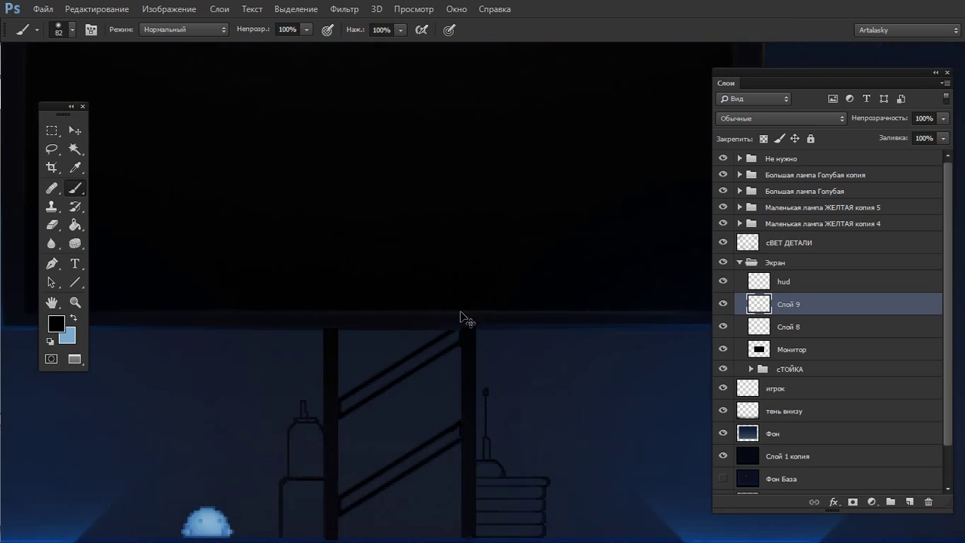
{"action": "key", "text": "m"}
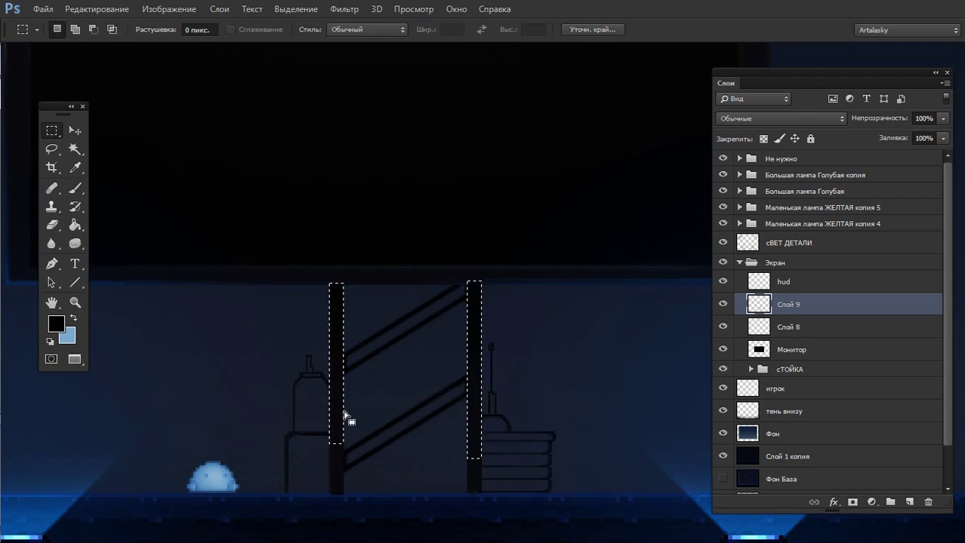
{"action": "scroll", "coordinate": [344, 416], "scroll_direction": "up", "scroll_amount": 1}
{"action": "left_click_drag", "start_coordinate": [325, 259], "coordinate": [343, 374]}
{"action": "left_click_drag", "start_coordinate": [526, 438], "coordinate": [508, 489]}
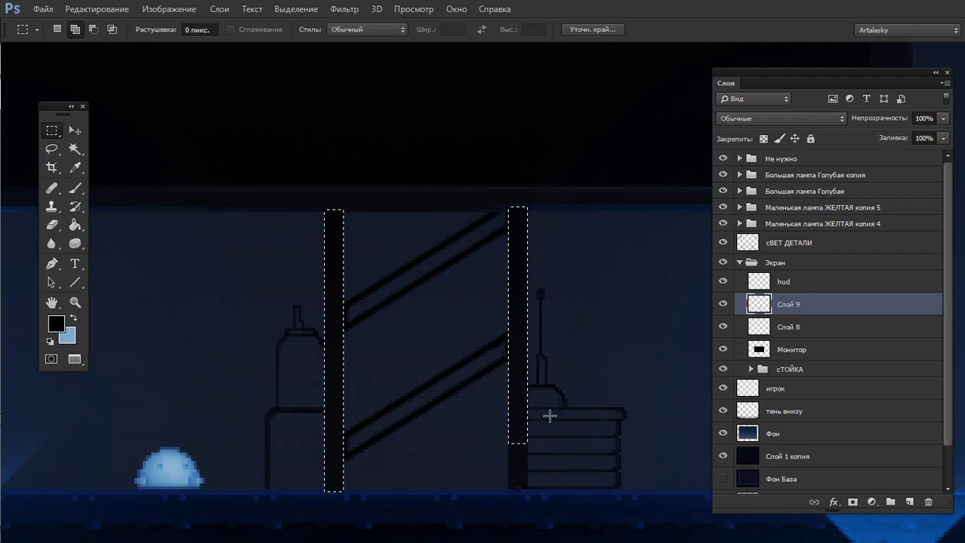
Add a new layer above Слой 9 and set the brush size to 14
{"action": "left_click", "coordinate": [910, 502]}
{"action": "key", "text": "b"}
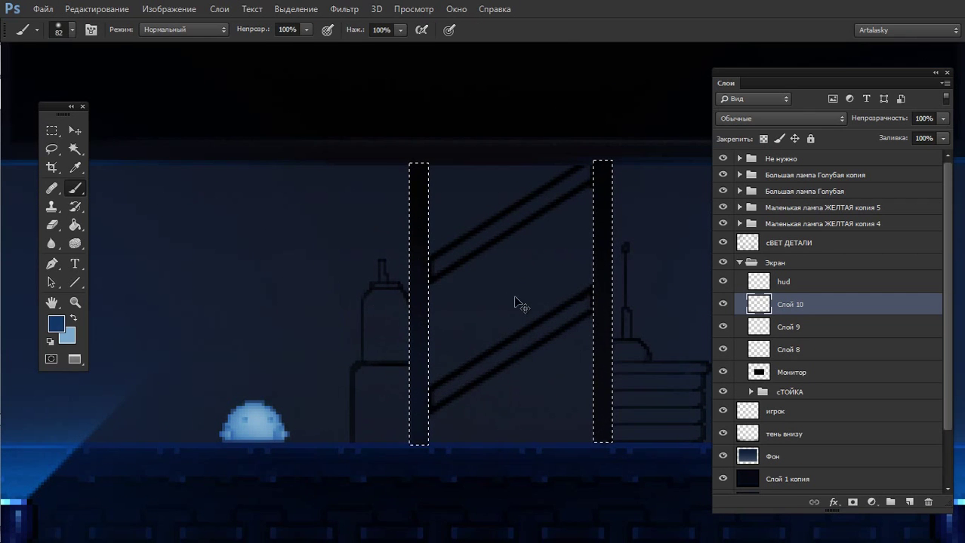
{"action": "key", "text": "ctrl+d"}
{"action": "scroll", "coordinate": [484, 388], "scroll_direction": "down", "scroll_amount": 2}
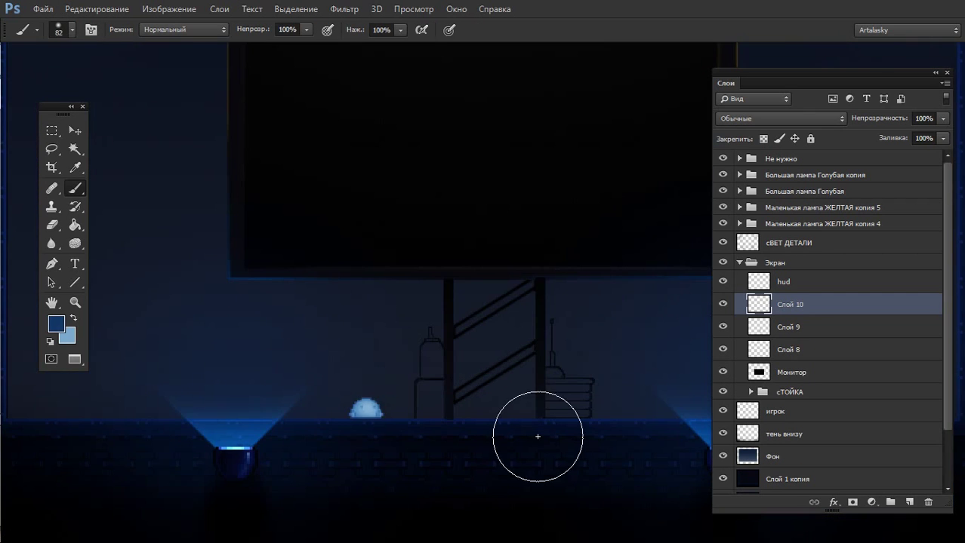
{"action": "scroll", "coordinate": [519, 338], "scroll_direction": "up", "scroll_amount": 2}
{"action": "key", "text": "ctrl+z"}
{"action": "right_click", "coordinate": [466, 384]}
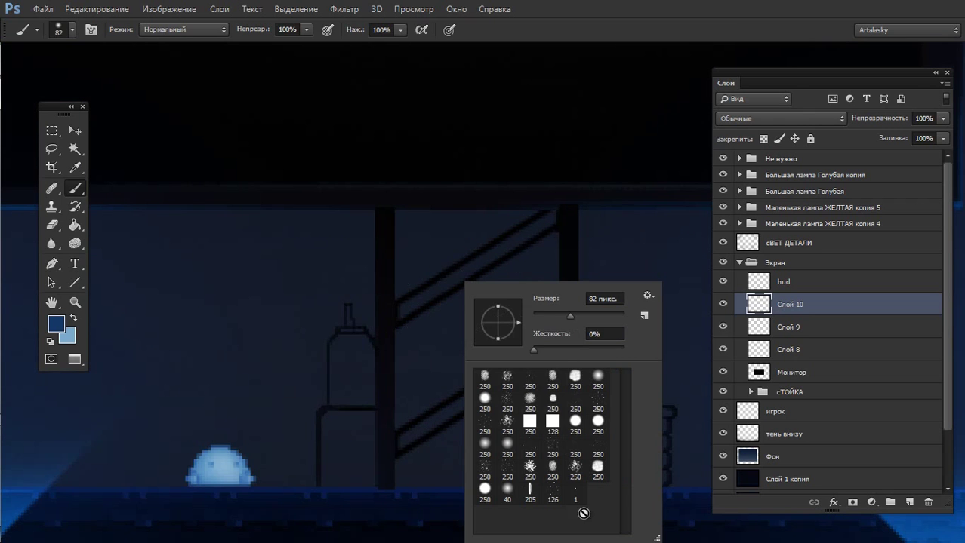
{"action": "type", "text": "14"}
{"action": "key", "text": "Return"}
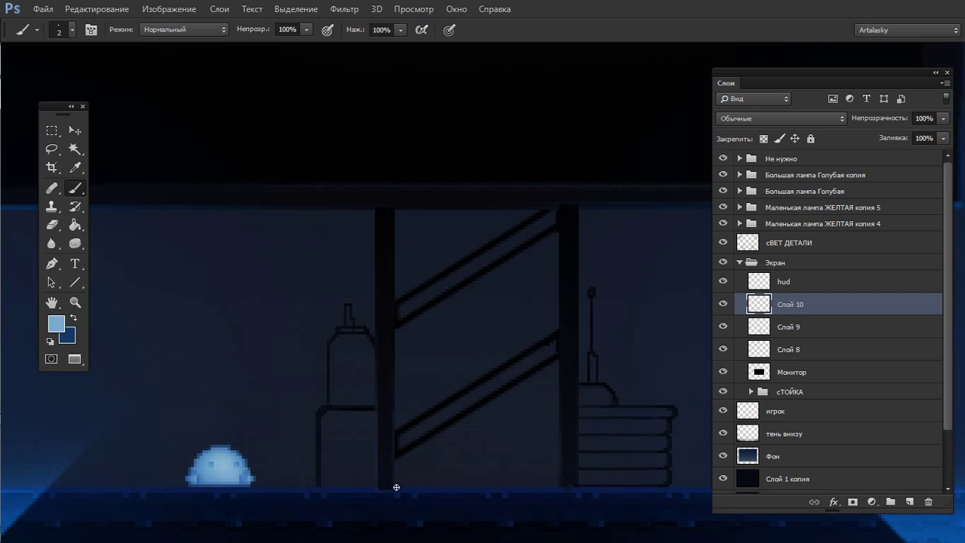
Touch up the stand with brush and eraser, then delete the extra Слой 10 layer
{"action": "scroll", "coordinate": [437, 455], "scroll_direction": "down", "scroll_amount": 3}
{"action": "scroll", "coordinate": [454, 511], "scroll_direction": "up", "scroll_amount": 1}
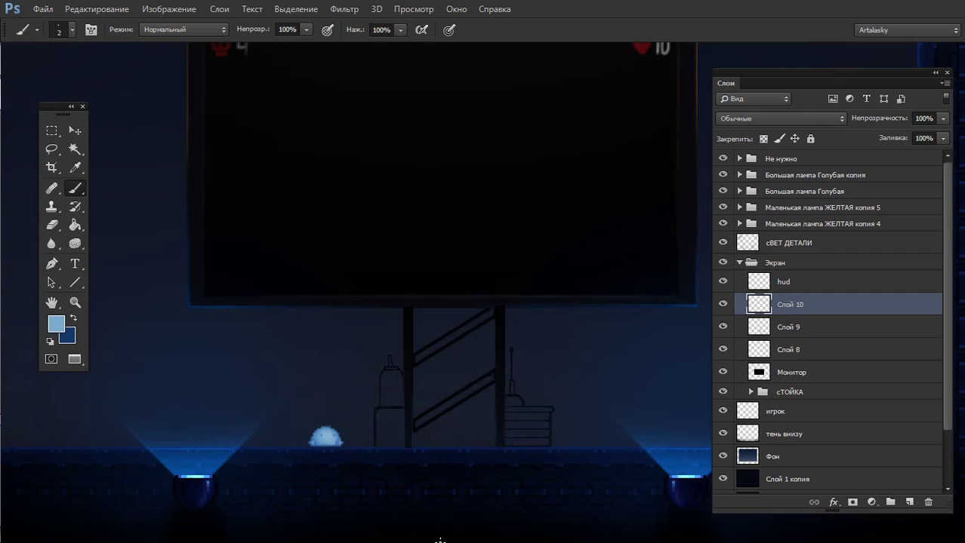
{"action": "scroll", "coordinate": [424, 446], "scroll_direction": "up", "scroll_amount": 1}
{"action": "key", "text": "e"}
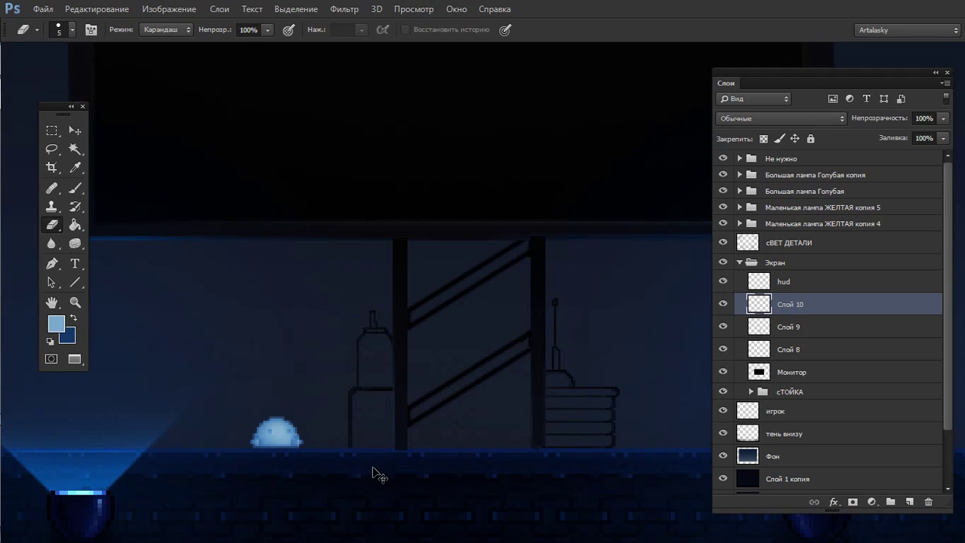
{"action": "key", "text": "b"}
{"action": "scroll", "coordinate": [510, 328], "scroll_direction": "down", "scroll_amount": 2}
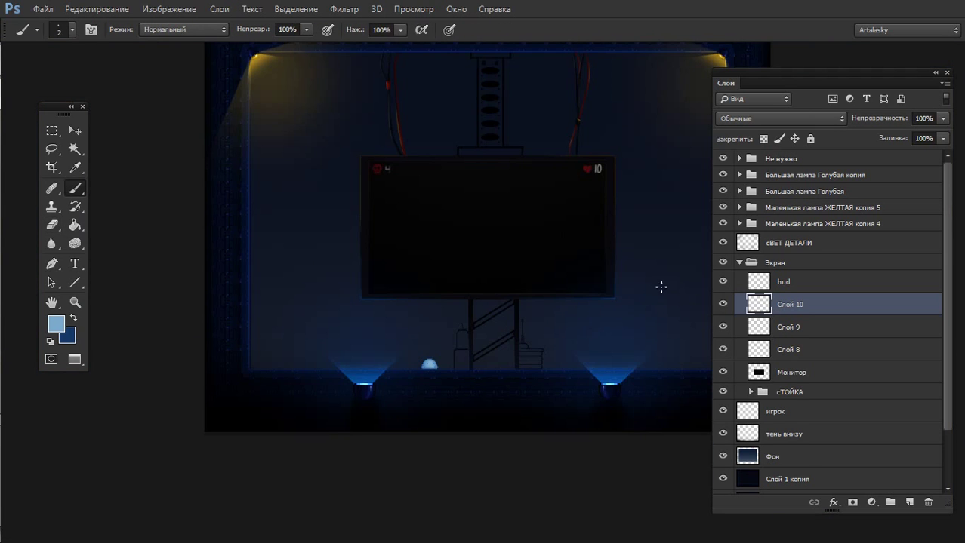
{"action": "key", "text": "Delete"}
Hide Слой 8 and shift the сТОЙКА stand group 8 px to the right
{"action": "left_click", "coordinate": [722, 328]}
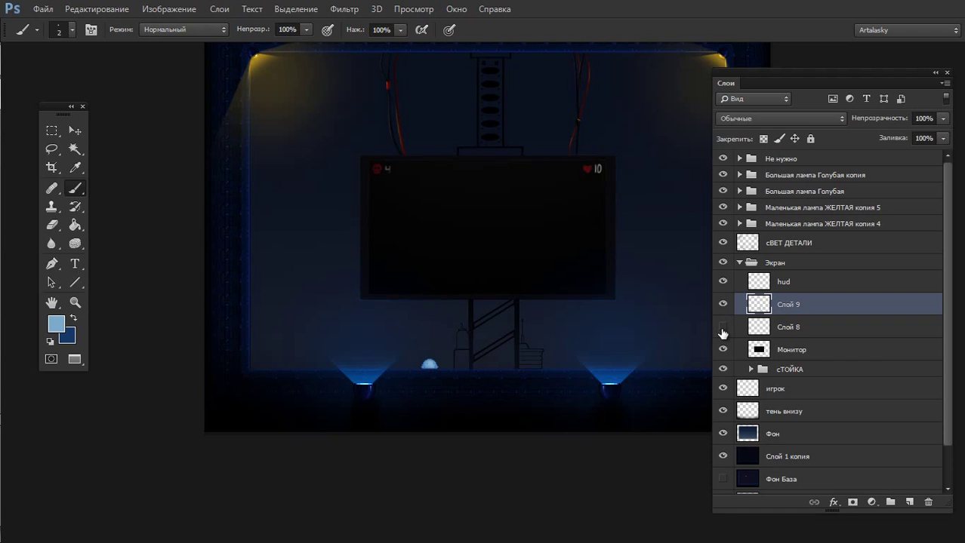
{"action": "key", "text": "v"}
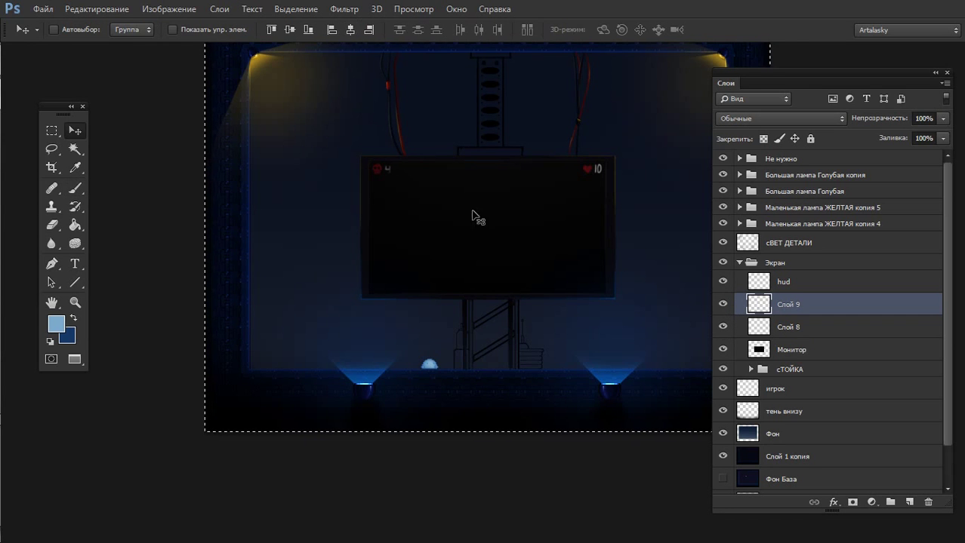
{"action": "scroll", "coordinate": [551, 308], "scroll_direction": "up", "scroll_amount": 1}
{"action": "left_click", "coordinate": [465, 355], "text": "ctrl"}
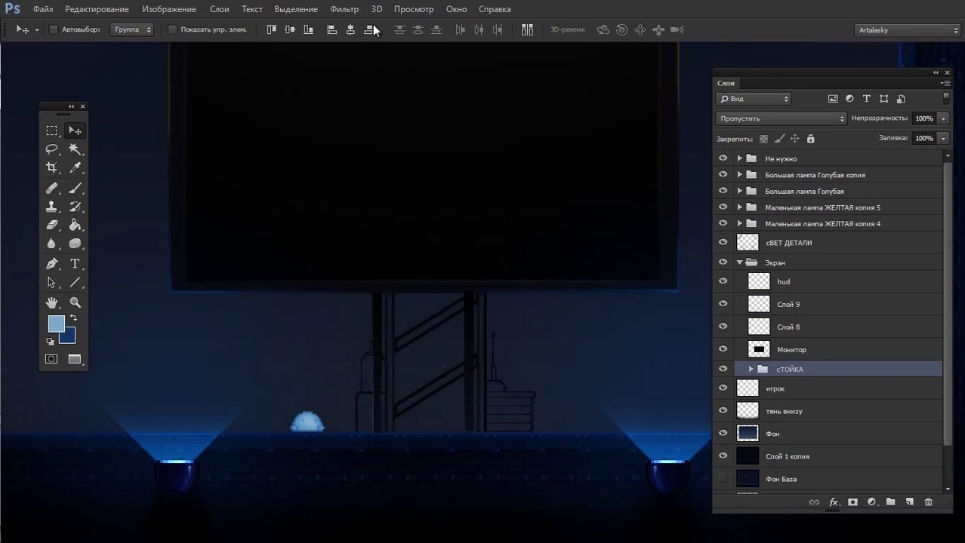
{"action": "left_click", "coordinate": [350, 29]}
{"action": "left_click", "coordinate": [332, 227], "text": "ctrl+alt"}
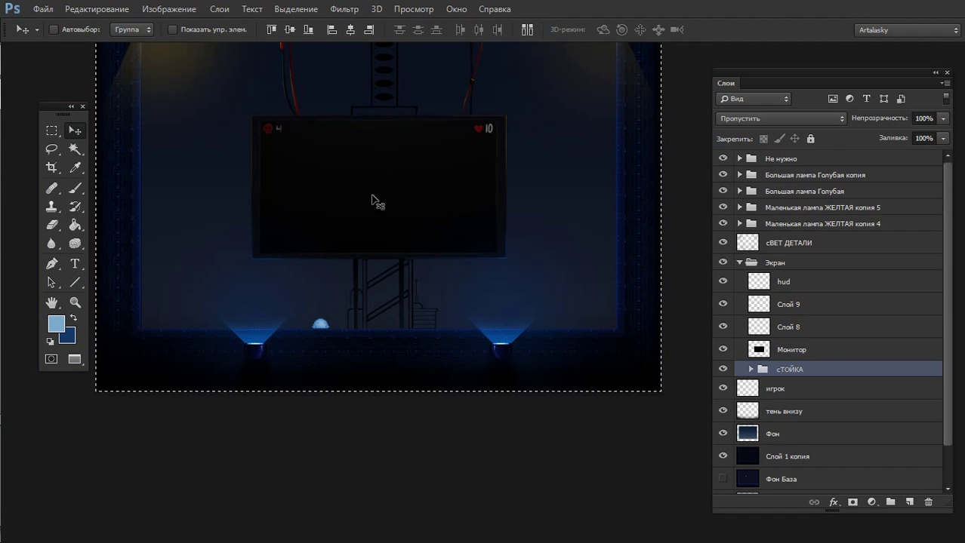
Merge the stand's layers into Слой 6 and duplicate it onto a new layer
{"action": "key", "text": "m"}
{"action": "left_click_drag", "start_coordinate": [334, 245], "coordinate": [442, 333]}
{"action": "left_click", "coordinate": [750, 369]}
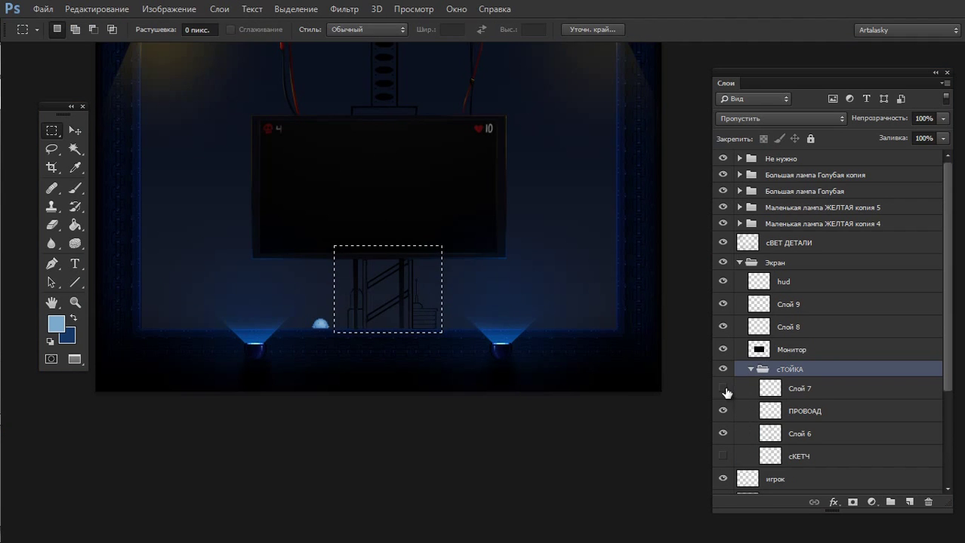
{"action": "scroll", "coordinate": [631, 384], "scroll_direction": "up", "scroll_amount": 3}
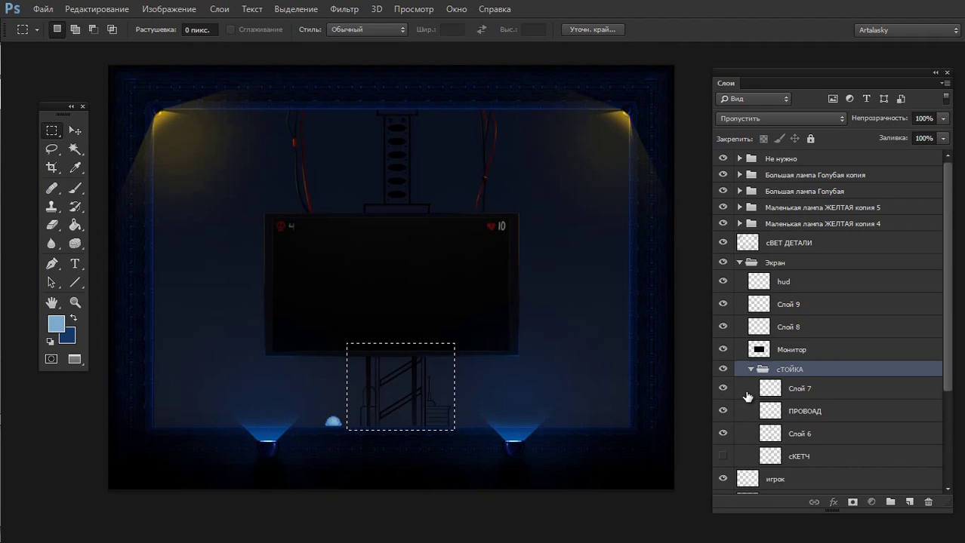
{"action": "key", "text": "ctrl+e"}
{"action": "key", "text": "ctrl+e"}
{"action": "key", "text": "ctrl+j"}
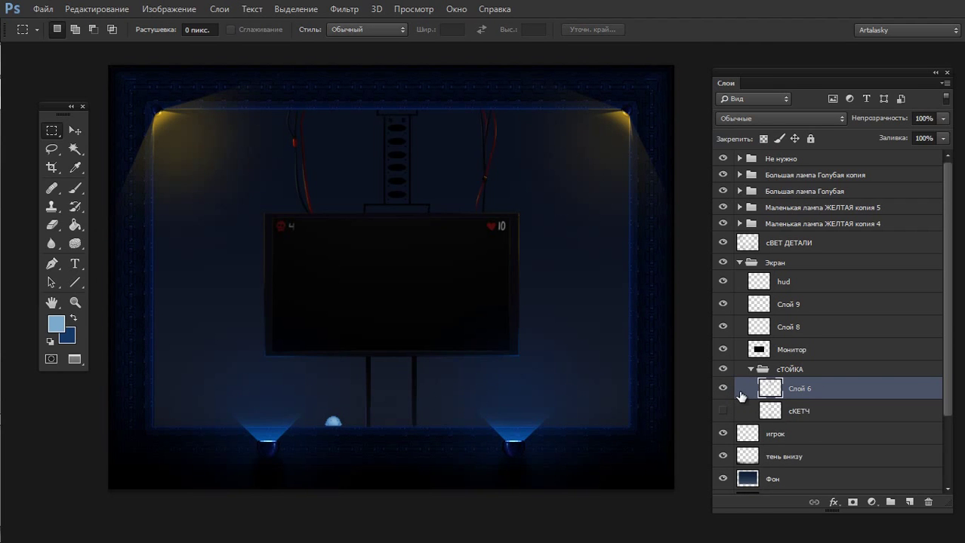
{"action": "left_click_drag", "start_coordinate": [455, 302], "coordinate": [457, 409]}
{"action": "key", "text": "ctrl+a"}
{"action": "key", "text": "v"}
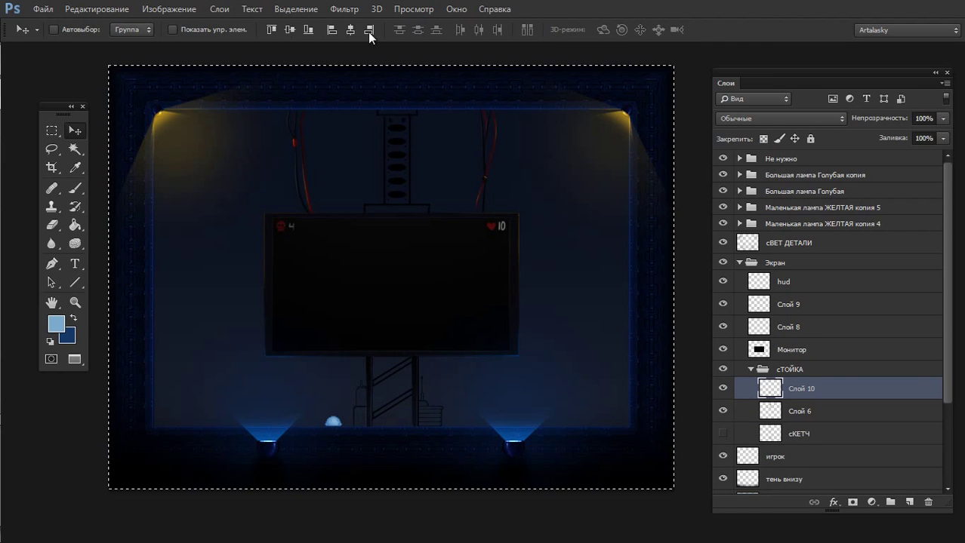
{"action": "key", "text": "ctrl+d"}
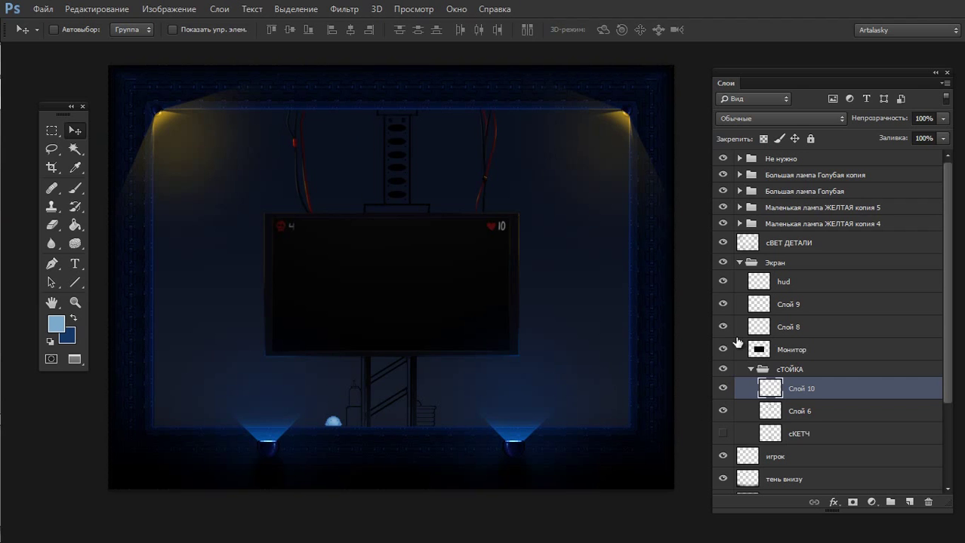
{"action": "key", "text": "ctrl+plus"}
Shift the Слой 9 posts about 10 px left and check the strip across their tops
{"action": "left_click", "coordinate": [725, 304]}
{"action": "key", "text": "ctrl+plus"}
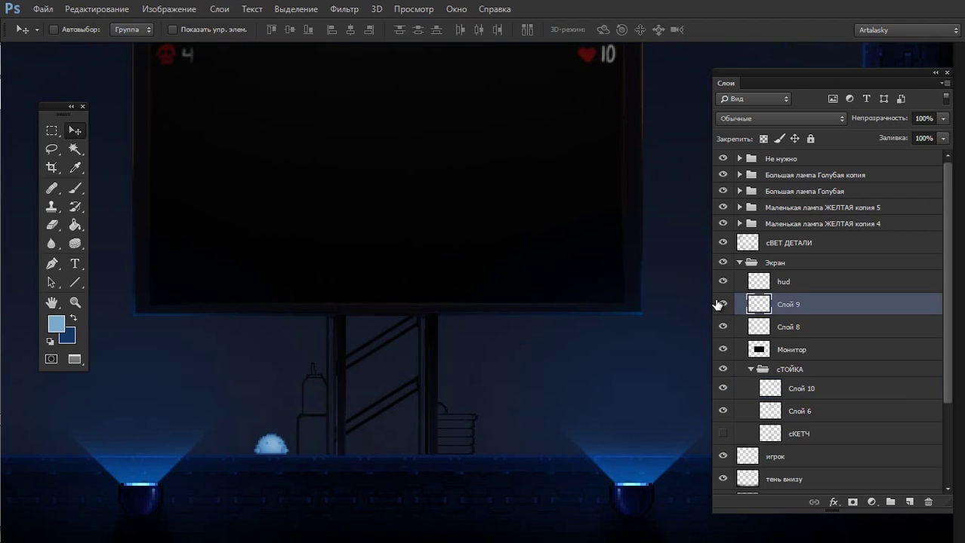
{"action": "key", "text": "b"}
{"action": "left_click_drag", "start_coordinate": [438, 375], "coordinate": [427, 390]}
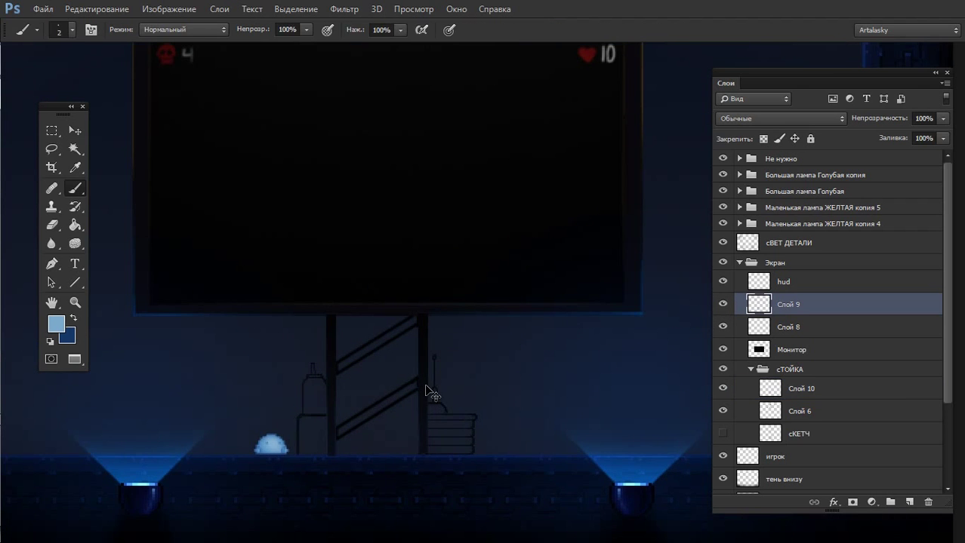
{"action": "key", "text": "v"}
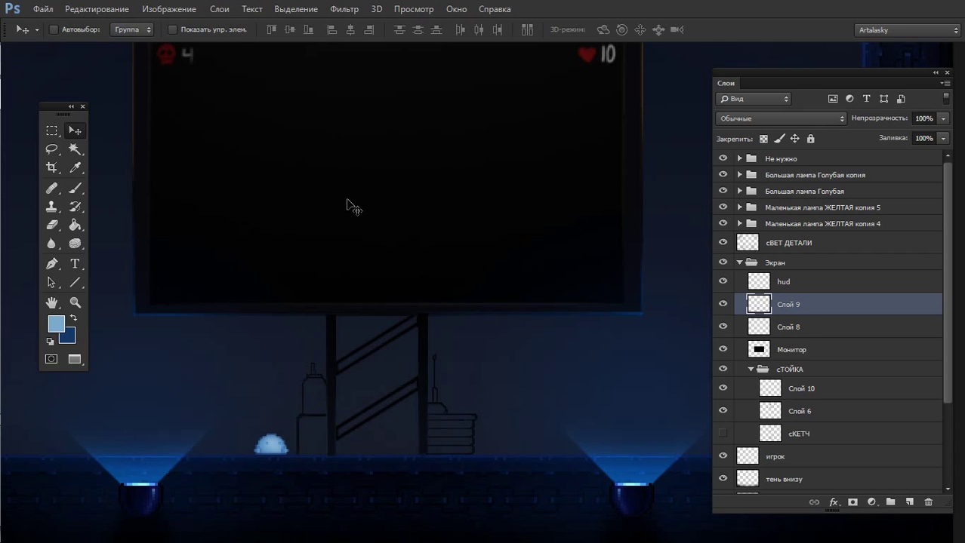
{"action": "left_click", "coordinate": [366, 271]}
{"action": "scroll", "coordinate": [353, 291], "scroll_direction": "up", "scroll_amount": 5}
{"action": "key", "text": "m"}
{"action": "left_click_drag", "start_coordinate": [206, 262], "coordinate": [615, 333]}
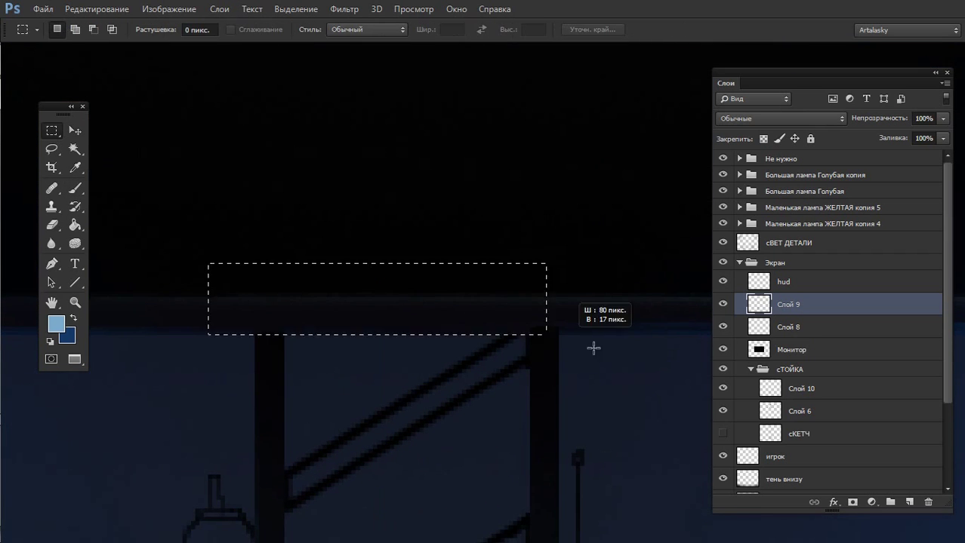
{"action": "key", "text": "ctrl+d"}
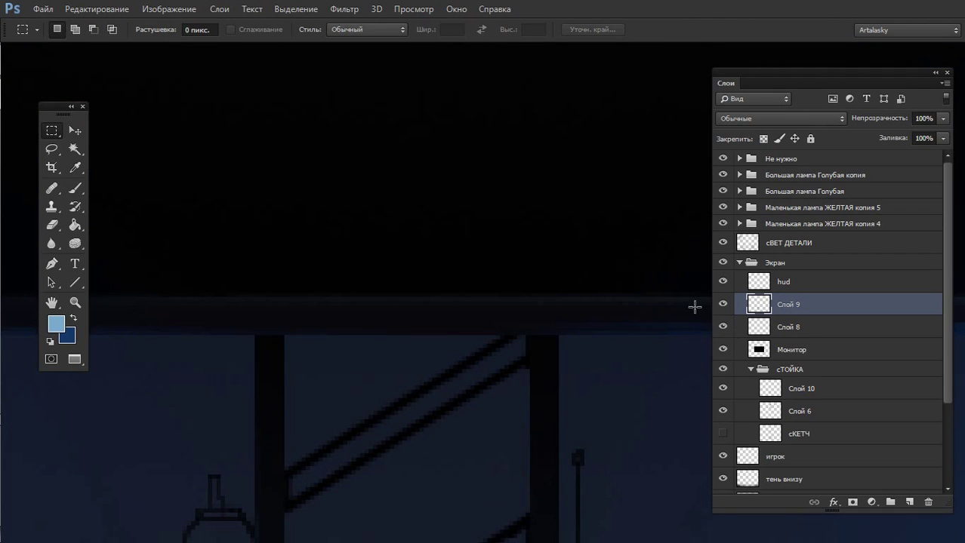
{"action": "scroll", "coordinate": [498, 388], "scroll_direction": "down", "scroll_amount": 1}
{"action": "left_click_drag", "start_coordinate": [466, 372], "coordinate": [528, 311]}
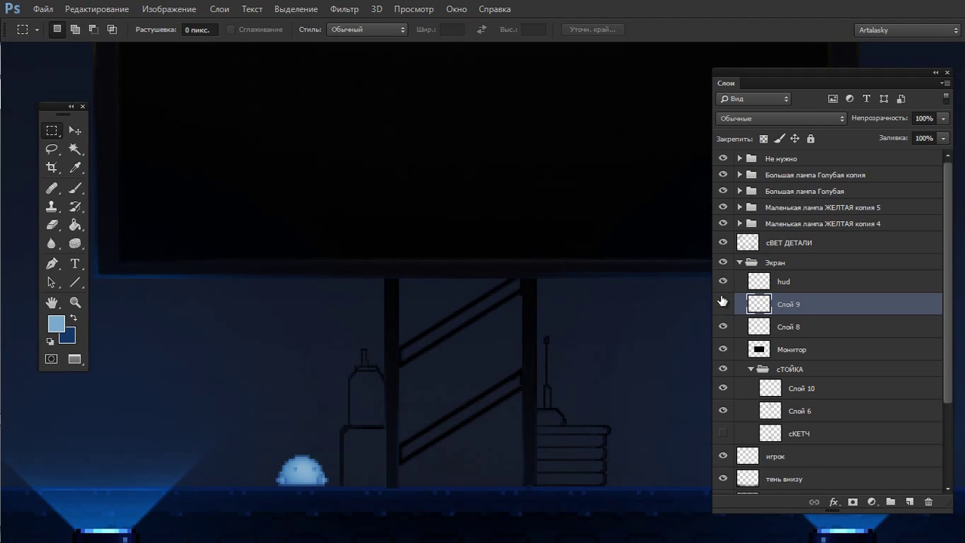
Duplicate the Слой 9 posts twice, moving the first copy about 25 px right
{"action": "key", "text": "ctrl+j"}
{"action": "key", "text": "v"}
{"action": "left_click_drag", "start_coordinate": [389, 362], "coordinate": [408, 367]}
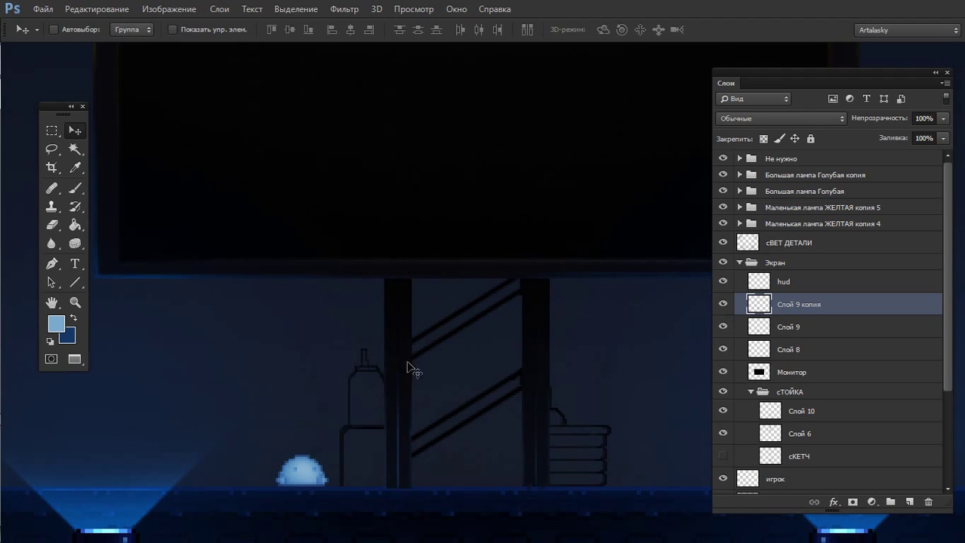
{"action": "key", "text": "ctrl+j"}
{"action": "left_click_drag", "start_coordinate": [527, 344], "coordinate": [534, 370]}
{"action": "scroll", "coordinate": [521, 428], "scroll_direction": "down", "scroll_amount": 2}
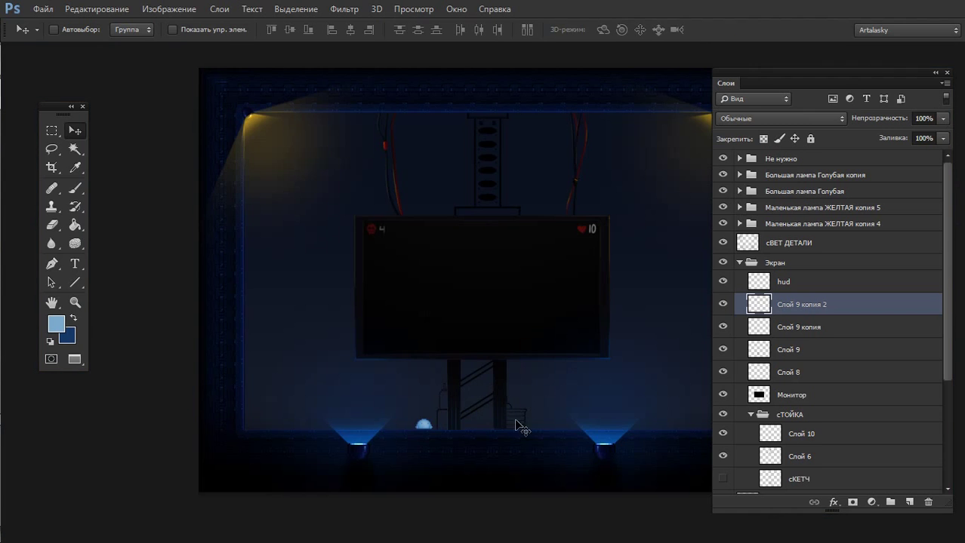
{"action": "left_click", "coordinate": [723, 327]}
{"action": "left_click", "coordinate": [509, 394]}
Hide the сТОЙКА group, delete the second post copy, and hide Слой 9 копия
{"action": "left_click", "coordinate": [750, 415]}
{"action": "left_click", "coordinate": [723, 414]}
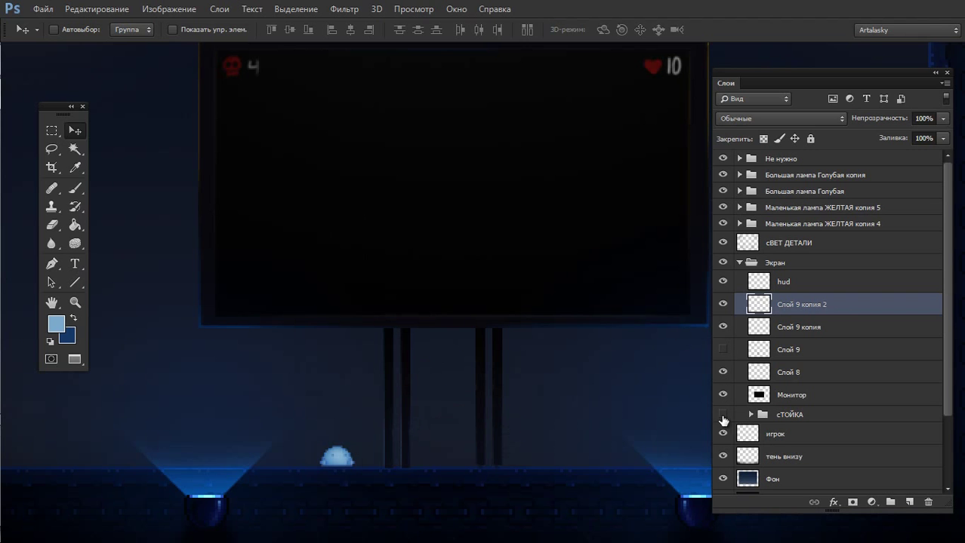
{"action": "scroll", "coordinate": [624, 378], "scroll_direction": "down", "scroll_amount": 2}
{"action": "scroll", "coordinate": [498, 361], "scroll_direction": "up", "scroll_amount": 3}
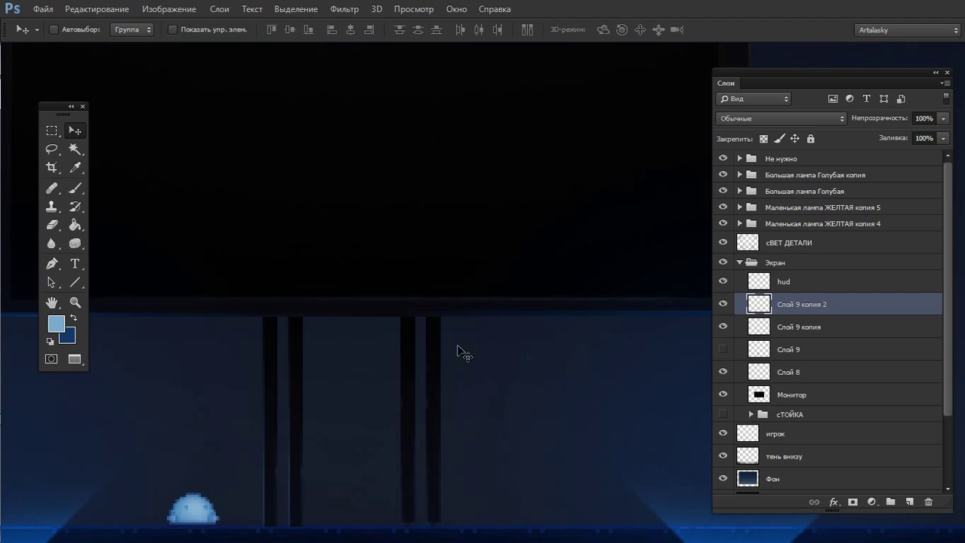
{"action": "key", "text": "Delete"}
{"action": "left_click", "coordinate": [729, 327]}
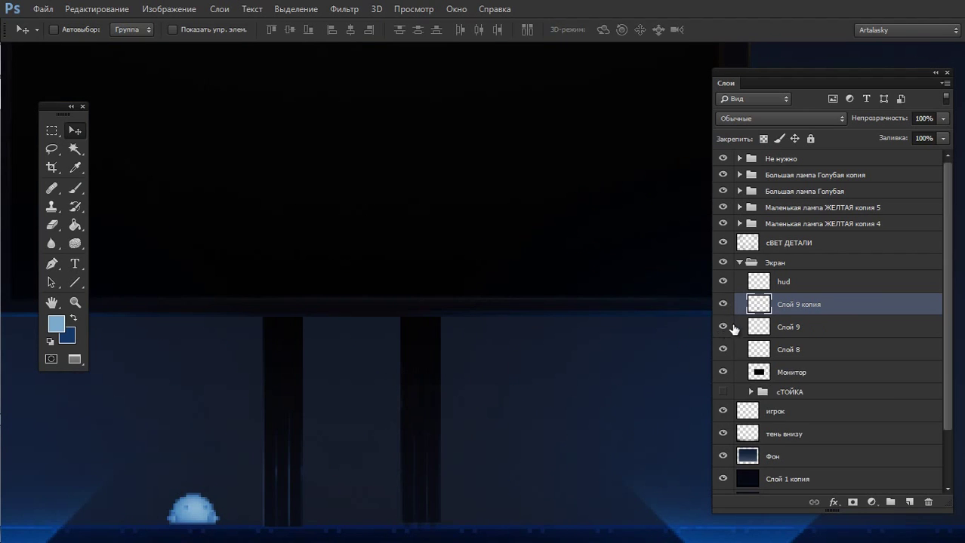
{"action": "left_click", "coordinate": [722, 304]}
Trial-widen the Слой 9 posts with Free Transform, stretching them to about 336%
{"action": "scroll", "coordinate": [577, 367], "scroll_direction": "down", "scroll_amount": 2}
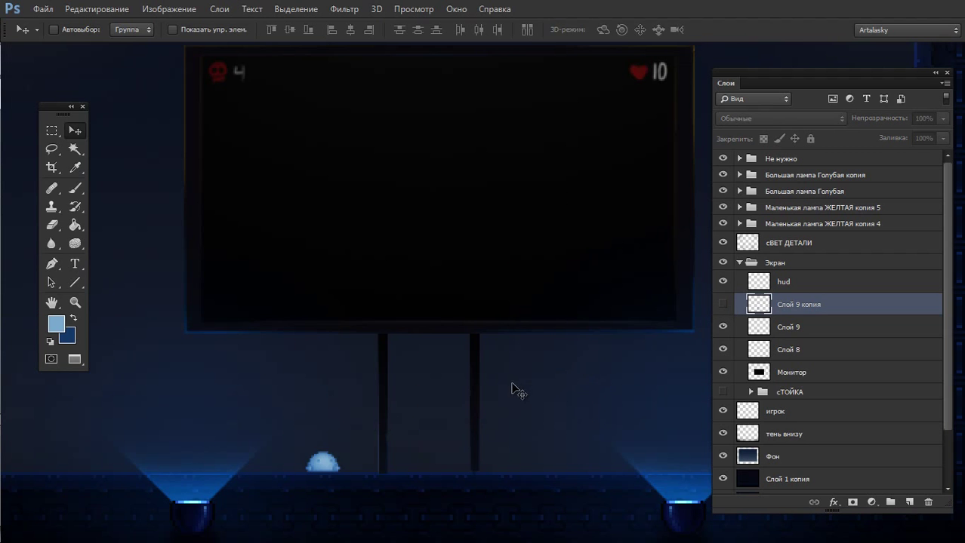
{"action": "left_click", "coordinate": [761, 326]}
{"action": "scroll", "coordinate": [556, 371], "scroll_direction": "down", "scroll_amount": 2}
{"action": "key", "text": "ctrl+t"}
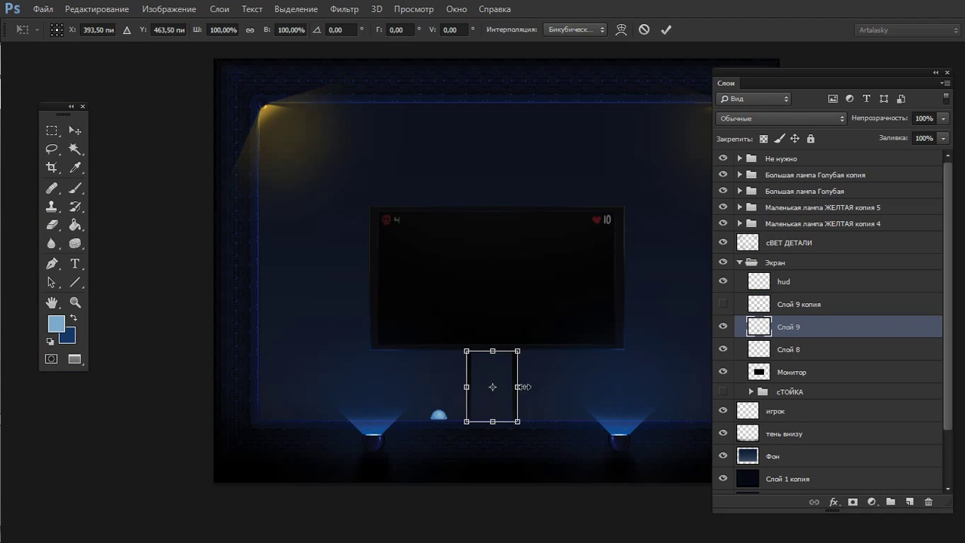
{"action": "left_click_drag", "start_coordinate": [523, 387], "coordinate": [575, 387]}
{"action": "key", "text": "Return"}
{"action": "key", "text": "ctrl+t"}
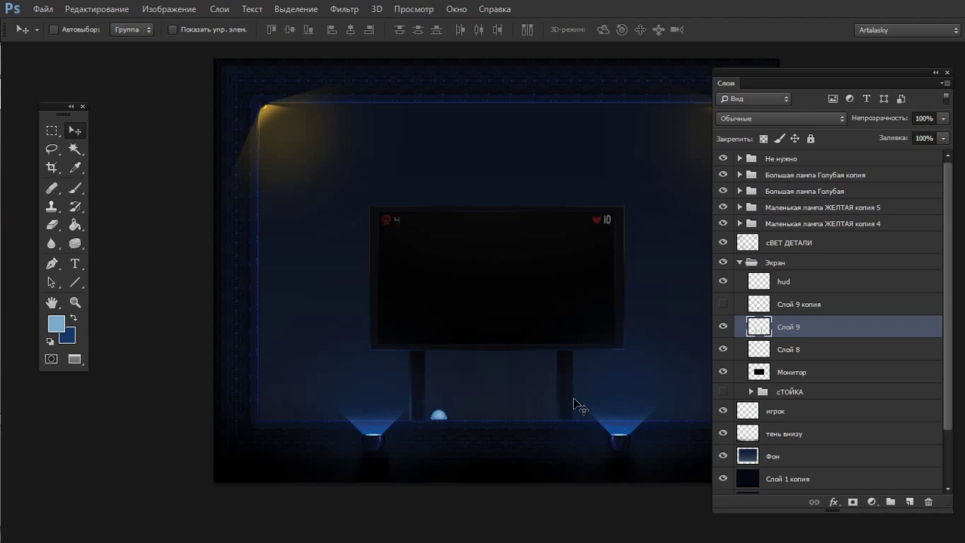
{"action": "key", "text": "ctrl+z"}
{"action": "left_click", "coordinate": [573, 29]}
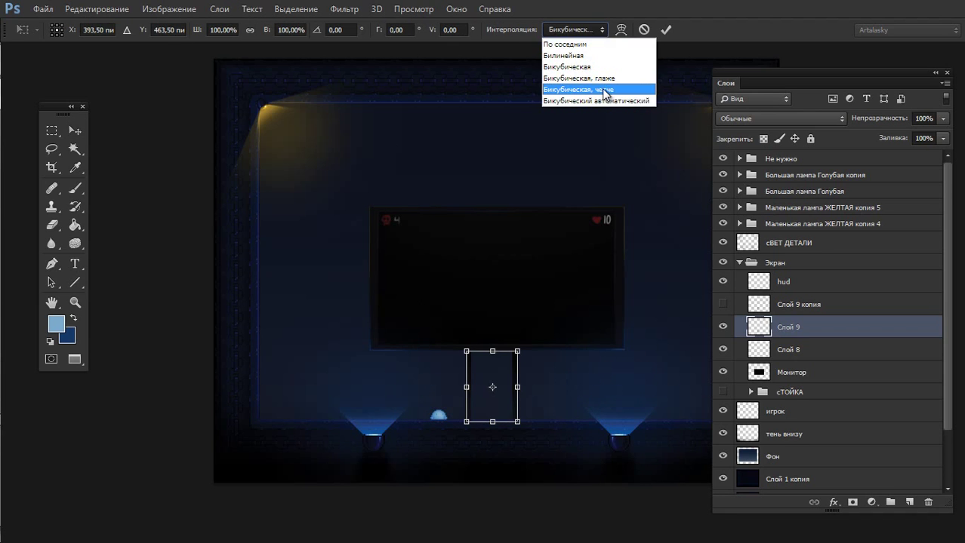
{"action": "left_click", "coordinate": [596, 89]}
{"action": "scroll", "coordinate": [518, 387], "scroll_direction": "up", "scroll_amount": 2}
{"action": "left_click_drag", "start_coordinate": [513, 388], "coordinate": [639, 387]}
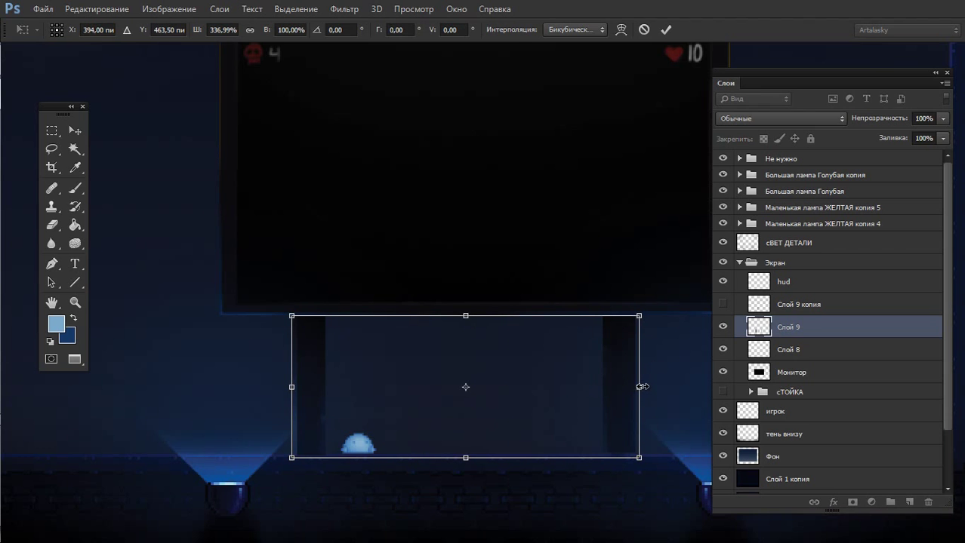
{"action": "key", "text": "Return"}
Widen the posts with Nearest Neighbor under the monitor edges, show Слой 9 копия, merge into Слой 8
{"action": "scroll", "coordinate": [539, 263], "scroll_direction": "right", "scroll_amount": 2}
{"action": "key", "text": "ctrl+t"}
{"action": "left_click", "coordinate": [574, 29]}
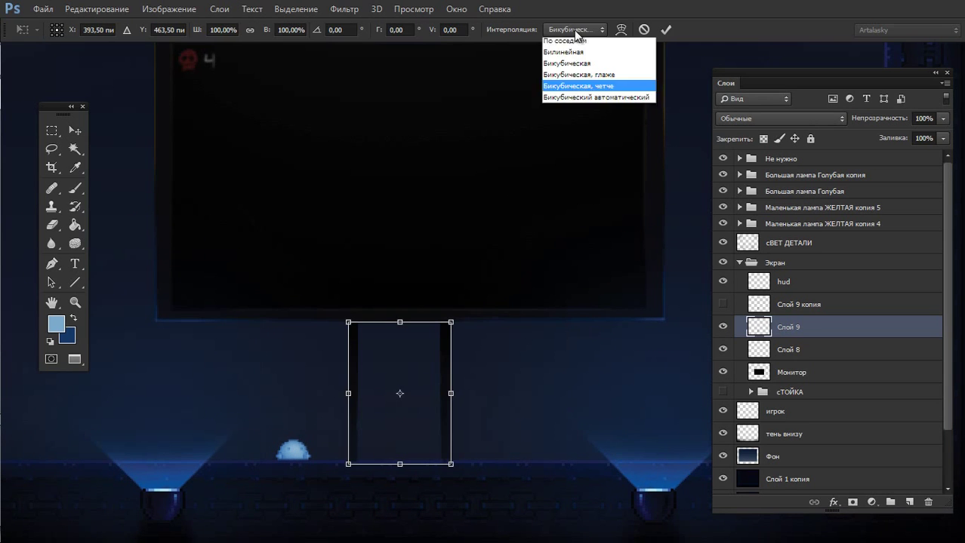
{"action": "left_click", "coordinate": [574, 38]}
{"action": "left_click_drag", "start_coordinate": [452, 393], "coordinate": [589, 390]}
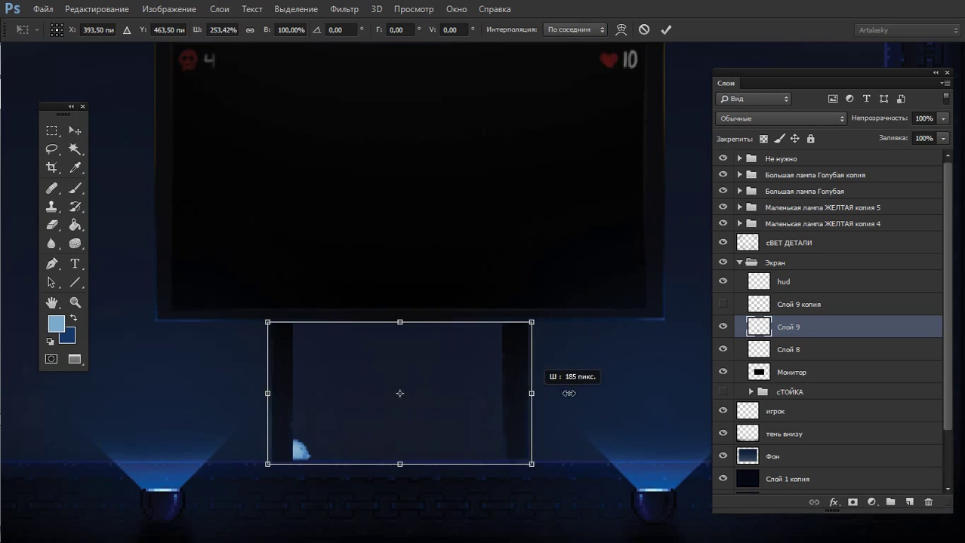
{"action": "key", "text": "Return"}
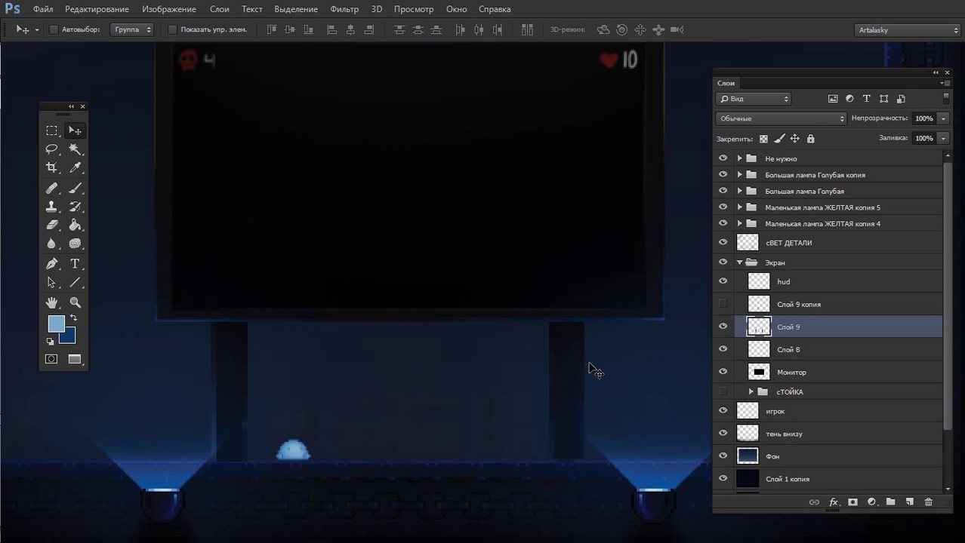
{"action": "key", "text": "ctrl+minus"}
{"action": "key", "text": "ctrl+a"}
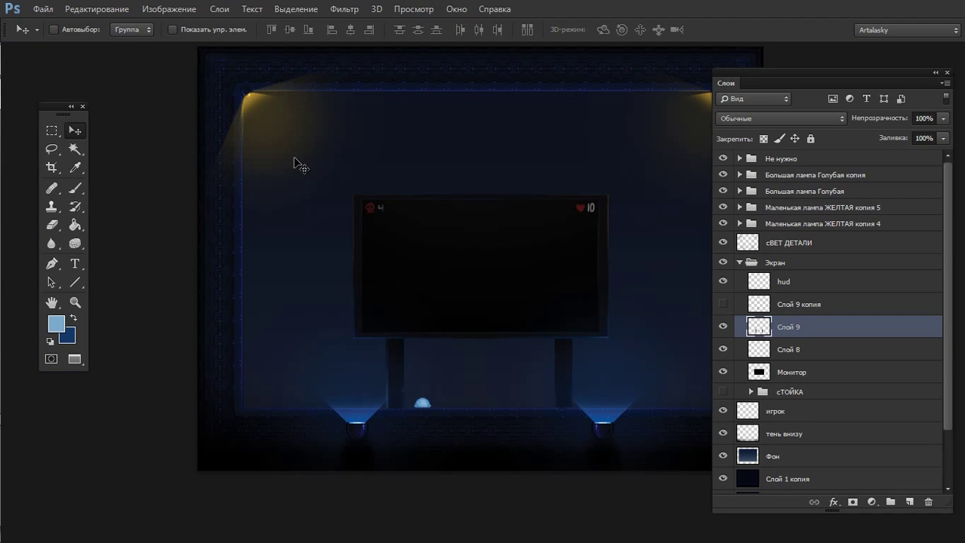
{"action": "left_click", "coordinate": [723, 308]}
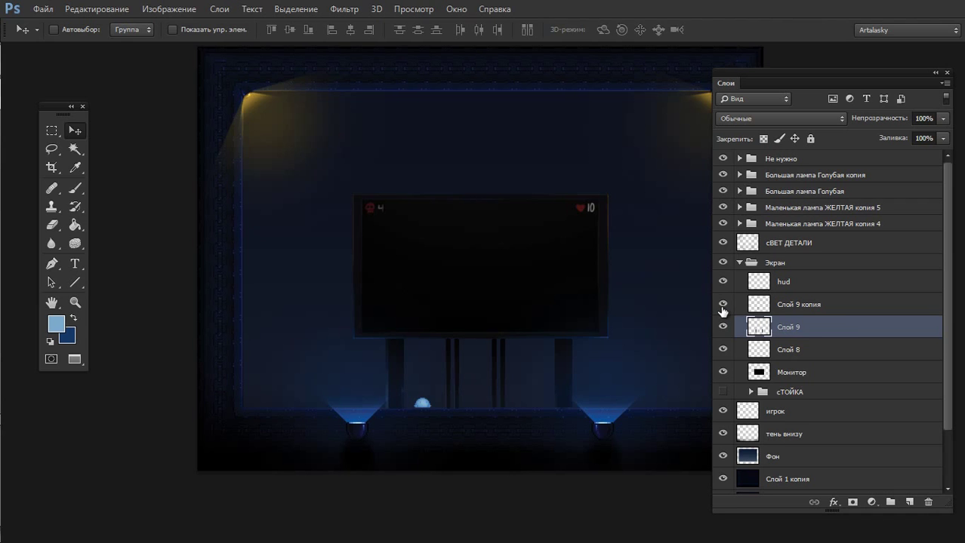
{"action": "key", "text": "Delete"}
Merge Слой 9 копия down into Монитор and turn the сТОЙКА group's visibility back on
{"action": "scroll", "coordinate": [580, 351], "scroll_direction": "up", "scroll_amount": 2}
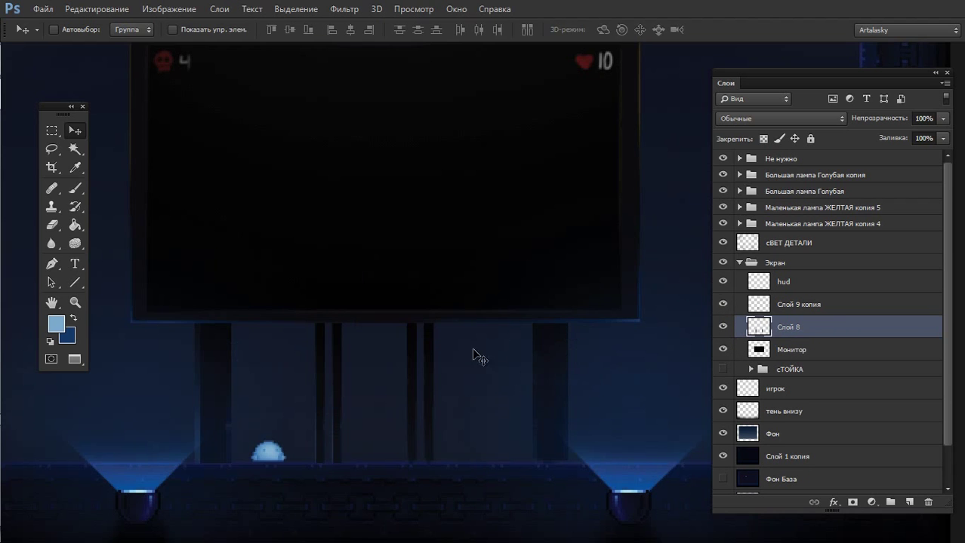
{"action": "key", "text": "b"}
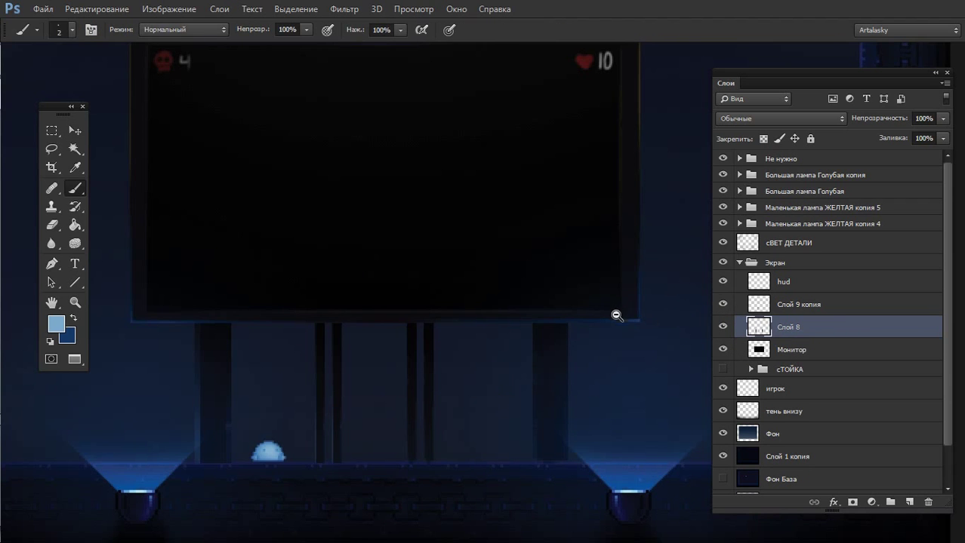
{"action": "left_click", "coordinate": [617, 316], "text": "alt"}
{"action": "left_click", "coordinate": [737, 310]}
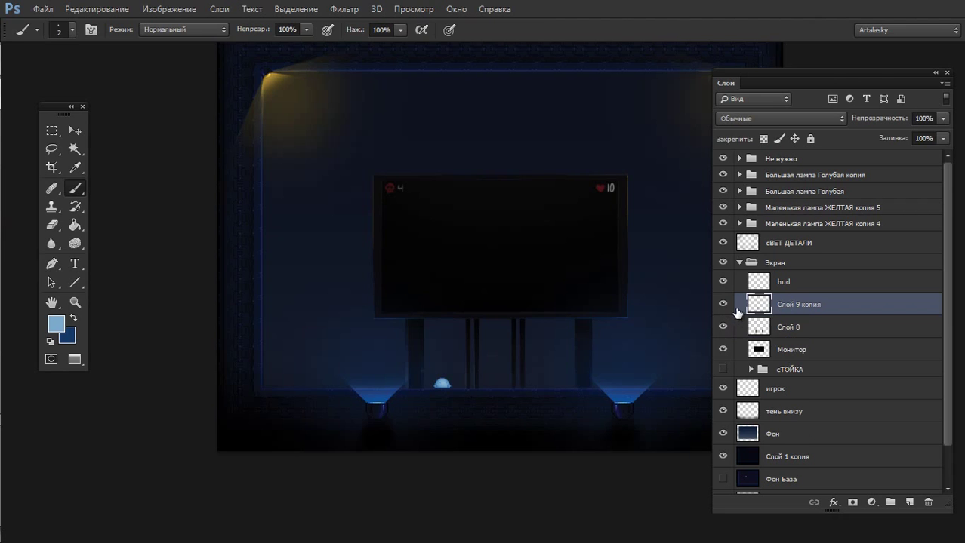
{"action": "key", "text": "Delete"}
{"action": "key", "text": "Delete"}
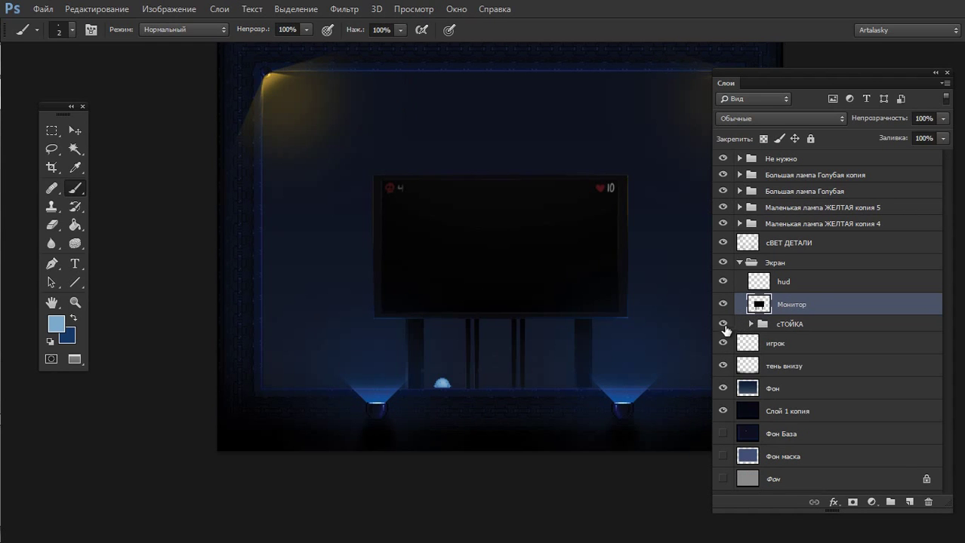
{"action": "left_click", "coordinate": [722, 324]}
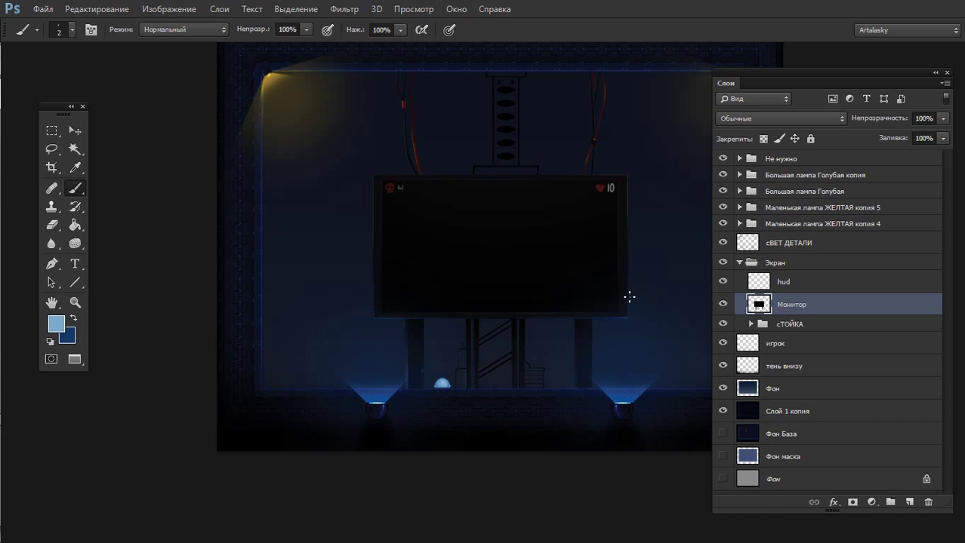
{"action": "left_click", "coordinate": [535, 225], "text": "ctrl"}
{"action": "left_click", "coordinate": [567, 325], "text": "ctrl+alt"}
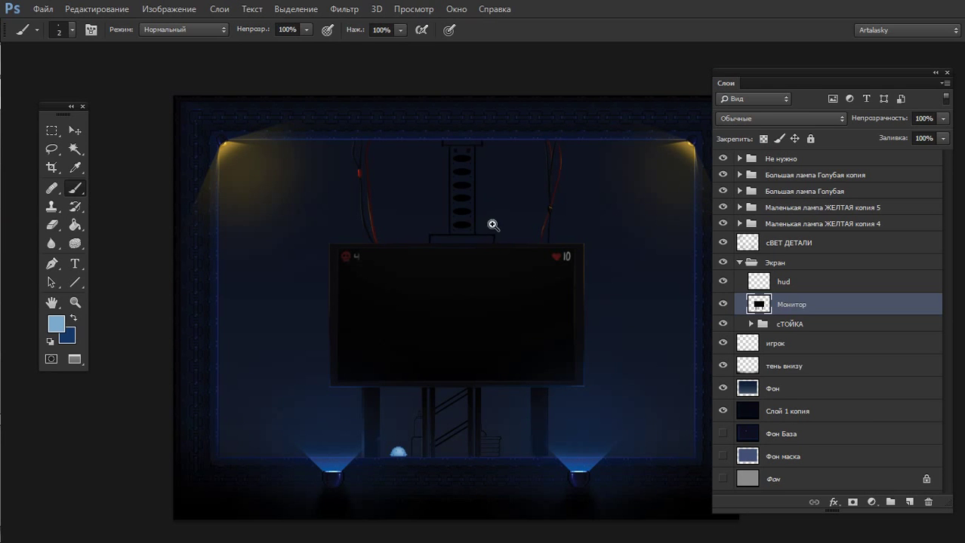
Expand the сТОЙКА group and add a new layer for the stand parts
{"action": "left_click", "coordinate": [492, 224], "text": "ctrl"}
{"action": "left_click", "coordinate": [763, 325]}
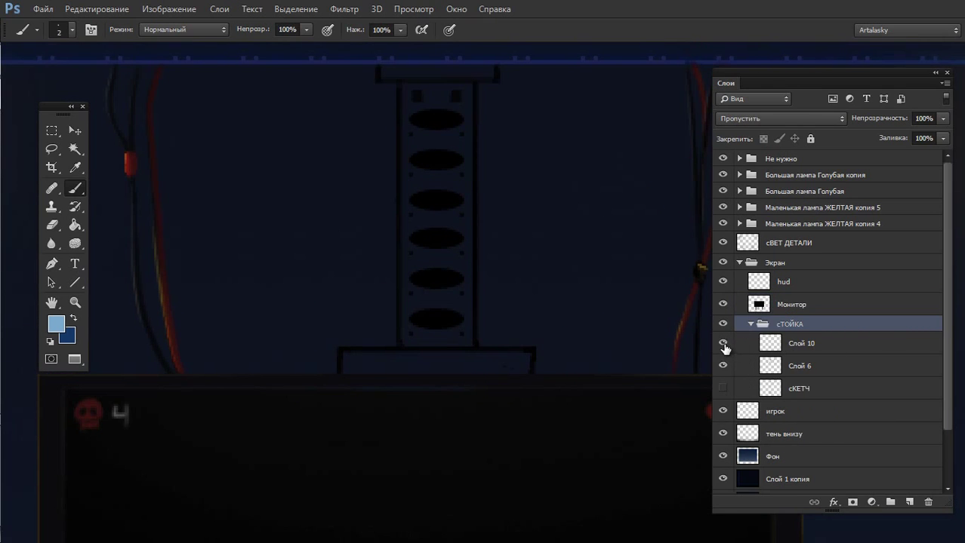
{"action": "left_click", "coordinate": [722, 366]}
{"action": "left_click", "coordinate": [830, 366]}
{"action": "left_click", "coordinate": [908, 502]}
Fill a black rectangular base block under the pillar
{"action": "key", "text": "m"}
{"action": "mouse_move", "coordinate": [339, 348]}
{"action": "left_mouse_down"}
{"action": "mouse_move", "coordinate": [379, 375]}
{"action": "mouse_move", "coordinate": [537, 376]}
{"action": "left_mouse_up"}
{"action": "key", "text": "b"}
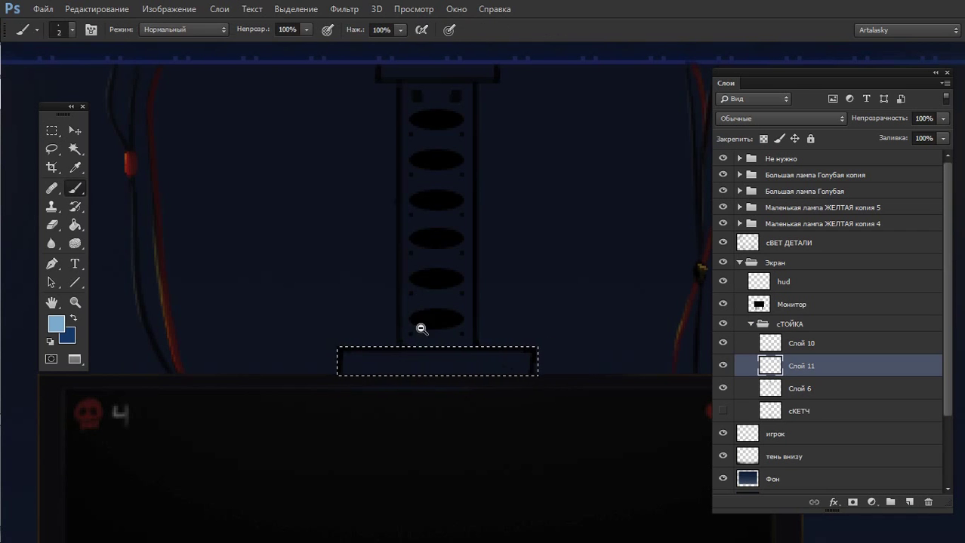
{"action": "left_click", "coordinate": [421, 330], "text": "alt"}
{"action": "left_click", "coordinate": [286, 418], "text": "alt"}
{"action": "scroll", "coordinate": [403, 291], "scroll_direction": "up", "scroll_amount": 3}
{"action": "right_click", "coordinate": [381, 264]}
{"action": "key", "text": "Return"}
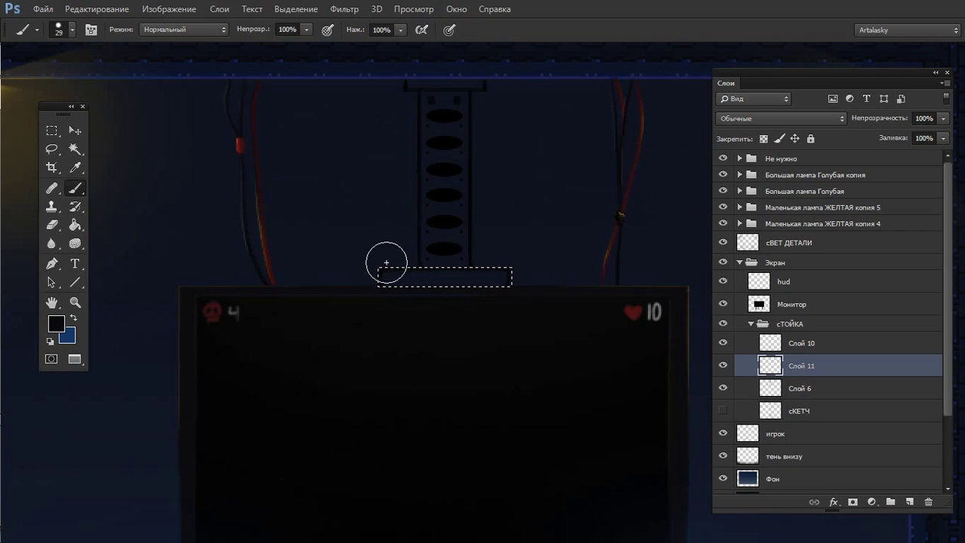
{"action": "key", "text": "alt+BackSpace"}
{"action": "key", "text": "ctrl+d"}
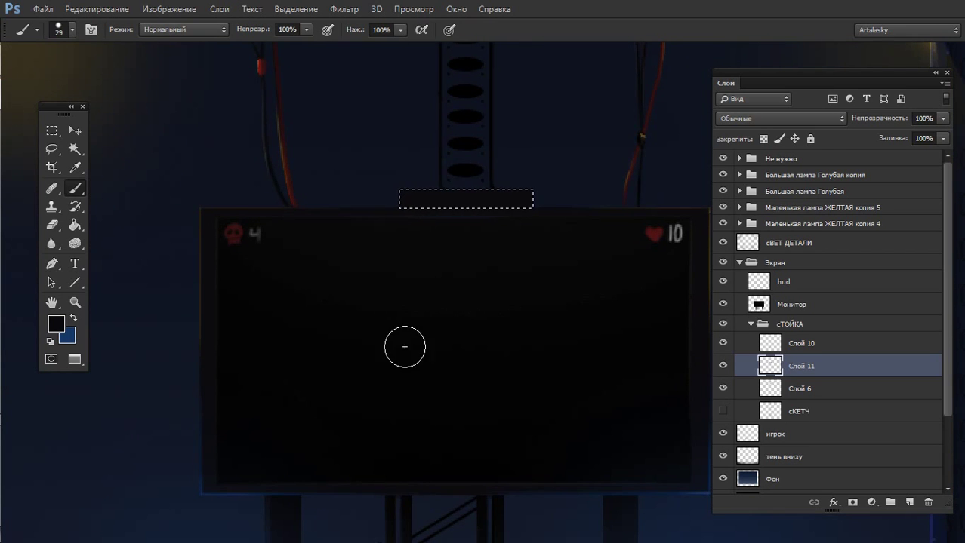
Switch the brush from 59 px to a 1 px hard brush and sample the yellow lamp glow
{"action": "left_click", "coordinate": [465, 224], "text": "ctrl"}
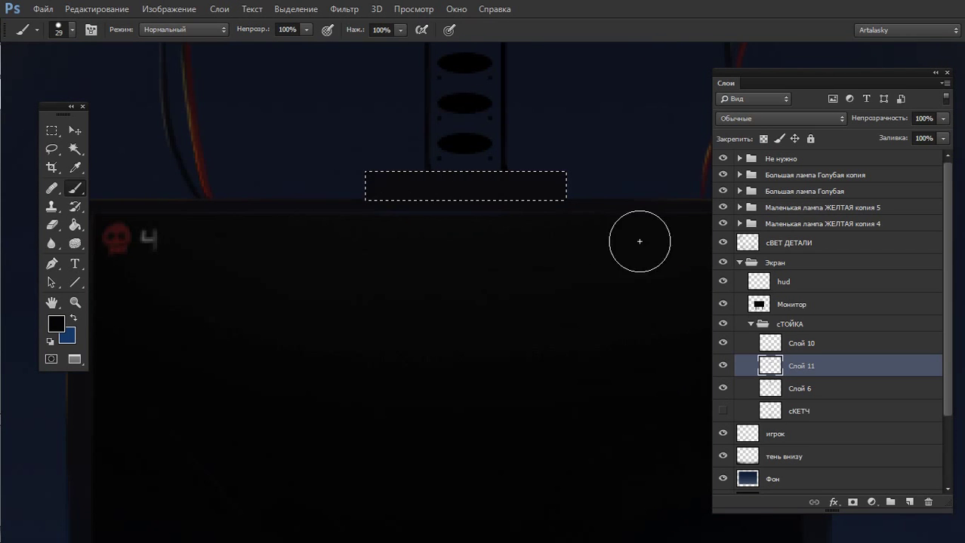
{"action": "right_click", "coordinate": [465, 213]}
{"action": "left_click_drag", "start_coordinate": [513, 252], "coordinate": [536, 252]}
{"action": "key", "text": "Return"}
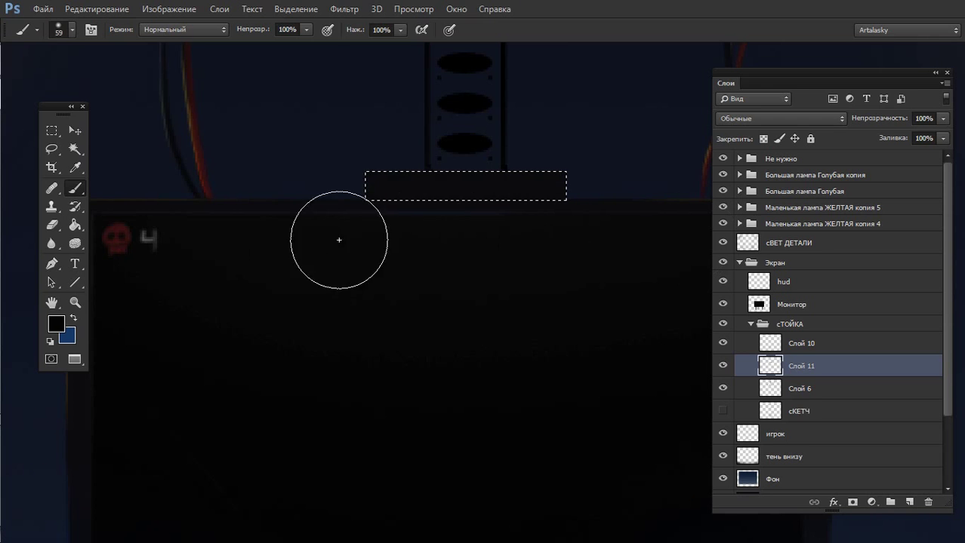
{"action": "key", "text": "ctrl+d"}
{"action": "left_click_drag", "start_coordinate": [475, 180], "coordinate": [425, 254]}
{"action": "right_click", "coordinate": [425, 254]}
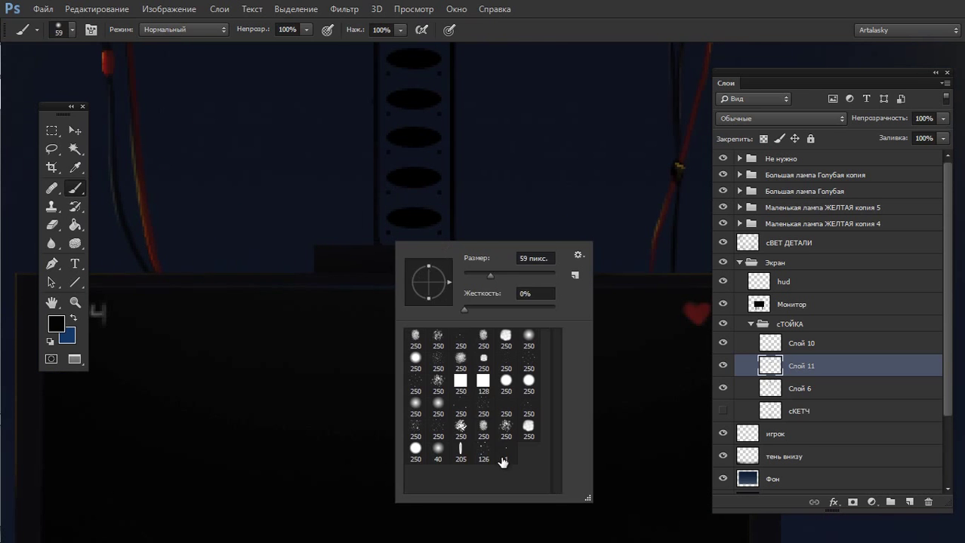
{"action": "left_click", "coordinate": [409, 334]}
{"action": "key", "text": "Return"}
{"action": "left_click", "coordinate": [24, 145], "text": "alt"}
{"action": "left_click_drag", "start_coordinate": [628, 366], "coordinate": [409, 283]}
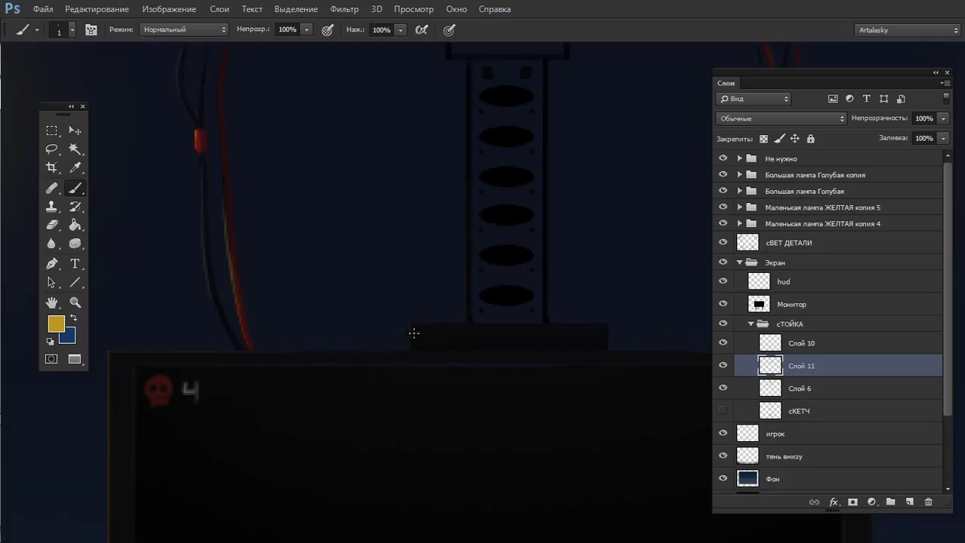
Reselect the base block area and pan across it
{"action": "key", "text": "m"}
{"action": "key", "text": "ctrl+shift+d"}
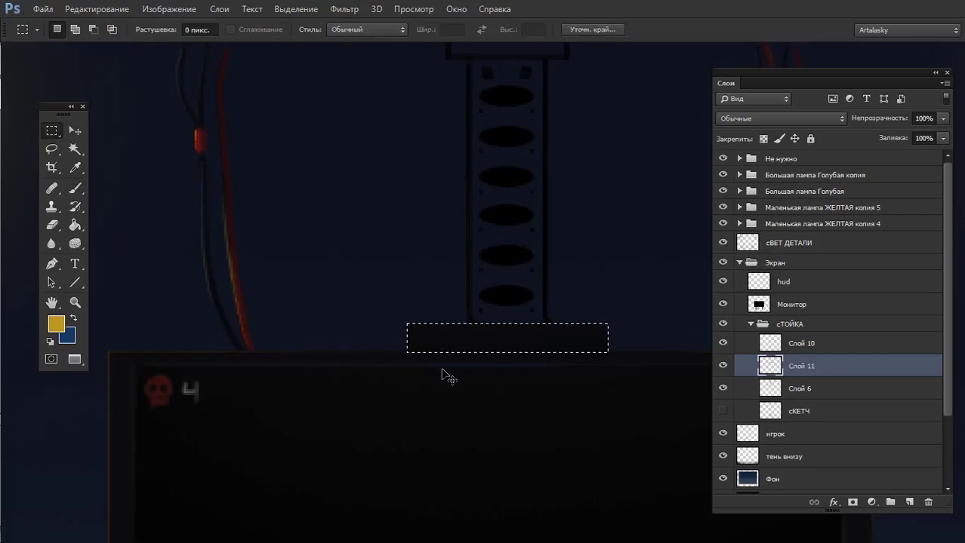
{"action": "scroll", "coordinate": [423, 343], "scroll_direction": "up", "scroll_amount": 1}
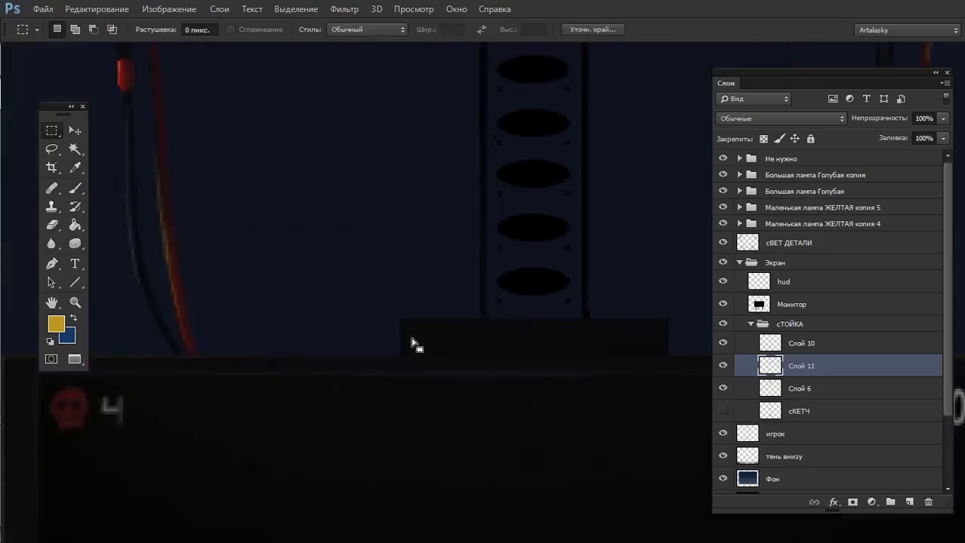
{"action": "key", "text": "b"}
{"action": "left_click_drag", "start_coordinate": [660, 336], "coordinate": [549, 301]}
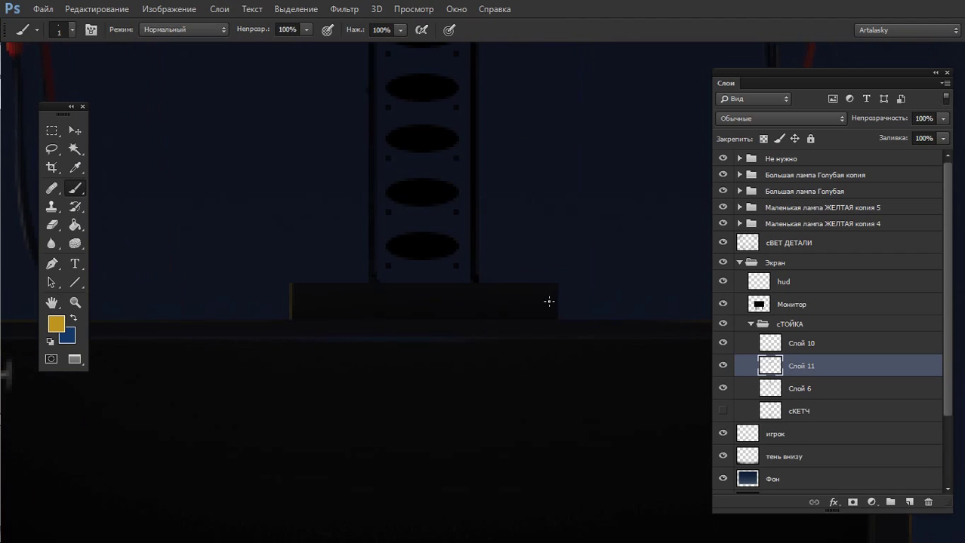
{"action": "scroll", "coordinate": [484, 327], "scroll_direction": "down", "scroll_amount": 2}
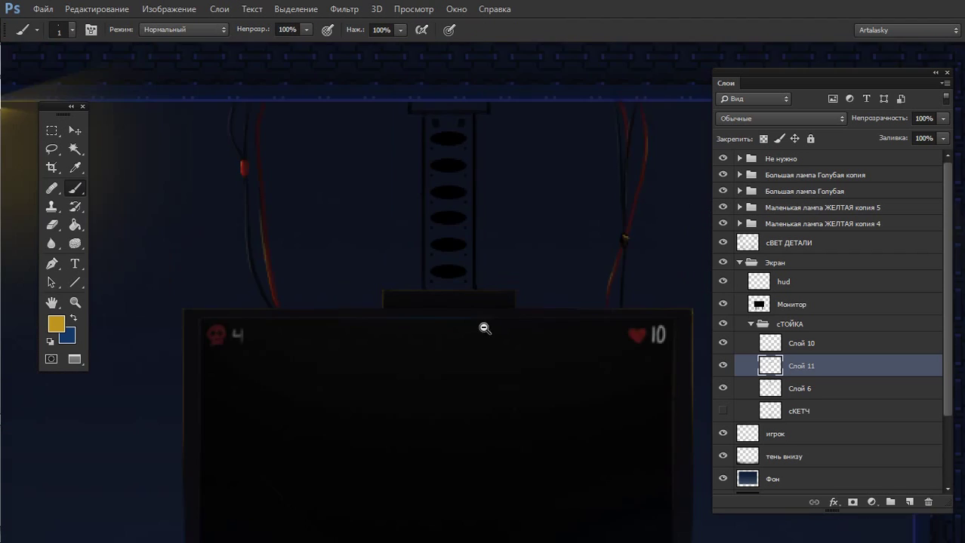
{"action": "scroll", "coordinate": [484, 349], "scroll_direction": "down", "scroll_amount": 2}
{"action": "scroll", "coordinate": [486, 325], "scroll_direction": "up", "scroll_amount": 3}
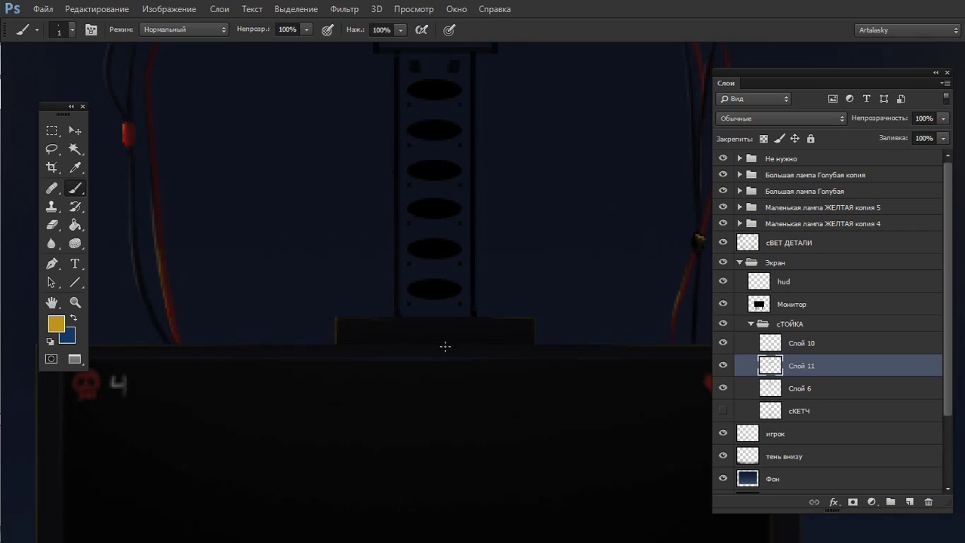
Mark a strip at the pillar top, then sample a dark colour with a 59 px brush
{"action": "key", "text": "m"}
{"action": "scroll", "coordinate": [438, 280], "scroll_direction": "up", "scroll_amount": 2}
{"action": "left_click_drag", "start_coordinate": [374, 112], "coordinate": [497, 129]}
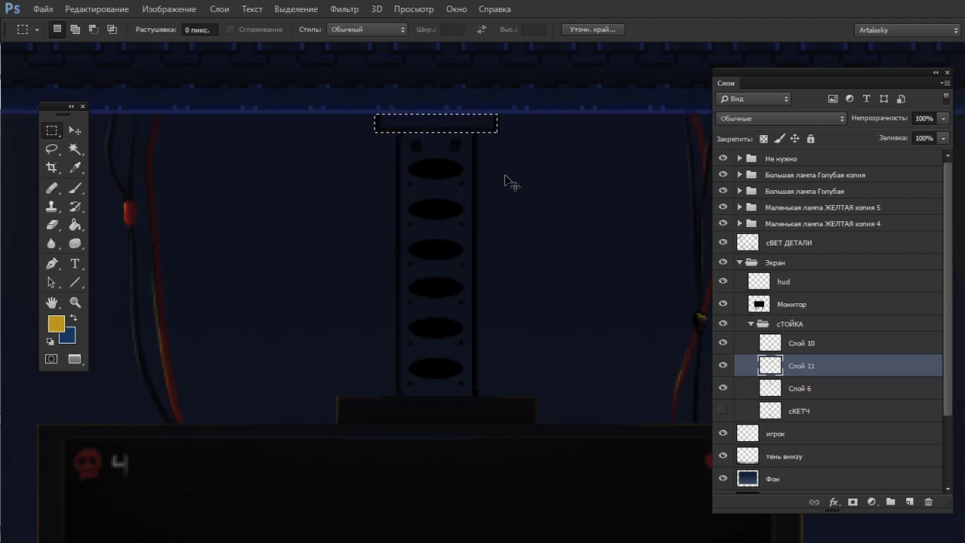
{"action": "key", "text": "ctrl+d"}
{"action": "key", "text": "b"}
{"action": "key", "text": "x"}
{"action": "left_click", "coordinate": [384, 403], "text": "alt"}
{"action": "right_click", "coordinate": [421, 164]}
{"action": "left_click_drag", "start_coordinate": [453, 194], "coordinate": [472, 194]}
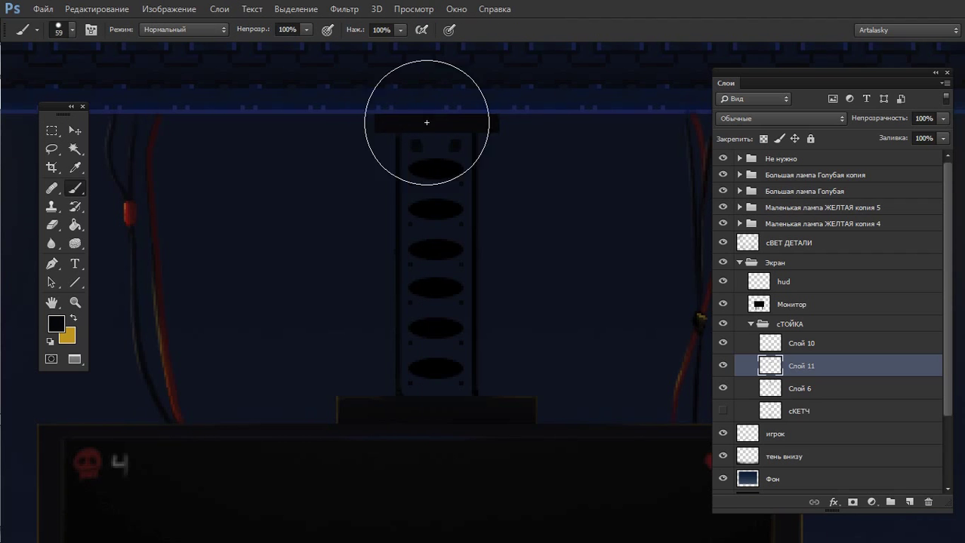
Reset colours to black and white, set a 26 px brush, and select the pillar column
{"action": "key", "text": "d"}
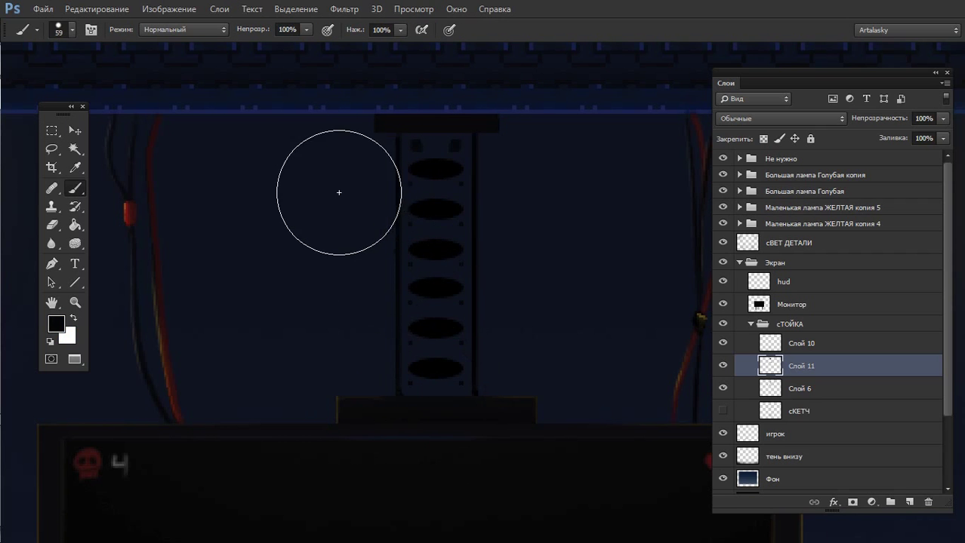
{"action": "right_click", "coordinate": [498, 173]}
{"action": "left_click_drag", "start_coordinate": [528, 189], "coordinate": [509, 188]}
{"action": "key", "text": "Return"}
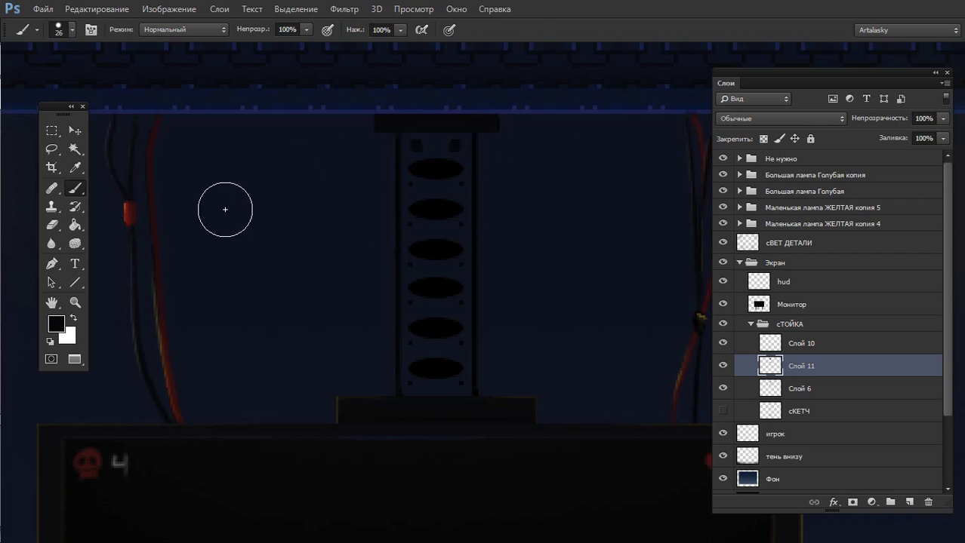
{"action": "key", "text": "m"}
{"action": "left_click_drag", "start_coordinate": [396, 132], "coordinate": [477, 391]}
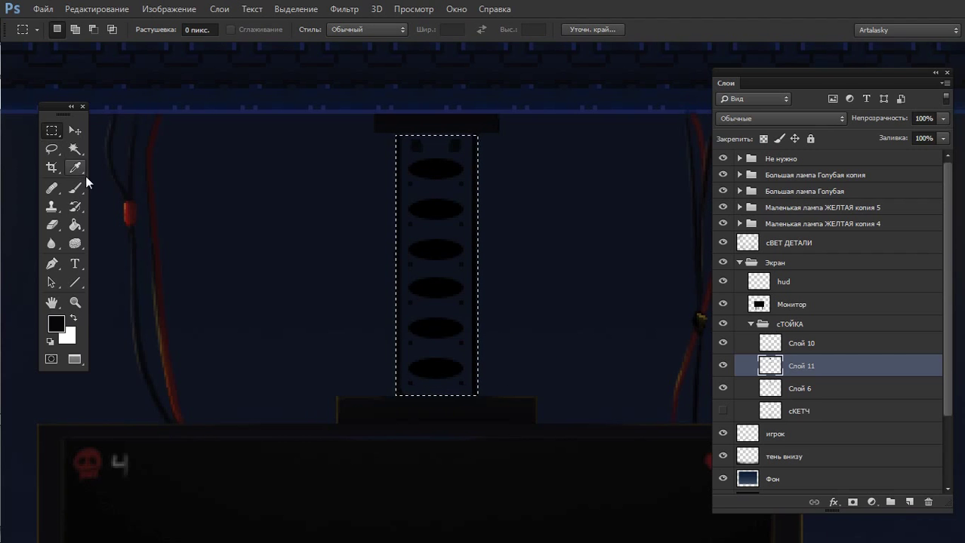
On Слой 6, Magic Wand-select the pillar body and its five oval holes
{"action": "left_click", "coordinate": [800, 388]}
{"action": "key", "text": "w"}
{"action": "key", "text": "ctrl+d"}
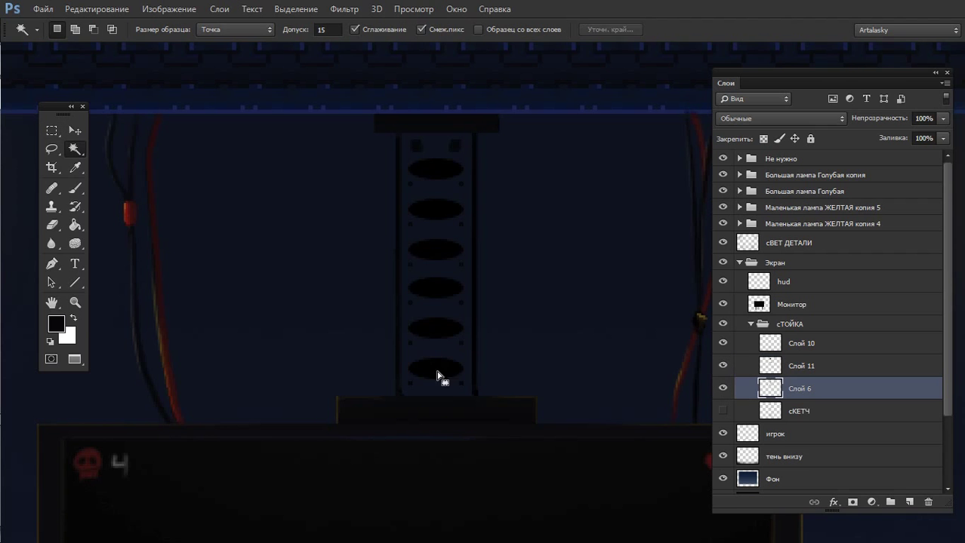
{"action": "left_click", "coordinate": [445, 211], "text": "shift"}
{"action": "left_click", "coordinate": [438, 250], "text": "shift"}
{"action": "left_click", "coordinate": [437, 288], "text": "shift"}
{"action": "left_click", "coordinate": [440, 328], "text": "shift"}
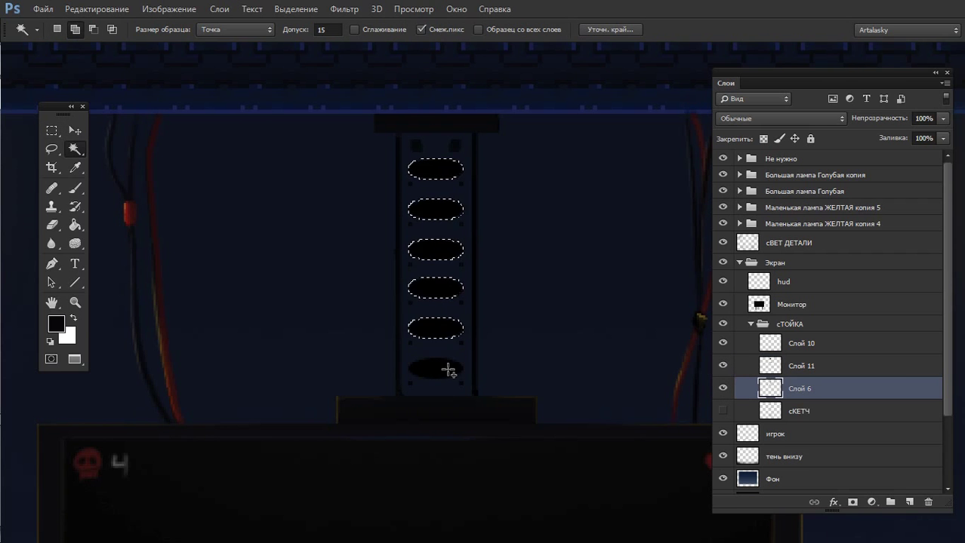
{"action": "left_click", "coordinate": [448, 369], "text": "shift"}
{"action": "scroll", "coordinate": [447, 370], "scroll_direction": "up", "scroll_amount": 1}
{"action": "left_click", "coordinate": [423, 405]}
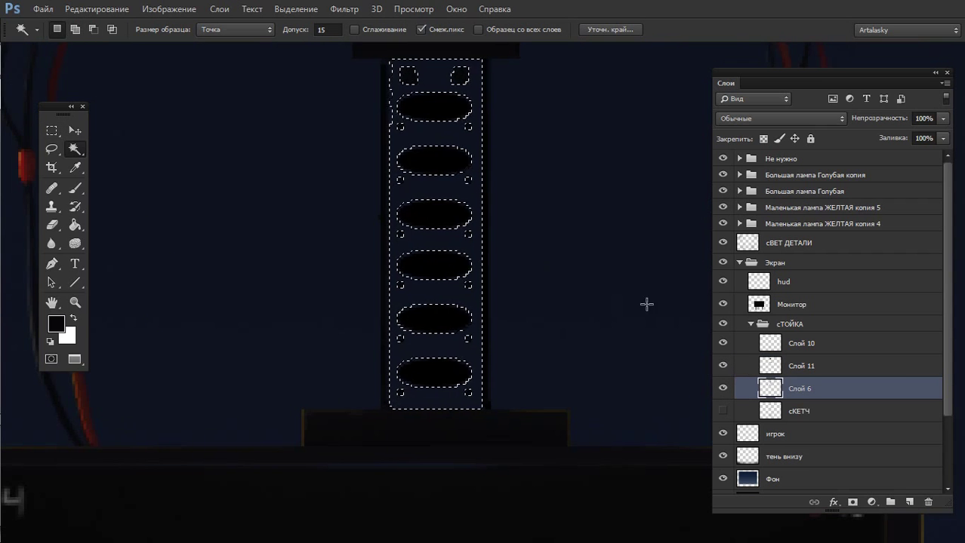
On Слой 11, paint dark shading inside the selection with a 56 px soft black brush, then deselect
{"action": "left_click", "coordinate": [743, 366]}
{"action": "key", "text": "b"}
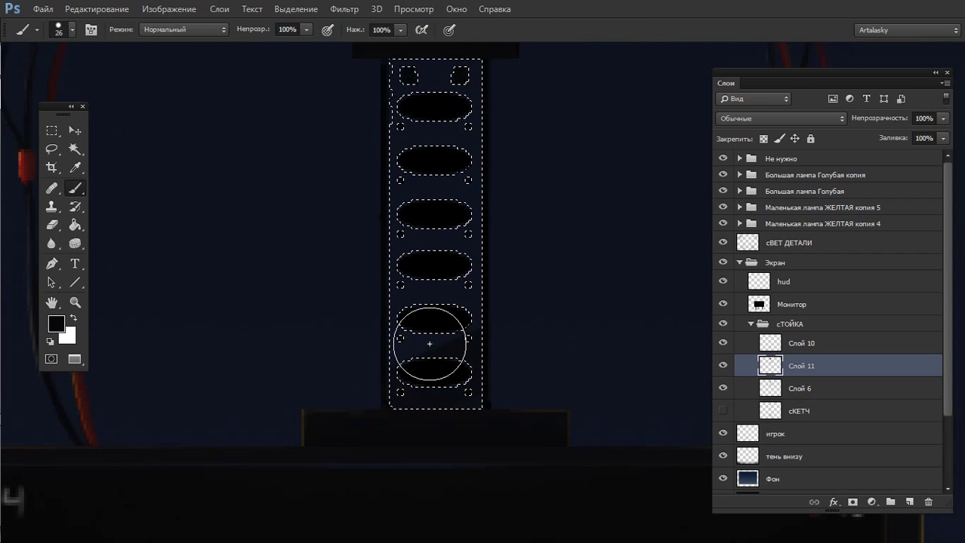
{"action": "left_click", "coordinate": [464, 87]}
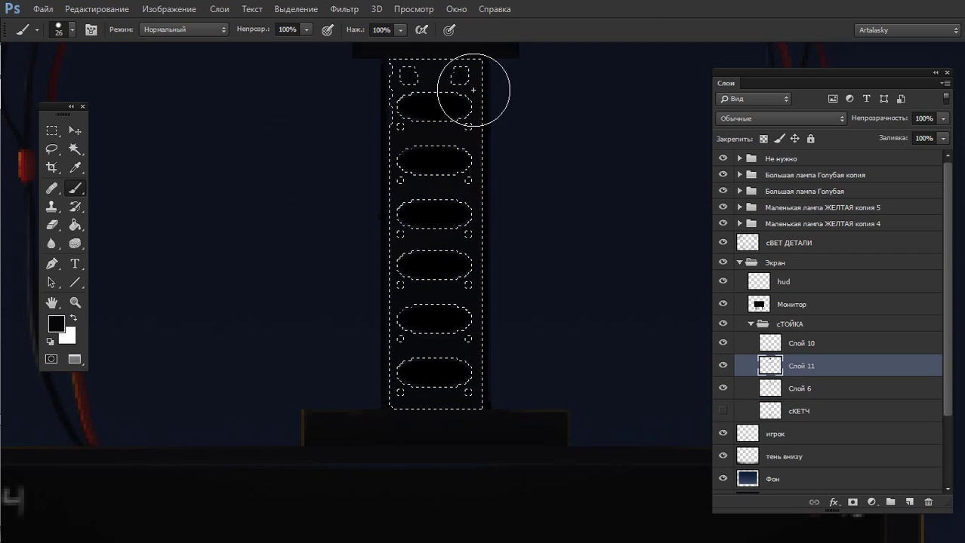
{"action": "right_click", "coordinate": [248, 283]}
{"action": "left_click_drag", "start_coordinate": [275, 311], "coordinate": [298, 311]}
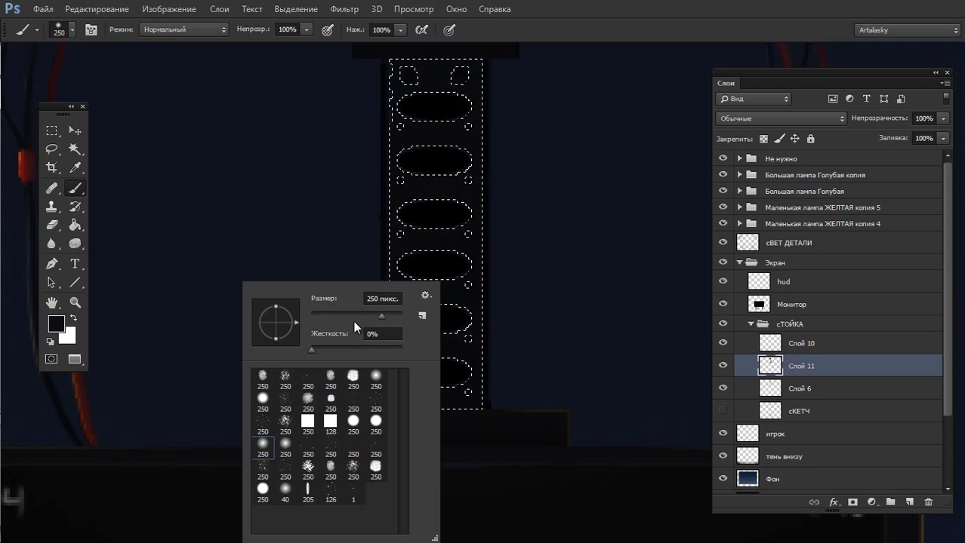
{"action": "key", "text": "Return"}
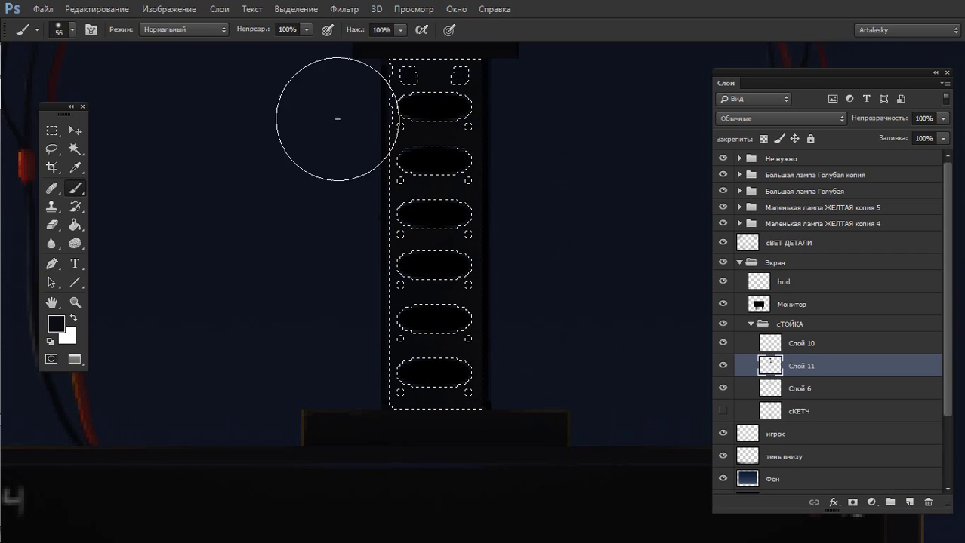
{"action": "key", "text": "ctrl+d"}
{"action": "key", "text": "ctrl+z"}
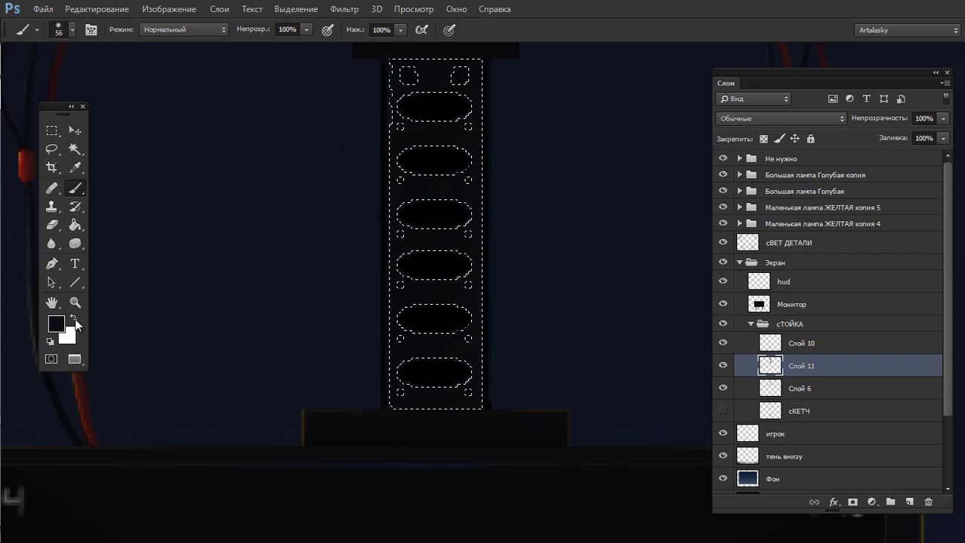
{"action": "left_click", "coordinate": [56, 323]}
{"action": "key", "text": "Escape"}
{"action": "key", "text": "ctrl+d"}
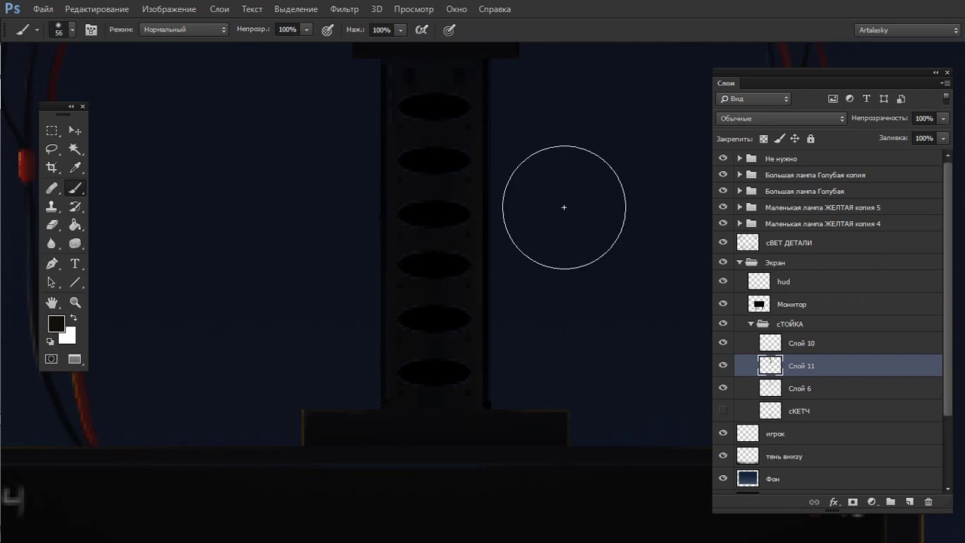
{"action": "right_click", "coordinate": [561, 206]}
Switch to a 1 px brush and pick a gold foreground colour
{"action": "left_click", "coordinate": [663, 368]}
{"action": "key", "text": "Escape"}
{"action": "scroll", "coordinate": [387, 221], "scroll_direction": "up", "scroll_amount": 2}
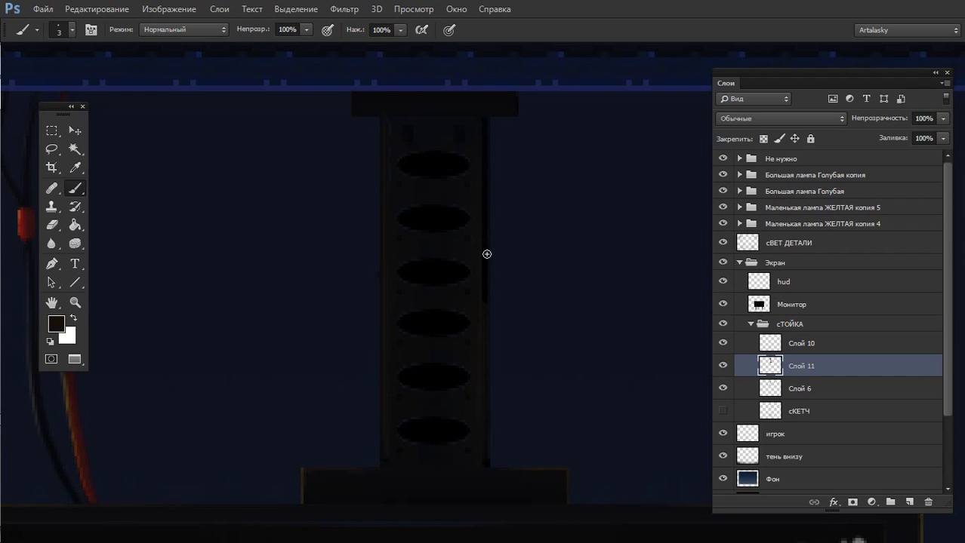
{"action": "key", "text": "x"}
{"action": "left_click", "coordinate": [396, 204], "text": "alt"}
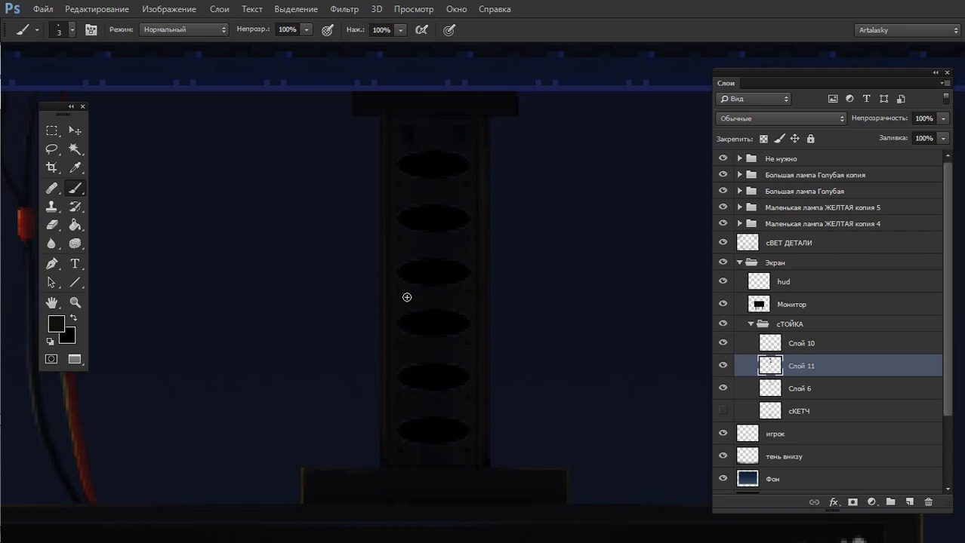
{"action": "left_click_drag", "start_coordinate": [214, 295], "coordinate": [163, 280]}
{"action": "left_click", "coordinate": [549, 306], "text": "alt"}
{"action": "left_click_drag", "start_coordinate": [549, 306], "coordinate": [412, 297]}
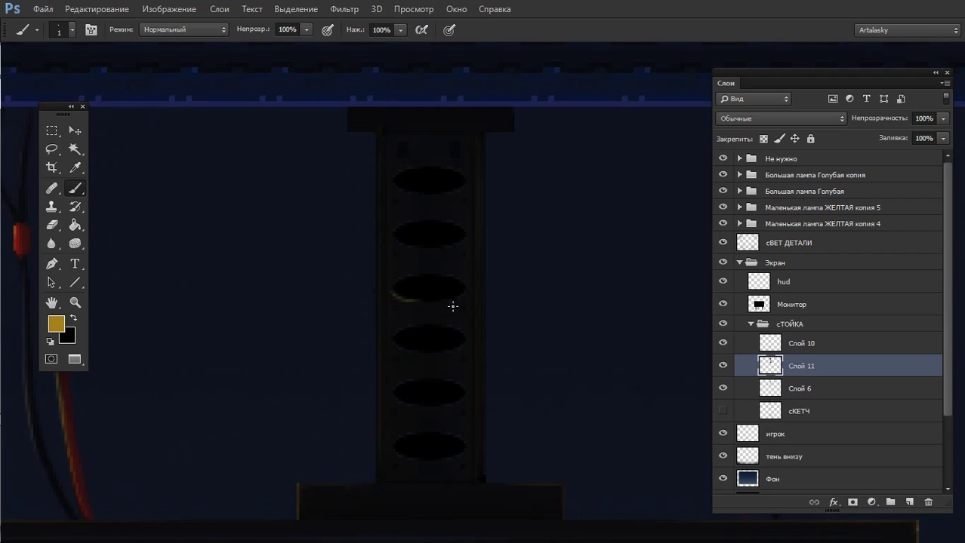
Paint thin gold highlights along each oval hole's lower edge, undoing one overlong stroke
{"action": "left_click_drag", "start_coordinate": [413, 300], "coordinate": [455, 299]}
{"action": "key", "text": "ctrl+z"}
{"action": "left_click_drag", "start_coordinate": [400, 352], "coordinate": [457, 350]}
{"action": "left_click_drag", "start_coordinate": [394, 397], "coordinate": [459, 402]}
{"action": "left_click_drag", "start_coordinate": [402, 443], "coordinate": [456, 454]}
{"action": "left_click_drag", "start_coordinate": [390, 239], "coordinate": [462, 241]}
{"action": "left_click_drag", "start_coordinate": [393, 185], "coordinate": [446, 194]}
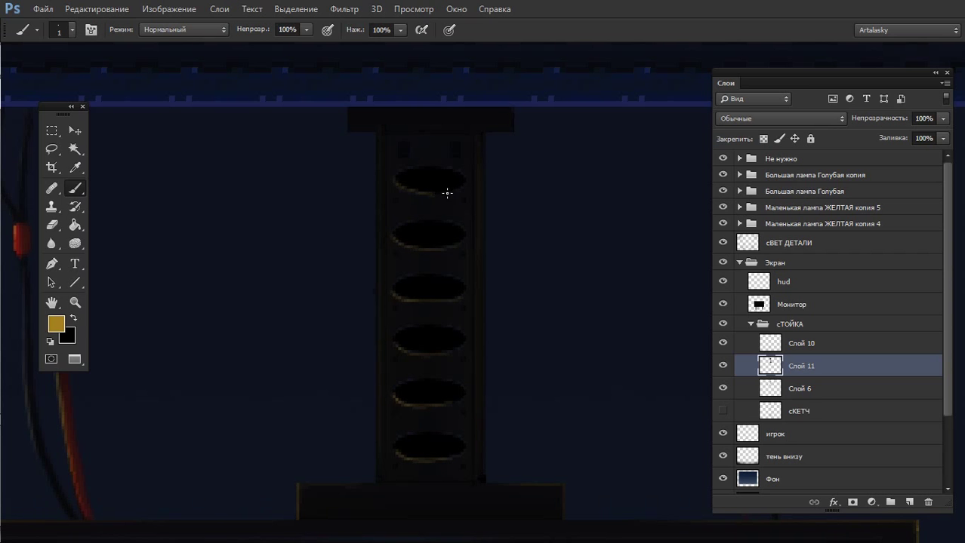
{"action": "scroll", "coordinate": [530, 291], "scroll_direction": "down", "scroll_amount": 3}
{"action": "left_click_drag", "start_coordinate": [605, 398], "coordinate": [551, 307]}
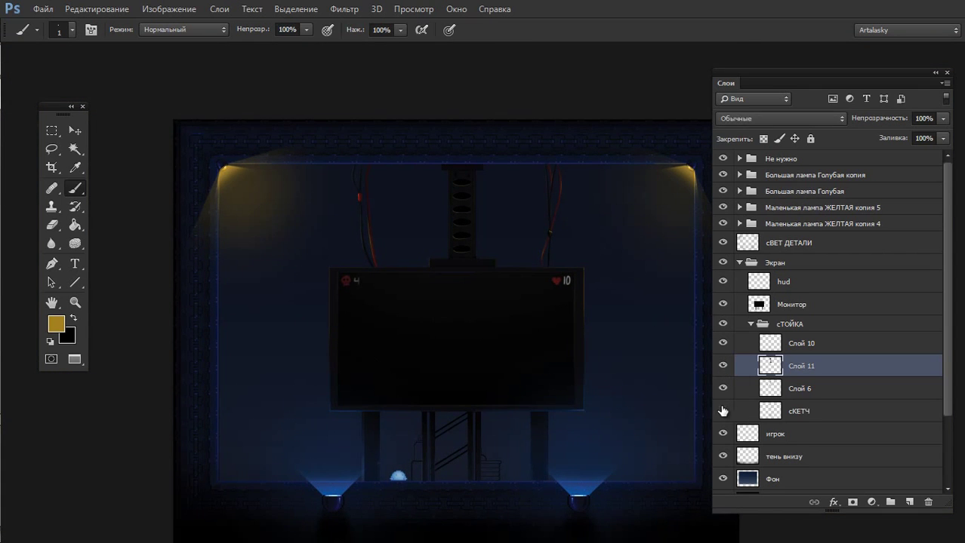
Paint a vertical gold highlight down the pillar's right edge
{"action": "left_click", "coordinate": [491, 271]}
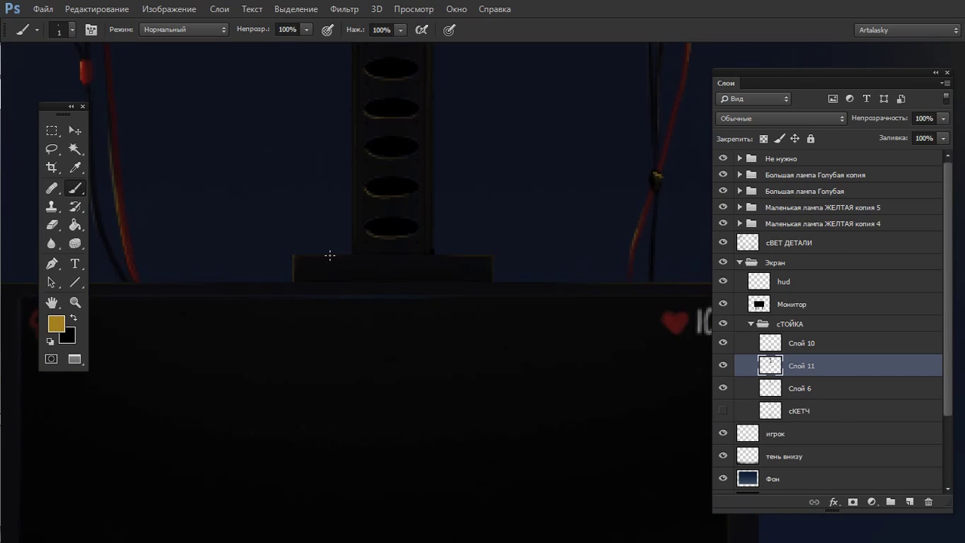
{"action": "scroll", "coordinate": [495, 221], "scroll_direction": "down", "scroll_amount": 1}
{"action": "scroll", "coordinate": [394, 113], "scroll_direction": "up", "scroll_amount": 1}
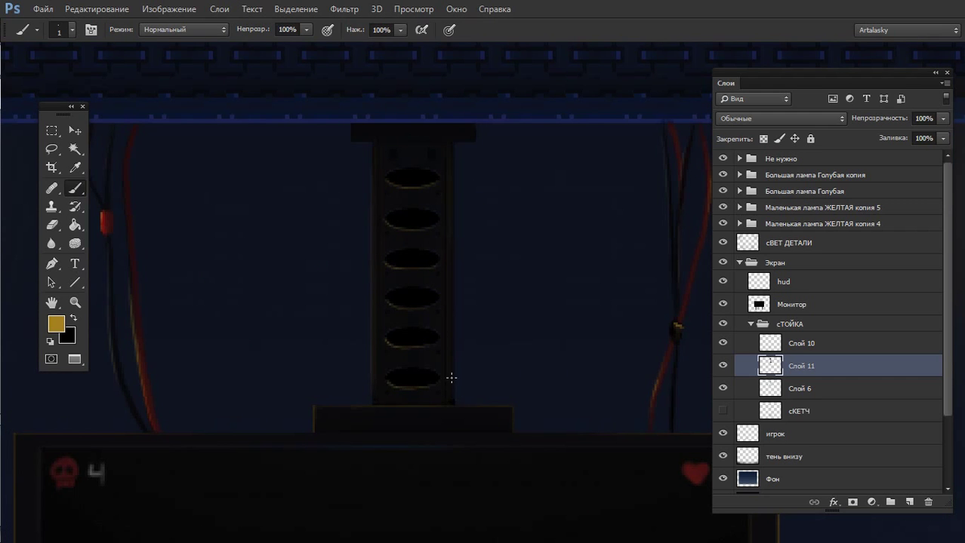
{"action": "left_click_drag", "start_coordinate": [451, 378], "coordinate": [450, 150]}
{"action": "scroll", "coordinate": [463, 394], "scroll_direction": "down", "scroll_amount": 2}
{"action": "scroll", "coordinate": [468, 302], "scroll_direction": "down", "scroll_amount": 1}
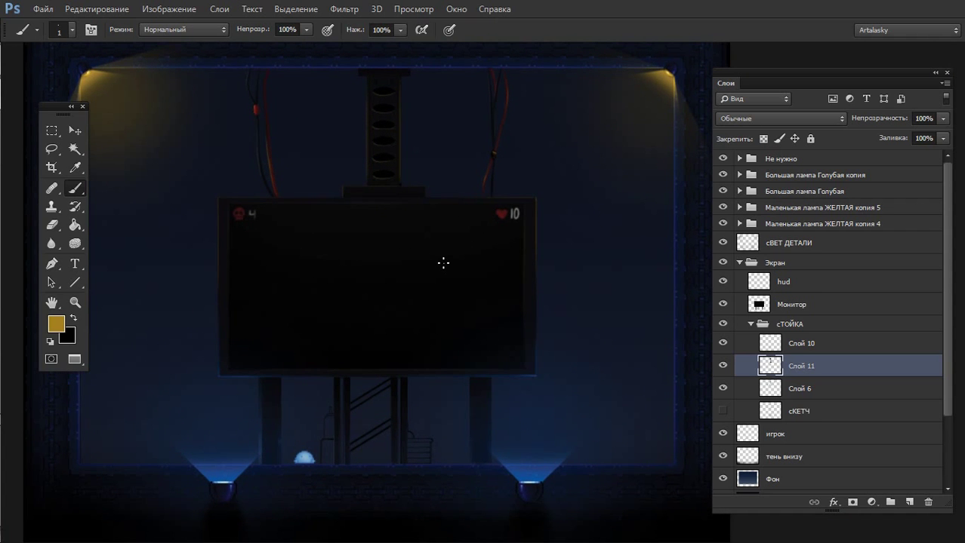
Compare layer visibility, hide the Слой 10 cross-braces and move that layer below Слой 6
{"action": "left_click", "coordinate": [722, 365]}
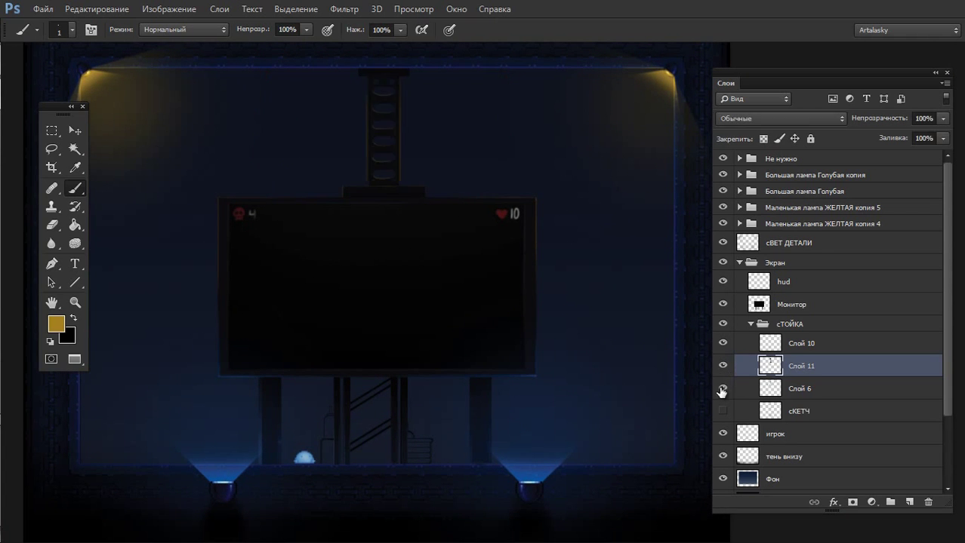
{"action": "left_click", "coordinate": [723, 388]}
{"action": "left_click", "coordinate": [722, 388]}
{"action": "left_click", "coordinate": [722, 345]}
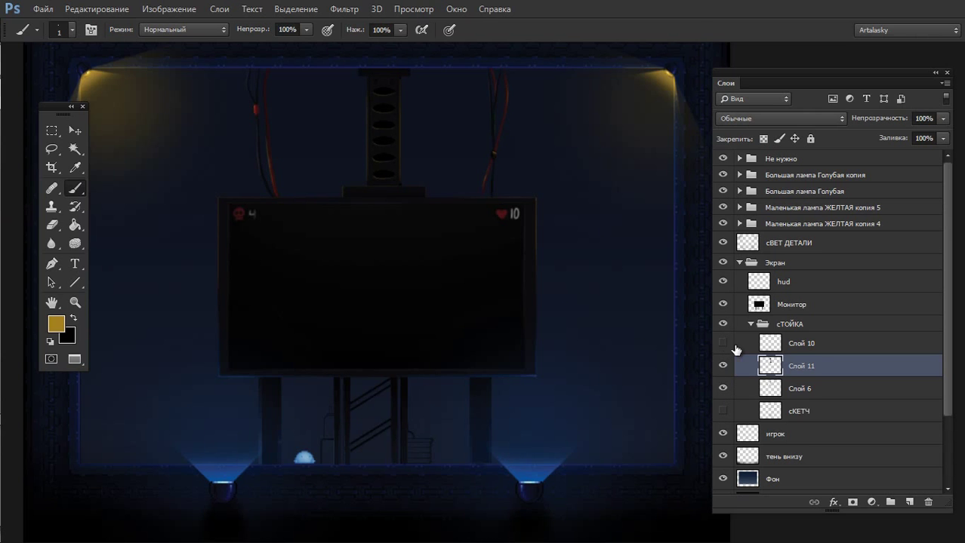
{"action": "left_click", "coordinate": [723, 344]}
{"action": "left_click_drag", "start_coordinate": [762, 345], "coordinate": [763, 398]}
Move Слой 11 and Слой 6 above the СТОЙКА group, hide that group, and select Слой 6
{"action": "left_click", "coordinate": [762, 344]}
{"action": "left_click", "coordinate": [763, 367], "text": "shift"}
{"action": "left_click_drag", "start_coordinate": [762, 338], "coordinate": [774, 315]}
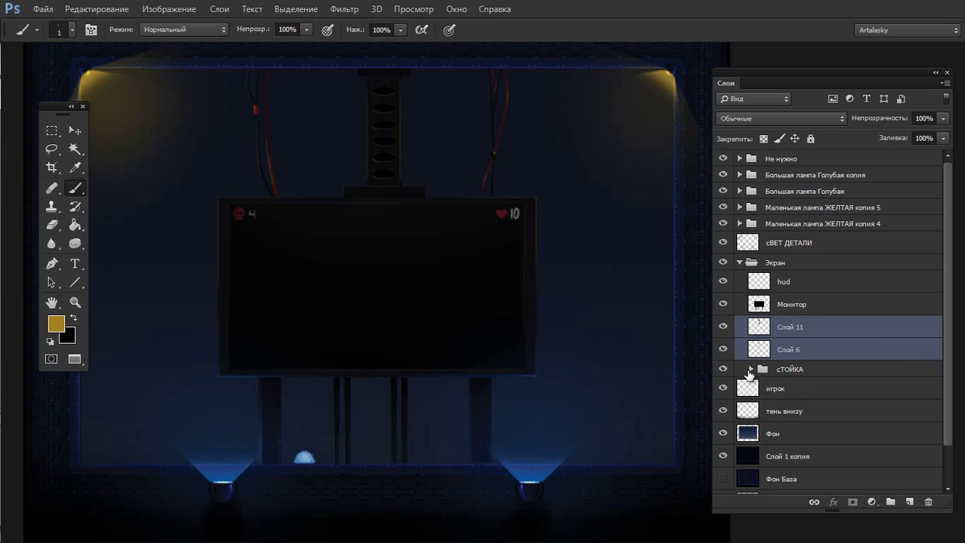
{"action": "left_click", "coordinate": [723, 282]}
{"action": "left_click", "coordinate": [722, 304]}
{"action": "left_click", "coordinate": [722, 304]}
{"action": "left_click", "coordinate": [722, 327]}
{"action": "left_click", "coordinate": [723, 349]}
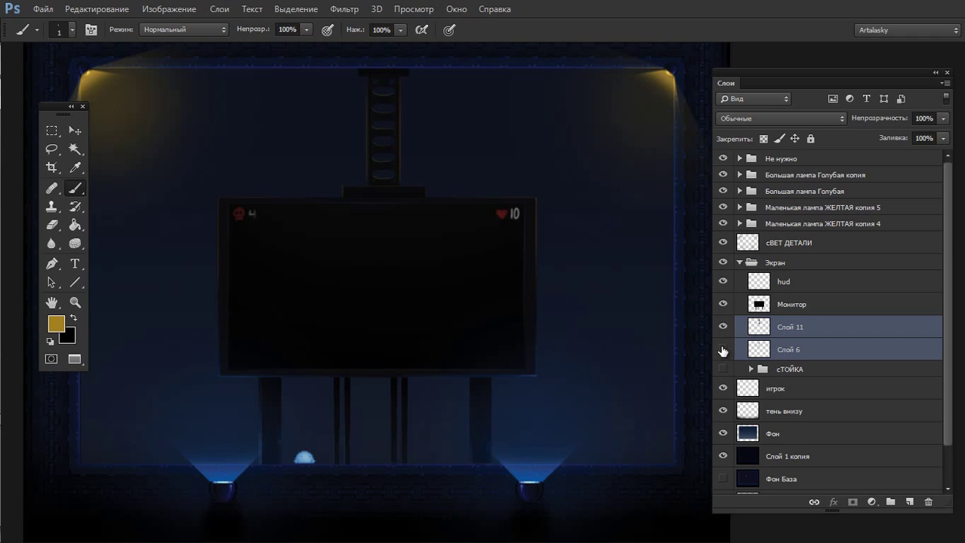
{"action": "left_click", "coordinate": [722, 350]}
Apply a Color Balance shift toward blue to the wire layer Слой 6
{"action": "key", "text": "m"}
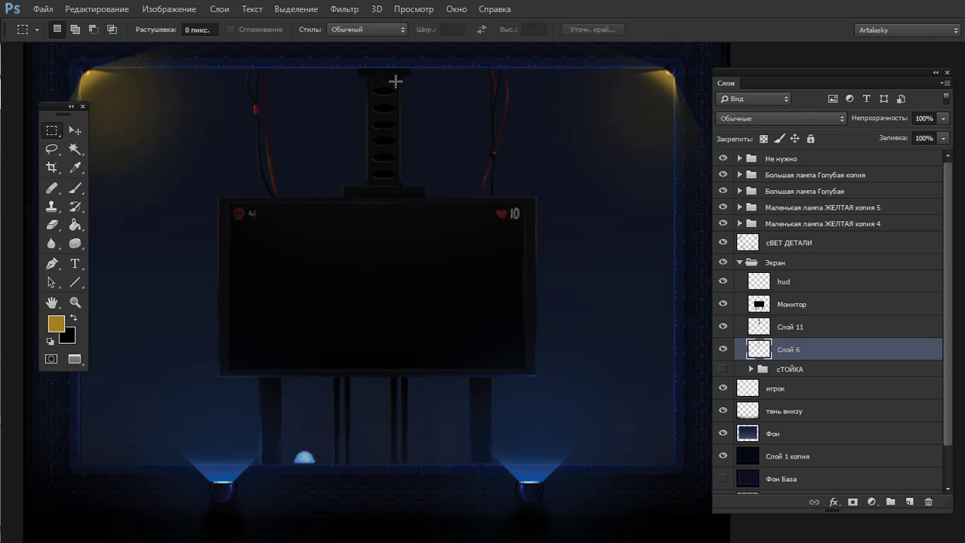
{"action": "left_click_drag", "start_coordinate": [405, 74], "coordinate": [354, 195]}
{"action": "left_click", "coordinate": [420, 250]}
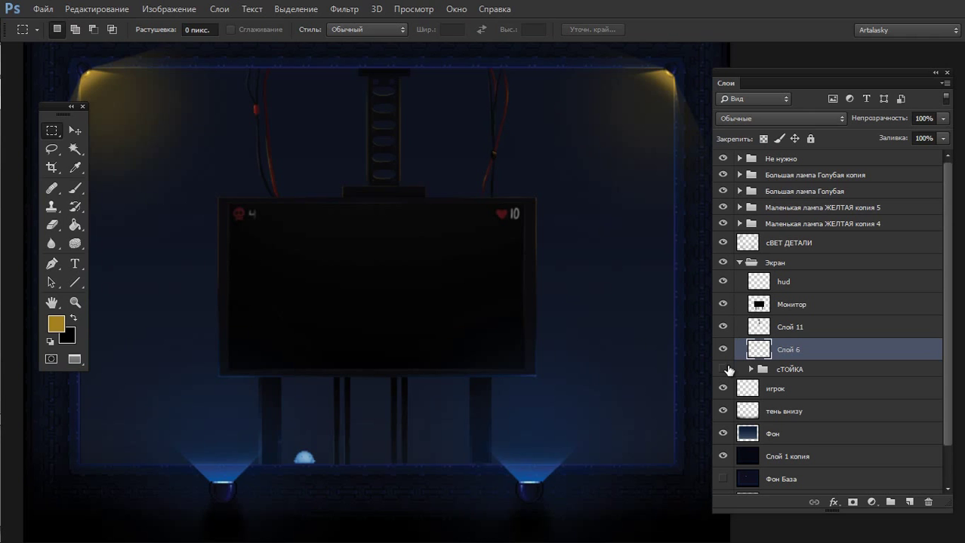
{"action": "left_click", "coordinate": [723, 350]}
{"action": "key", "text": "ctrl+b"}
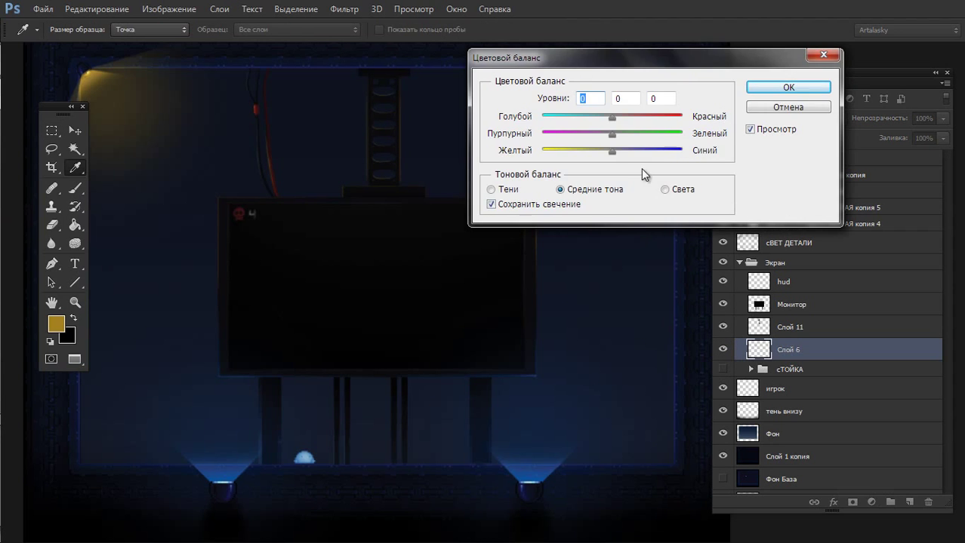
{"action": "left_click_drag", "start_coordinate": [615, 141], "coordinate": [677, 142]}
{"action": "left_click_drag", "start_coordinate": [664, 191], "coordinate": [637, 266]}
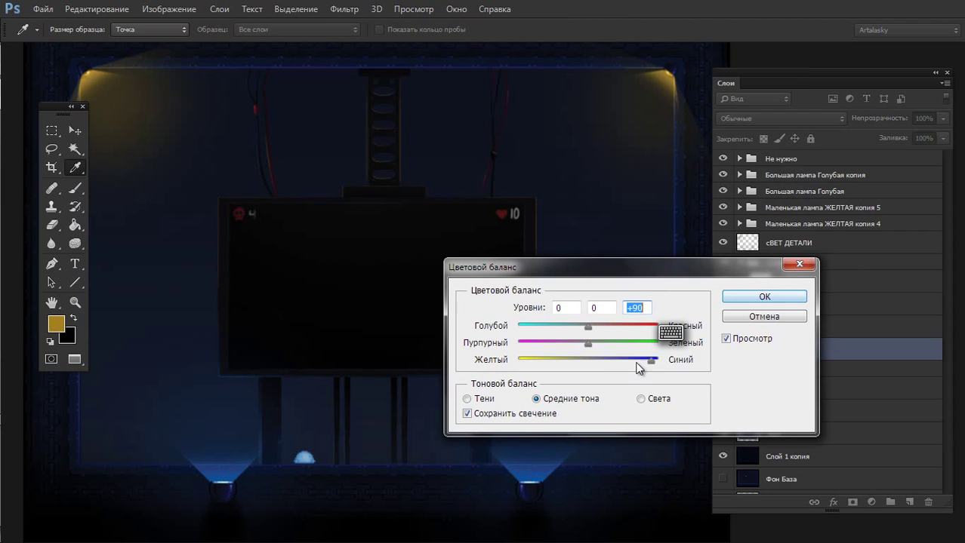
{"action": "left_click", "coordinate": [758, 299]}
Reopen Color Balance and shift the wire colours toward red
{"action": "key", "text": "ctrl+b"}
{"action": "left_click_drag", "start_coordinate": [588, 325], "coordinate": [632, 325]}
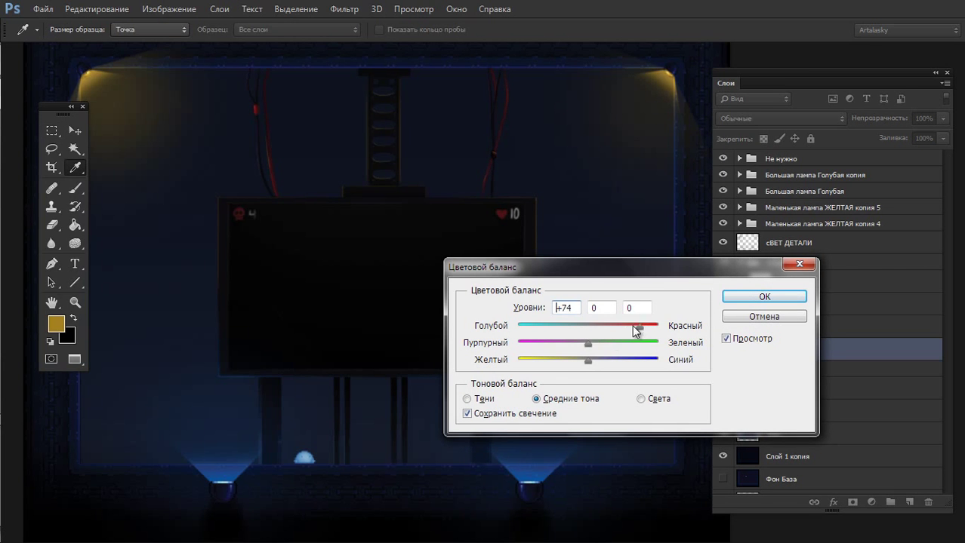
{"action": "mouse_move", "coordinate": [588, 359]}
{"action": "left_mouse_down"}
{"action": "mouse_move", "coordinate": [559, 359]}
{"action": "mouse_move", "coordinate": [620, 360]}
{"action": "left_mouse_up"}
{"action": "left_click_drag", "start_coordinate": [588, 343], "coordinate": [631, 342]}
Apply the red colour balance and lower the wire layer Слой 6's fill to 50%
{"action": "left_click", "coordinate": [746, 317]}
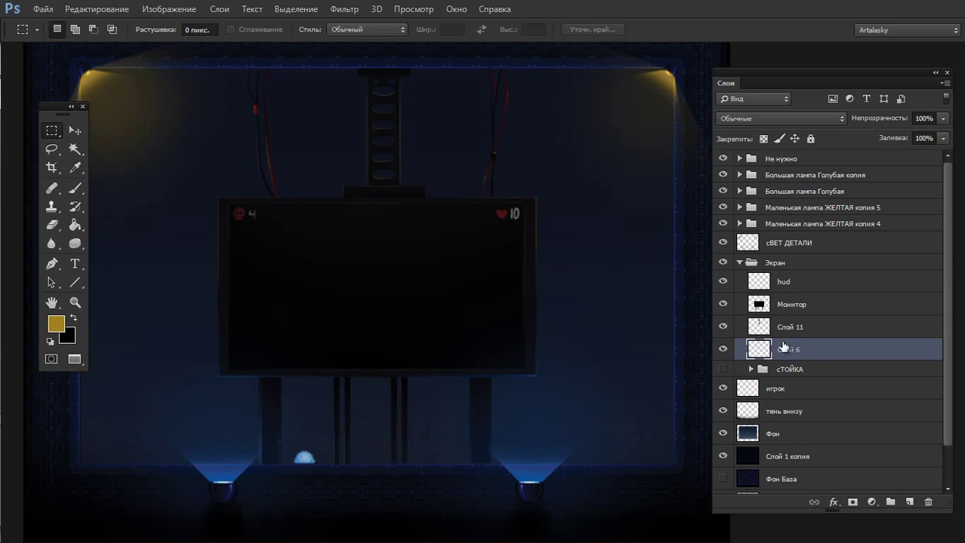
{"action": "left_click", "coordinate": [942, 139]}
{"action": "mouse_move", "coordinate": [943, 141]}
{"action": "left_mouse_down"}
{"action": "mouse_move", "coordinate": [914, 151]}
{"action": "mouse_move", "coordinate": [929, 153]}
{"action": "left_mouse_up"}
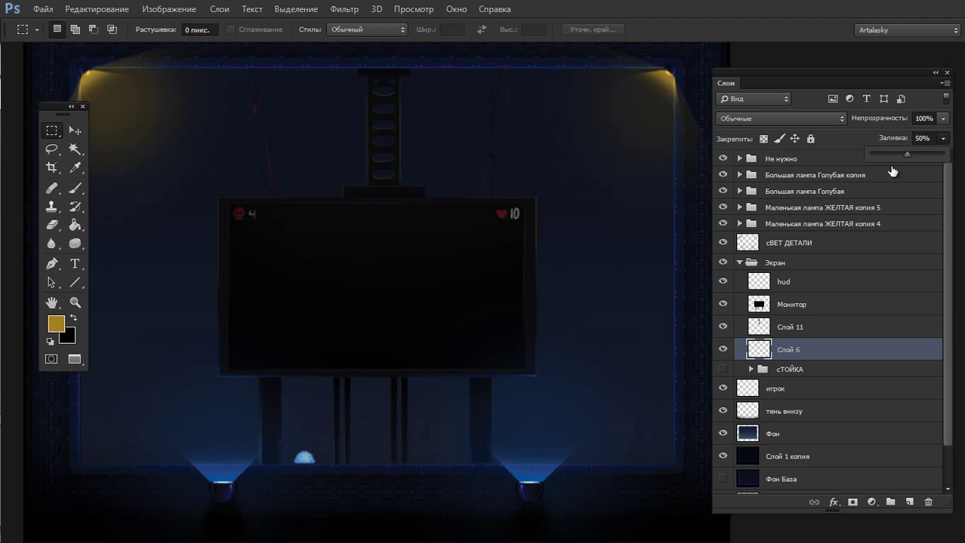
{"action": "left_click", "coordinate": [760, 330]}
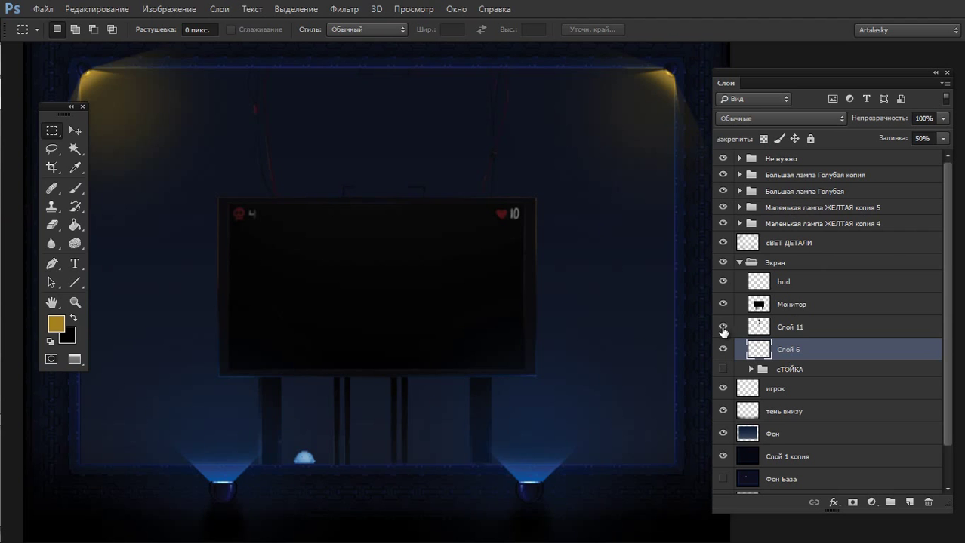
{"action": "left_click", "coordinate": [722, 326]}
{"action": "key", "text": "e"}
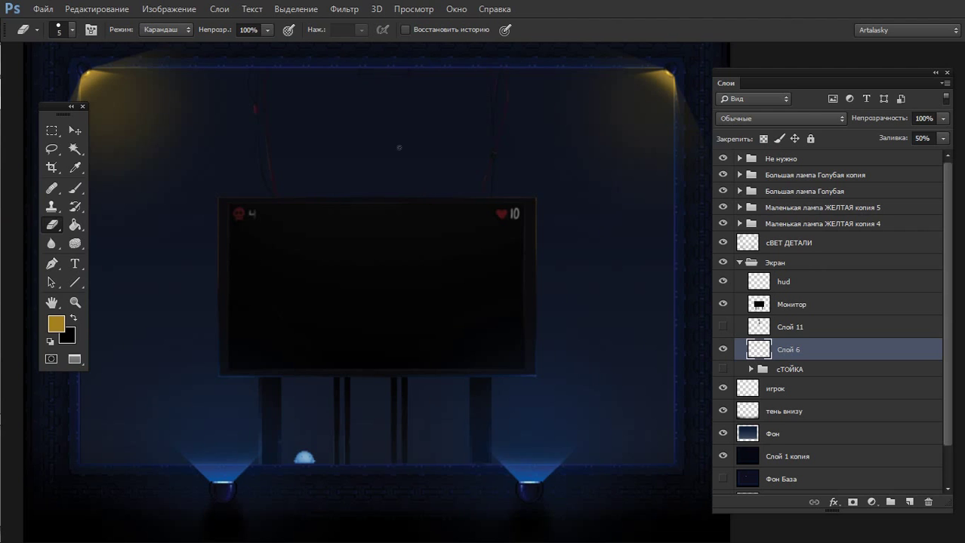
{"action": "left_click", "coordinate": [722, 327]}
Set Слой 11's fill to 48%, toggling its visibility to compare
{"action": "left_click", "coordinate": [790, 327]}
{"action": "left_click", "coordinate": [942, 138]}
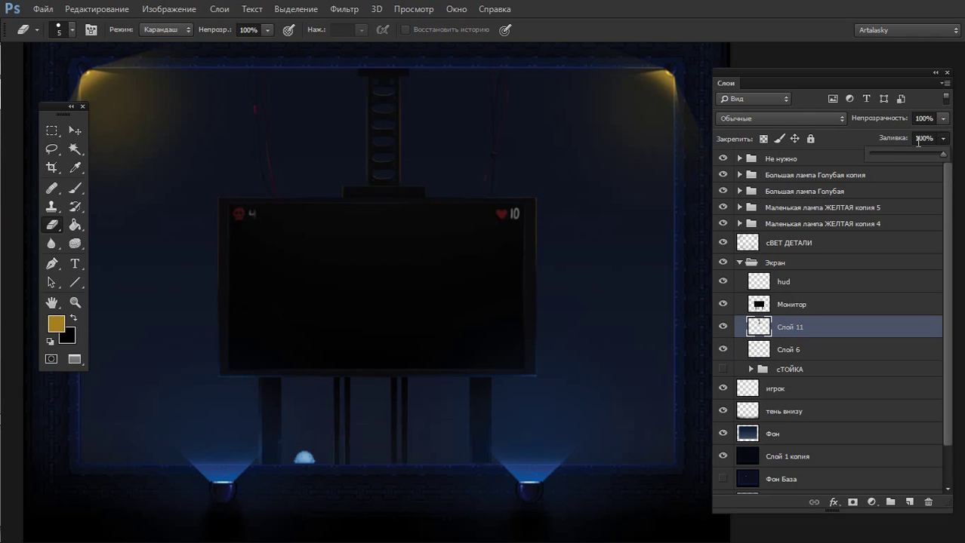
{"action": "left_click_drag", "start_coordinate": [907, 153], "coordinate": [911, 156]}
{"action": "left_click", "coordinate": [722, 326]}
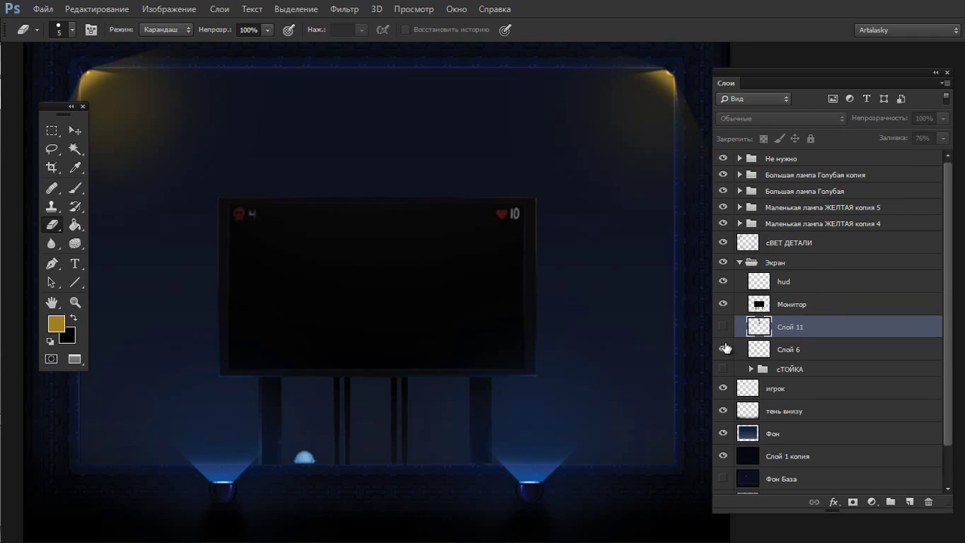
{"action": "left_click", "coordinate": [723, 327]}
{"action": "left_click", "coordinate": [942, 138]}
{"action": "mouse_move", "coordinate": [930, 154]}
{"action": "left_mouse_down"}
{"action": "mouse_move", "coordinate": [881, 156]}
{"action": "mouse_move", "coordinate": [913, 157]}
{"action": "left_mouse_up"}
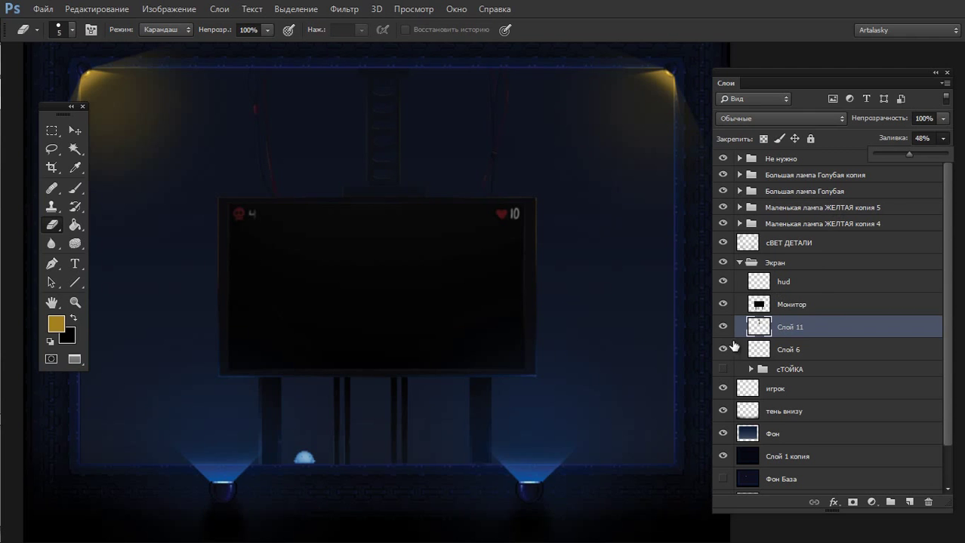
{"action": "left_click_drag", "start_coordinate": [722, 350], "coordinate": [723, 327]}
Rename Слой 11 to ДЕРЖАЛКА and Слой 6 to ПРОВОД
{"action": "double_click", "coordinate": [785, 328]}
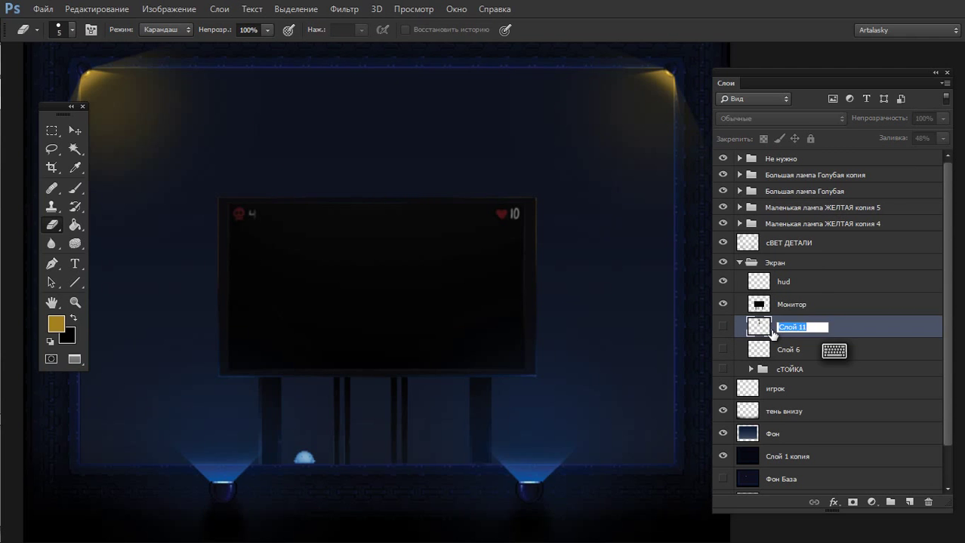
{"action": "type", "text": "ДЕРЖАЛКА"}
{"action": "key", "text": "Return"}
{"action": "double_click", "coordinate": [787, 350]}
{"action": "type", "text": "ПРОВОД"}
{"action": "key", "text": "Return"}
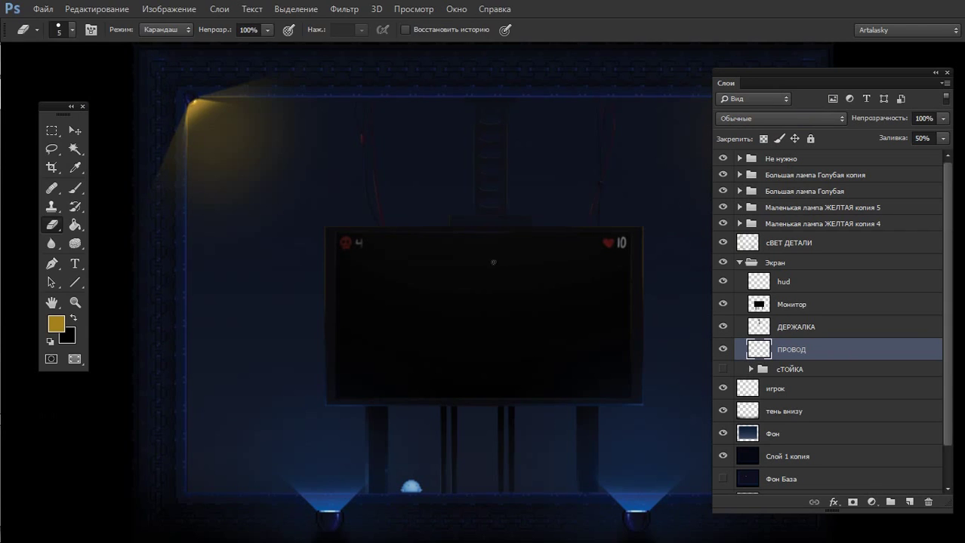
Centre the ДЕРЖАЛКА holder horizontally and move it with the ПРОВОД wire down onto the stand
{"action": "key", "text": "v"}
{"action": "key", "text": "ctrl+a"}
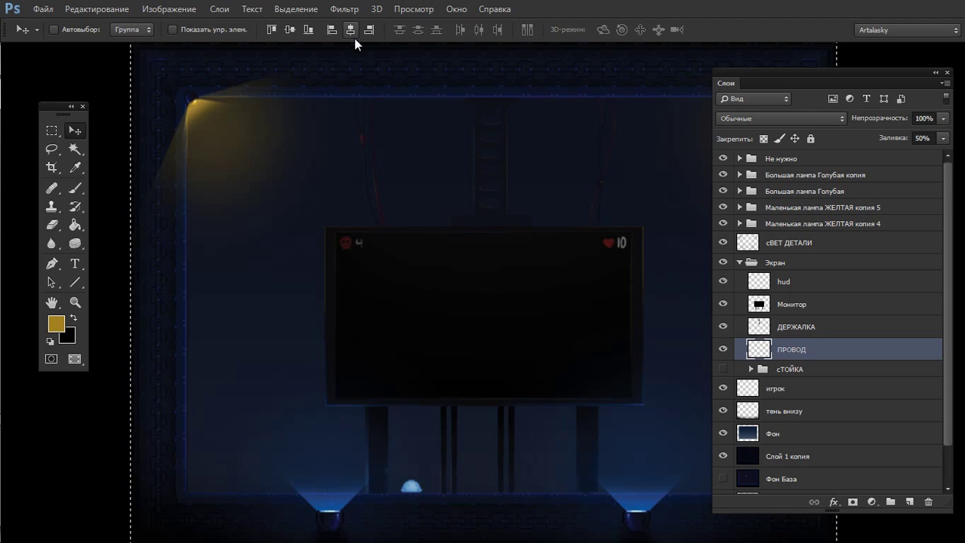
{"action": "left_click", "coordinate": [474, 140], "text": "ctrl"}
{"action": "left_click", "coordinate": [350, 29]}
{"action": "left_click", "coordinate": [791, 349], "text": "shift"}
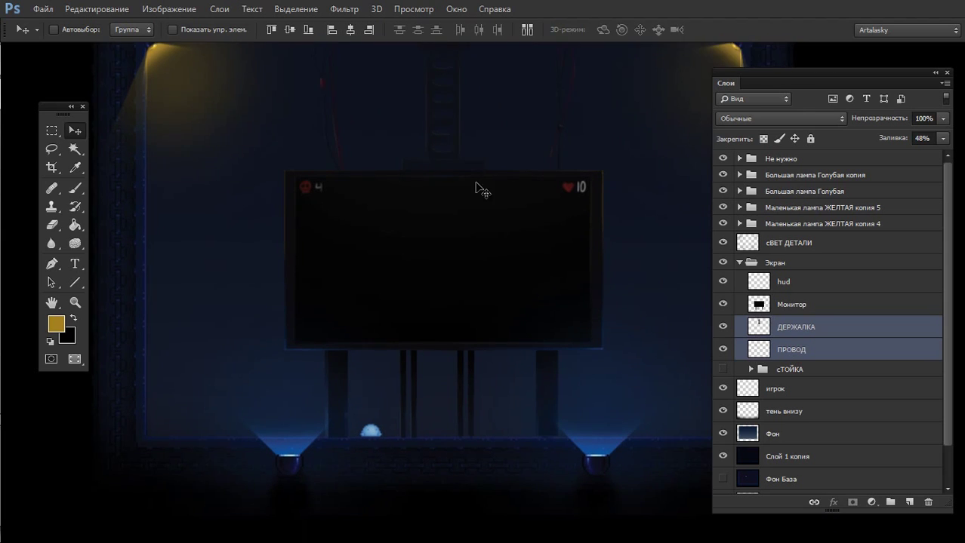
{"action": "left_click_drag", "start_coordinate": [448, 161], "coordinate": [458, 381]}
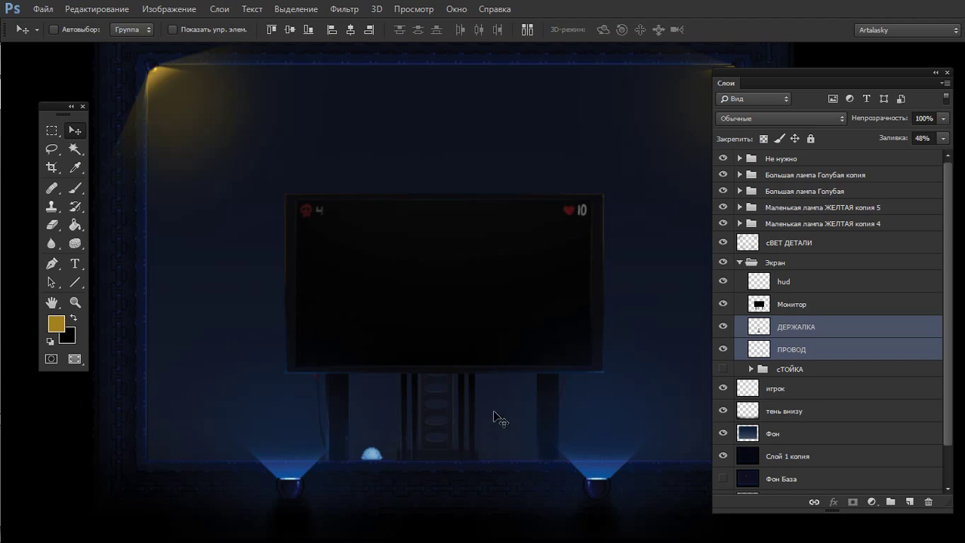
{"action": "left_click", "coordinate": [757, 348]}
{"action": "mouse_move", "coordinate": [403, 388]}
{"action": "left_mouse_down"}
{"action": "mouse_move", "coordinate": [390, 388]}
{"action": "mouse_move", "coordinate": [386, 404]}
{"action": "left_mouse_up"}
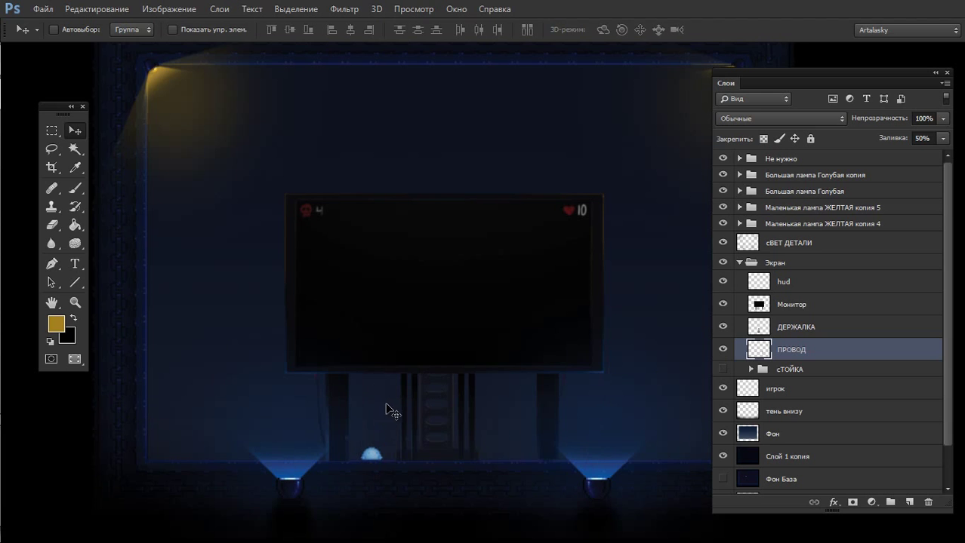
Duplicate ПРОВОД, hide the ПРОВОД копия copy, and nudge the original wire slightly
{"action": "key", "text": "ctrl+j"}
{"action": "left_click", "coordinate": [722, 349]}
{"action": "left_click", "coordinate": [759, 372]}
{"action": "left_click_drag", "start_coordinate": [391, 377], "coordinate": [389, 381]}
{"action": "key", "text": "m"}
{"action": "left_click_drag", "start_coordinate": [641, 238], "coordinate": [409, 536]}
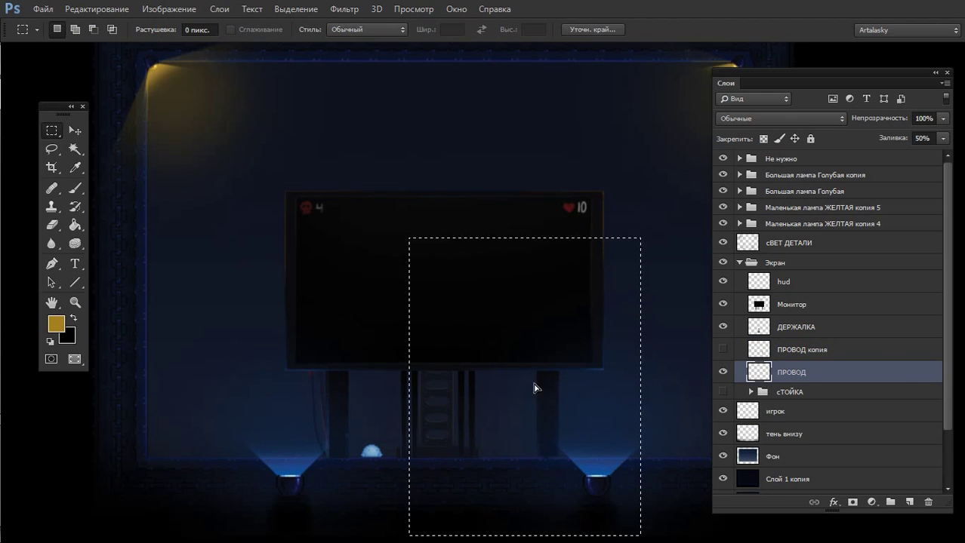
{"action": "left_click_drag", "start_coordinate": [574, 306], "coordinate": [558, 354]}
{"action": "left_click", "coordinate": [607, 409]}
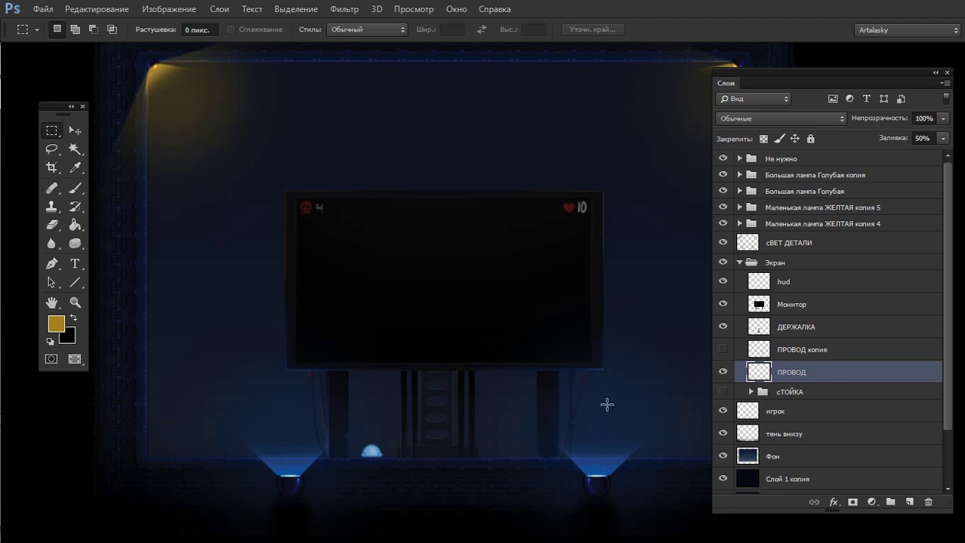
{"action": "key", "text": "ctrl+j"}
{"action": "mouse_move", "coordinate": [449, 404]}
{"action": "left_mouse_down"}
{"action": "mouse_move", "coordinate": [422, 433]}
{"action": "mouse_move", "coordinate": [442, 464]}
{"action": "mouse_move", "coordinate": [505, 355]}
{"action": "left_mouse_up"}
{"action": "key", "text": "ctrl+t"}
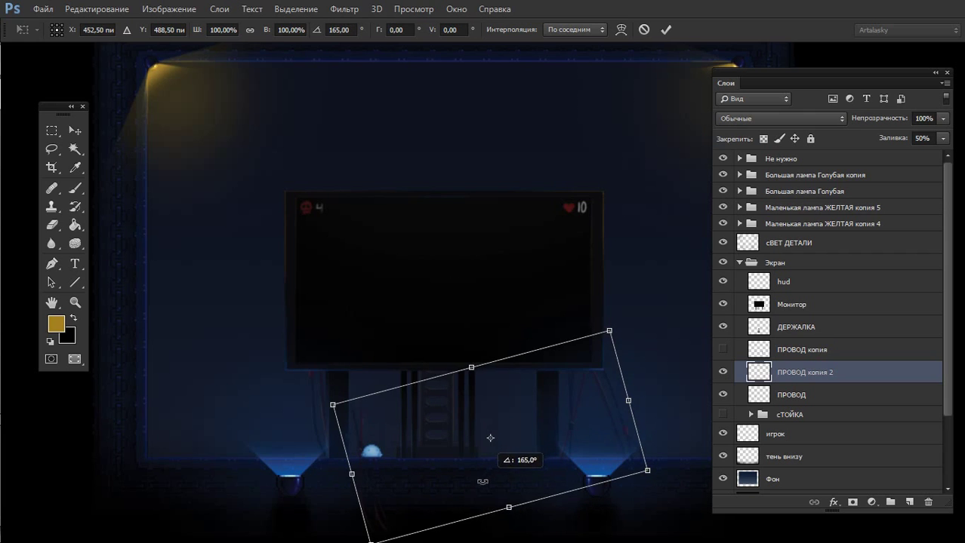
{"action": "left_click_drag", "start_coordinate": [505, 356], "coordinate": [485, 459]}
{"action": "key", "text": "Return"}
{"action": "key", "text": "Return"}
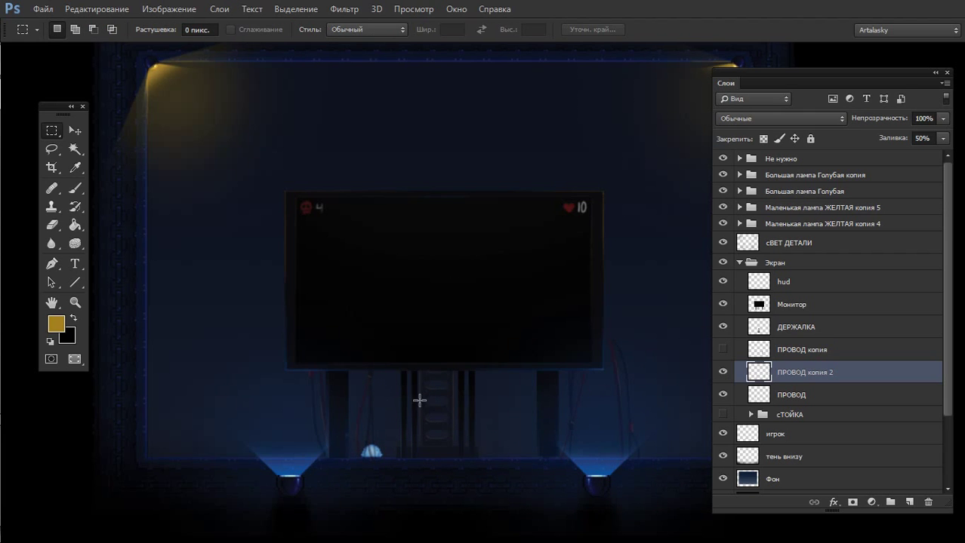
{"action": "left_click_drag", "start_coordinate": [581, 302], "coordinate": [667, 491]}
{"action": "left_click_drag", "start_coordinate": [629, 442], "coordinate": [538, 367]}
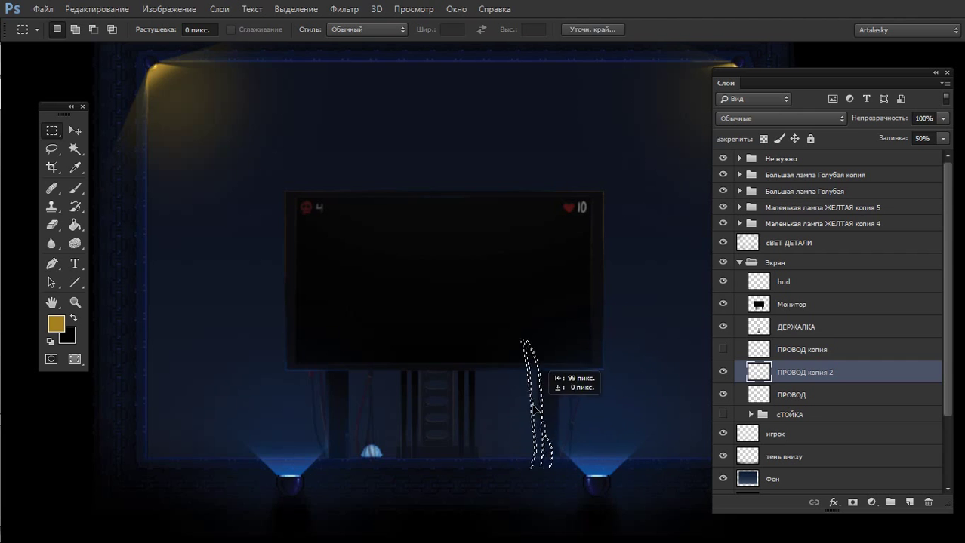
{"action": "key", "text": "ctrl+d"}
{"action": "key", "text": "ctrl+t"}
{"action": "left_click_drag", "start_coordinate": [499, 295], "coordinate": [523, 313]}
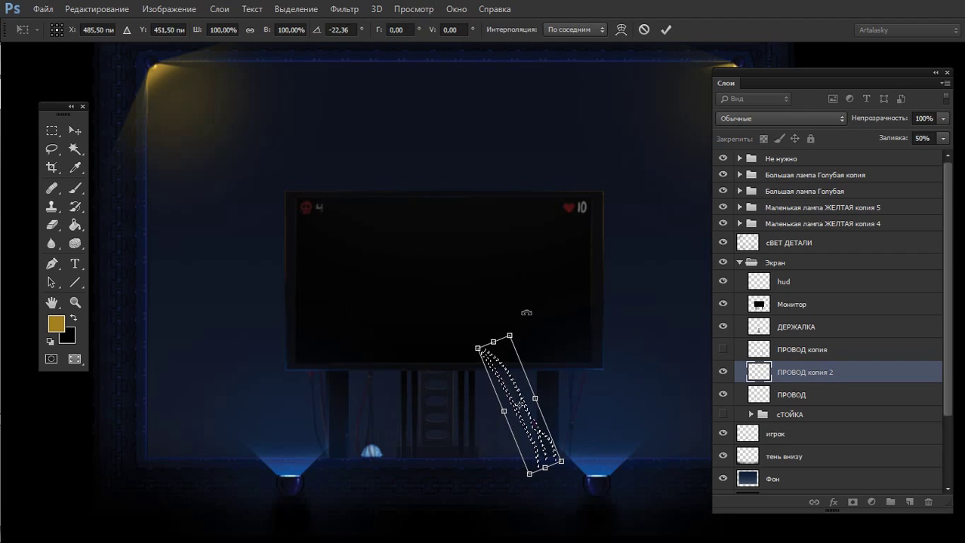
{"action": "key", "text": "Return"}
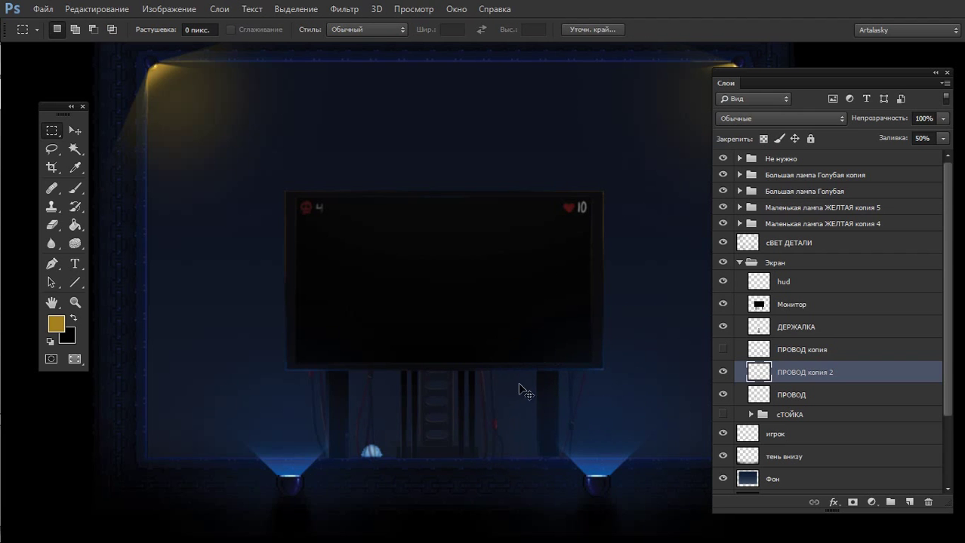
{"action": "left_click_drag", "start_coordinate": [510, 417], "coordinate": [513, 418]}
{"action": "key", "text": "ctrl+d"}
{"action": "key", "text": "ctrl+z"}
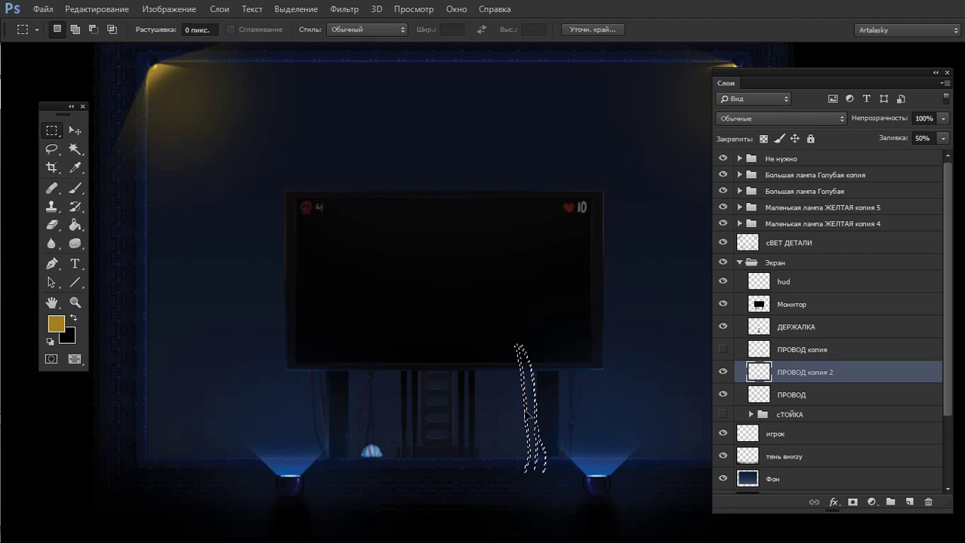
{"action": "left_click", "coordinate": [596, 474]}
{"action": "scroll", "coordinate": [549, 435], "scroll_direction": "up", "scroll_amount": 1}
{"action": "mouse_move", "coordinate": [629, 448]}
{"action": "left_mouse_down"}
{"action": "mouse_move", "coordinate": [215, 422]}
{"action": "mouse_move", "coordinate": [147, 402]}
{"action": "left_mouse_up"}
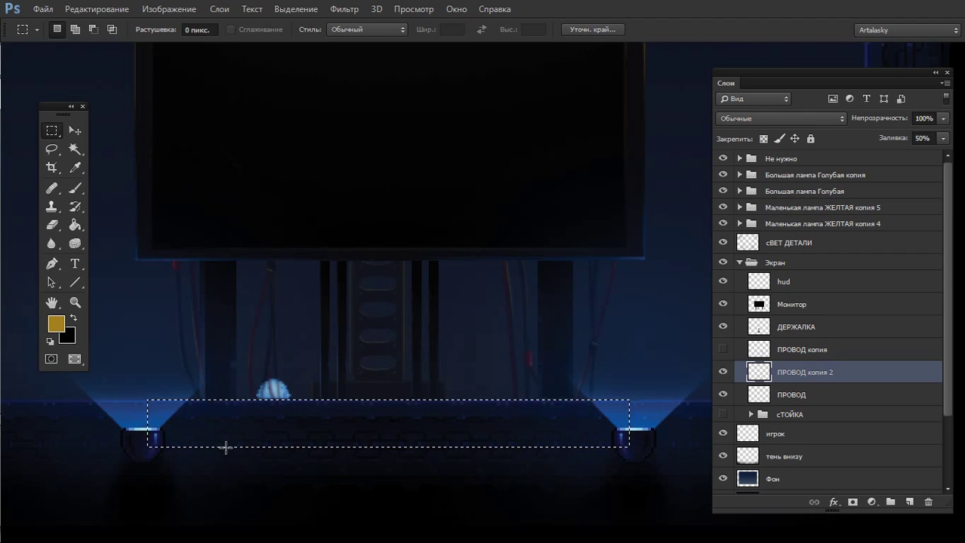
{"action": "left_click", "coordinate": [240, 448]}
Delete the extra wire copy and nudge the ДЕРЖАЛКА holder a few pixels left
{"action": "key", "text": "Delete"}
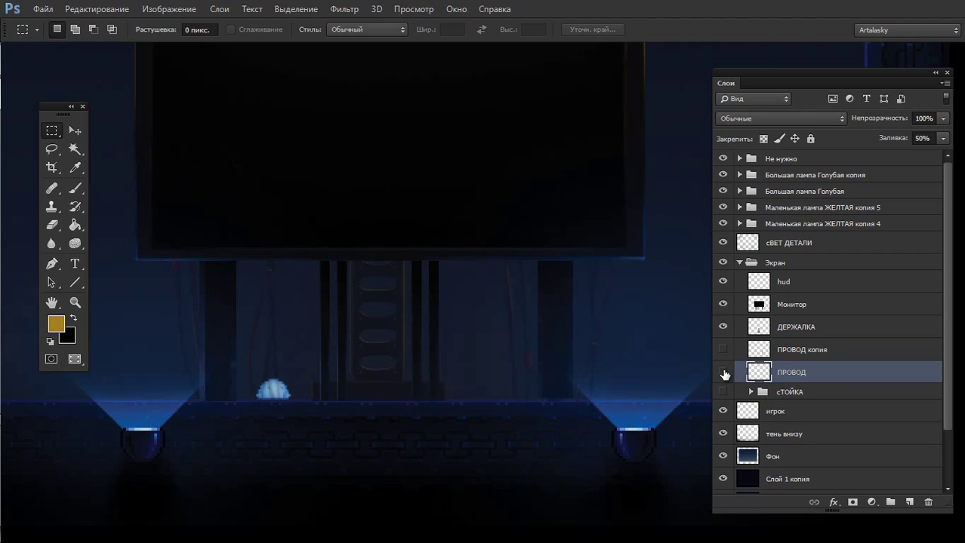
{"action": "left_click", "coordinate": [756, 324]}
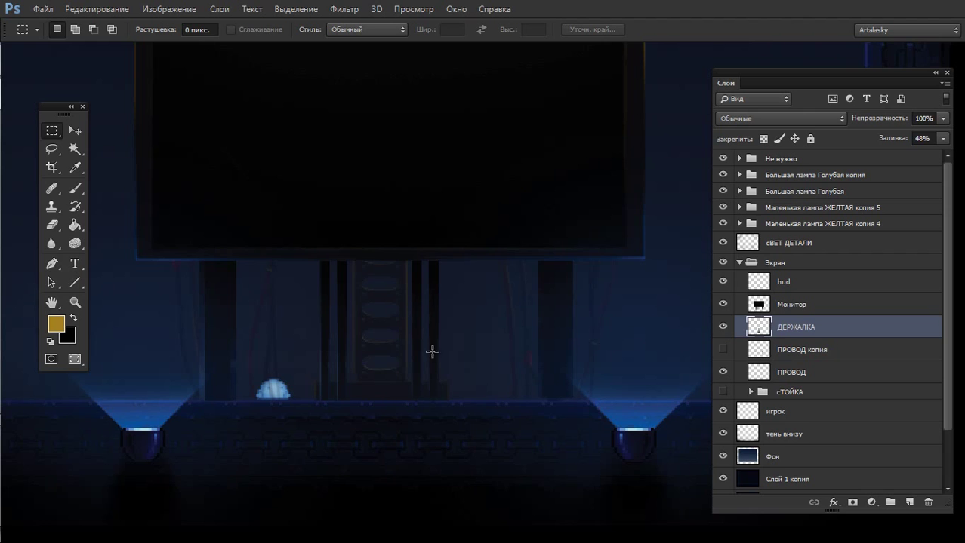
{"action": "scroll", "coordinate": [432, 351], "scroll_direction": "up", "scroll_amount": 1}
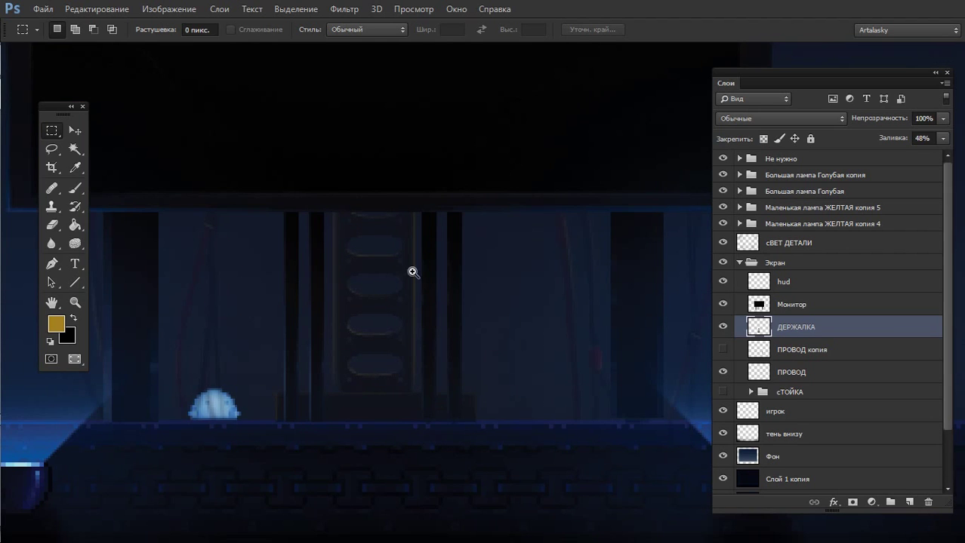
{"action": "scroll", "coordinate": [415, 284], "scroll_direction": "up", "scroll_amount": 1}
{"action": "scroll", "coordinate": [449, 323], "scroll_direction": "up", "scroll_amount": 1}
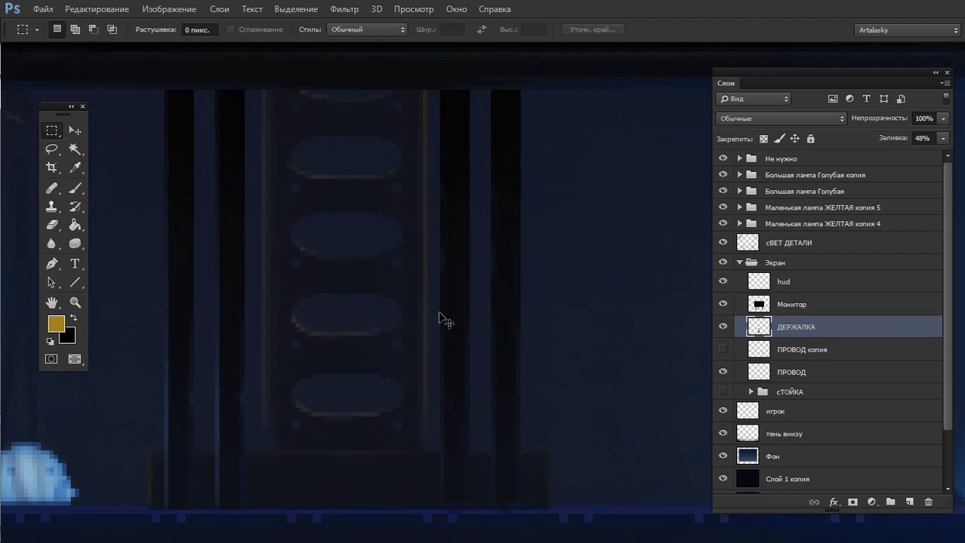
{"action": "key", "text": "ctrl+Left"}
{"action": "key", "text": "ctrl+Left"}
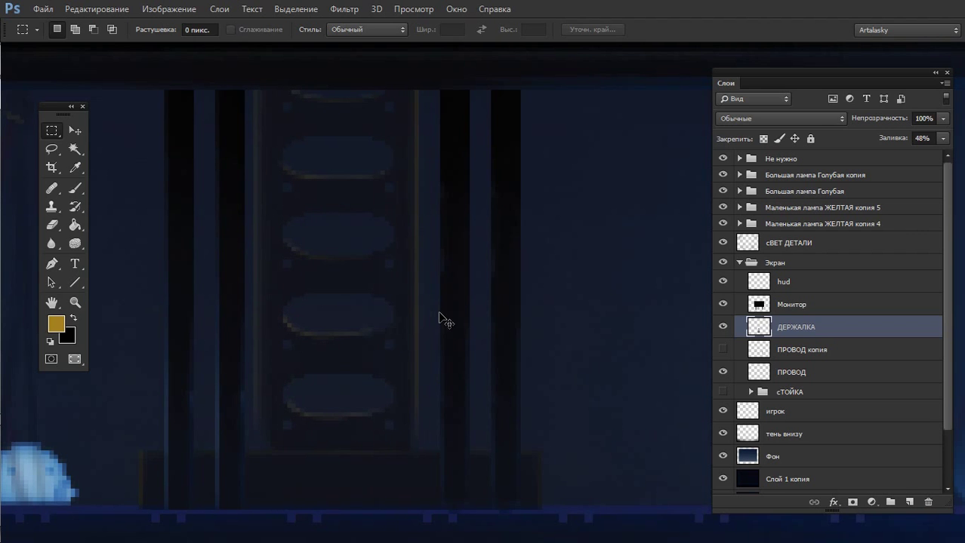
{"action": "scroll", "coordinate": [434, 234], "scroll_direction": "down", "scroll_amount": 1}
{"action": "scroll", "coordinate": [437, 248], "scroll_direction": "down", "scroll_amount": 1}
{"action": "scroll", "coordinate": [420, 291], "scroll_direction": "down", "scroll_amount": 1}
Marquee the bracket and drag it to sit just under the monitor
{"action": "mouse_move", "coordinate": [436, 404]}
{"action": "left_mouse_down"}
{"action": "mouse_move", "coordinate": [348, 360]}
{"action": "mouse_move", "coordinate": [291, 44]}
{"action": "left_mouse_up"}
{"action": "scroll", "coordinate": [209, 344], "scroll_direction": "up", "scroll_amount": 5}
{"action": "scroll", "coordinate": [518, 352], "scroll_direction": "down", "scroll_amount": 1}
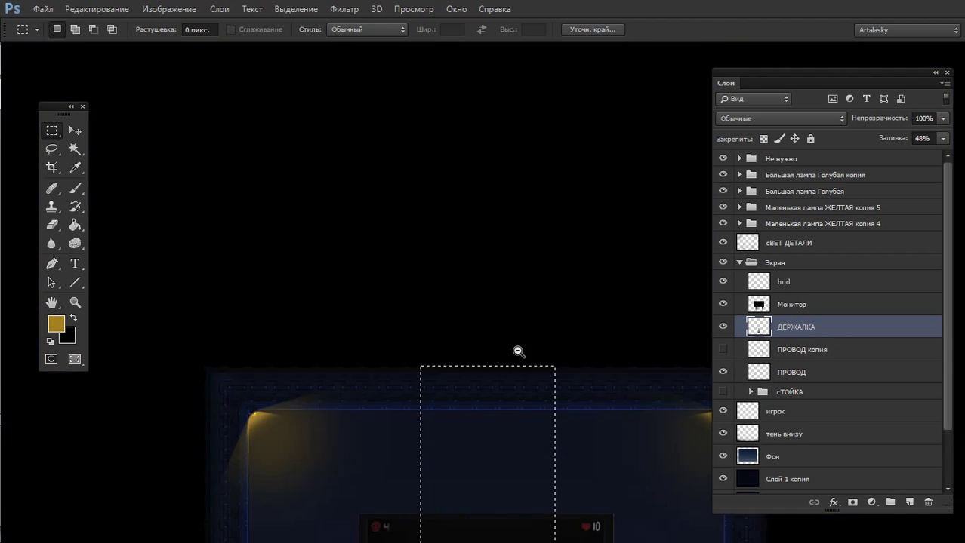
{"action": "scroll", "coordinate": [518, 352], "scroll_direction": "up", "scroll_amount": 2}
{"action": "scroll", "coordinate": [485, 345], "scroll_direction": "down", "scroll_amount": 3}
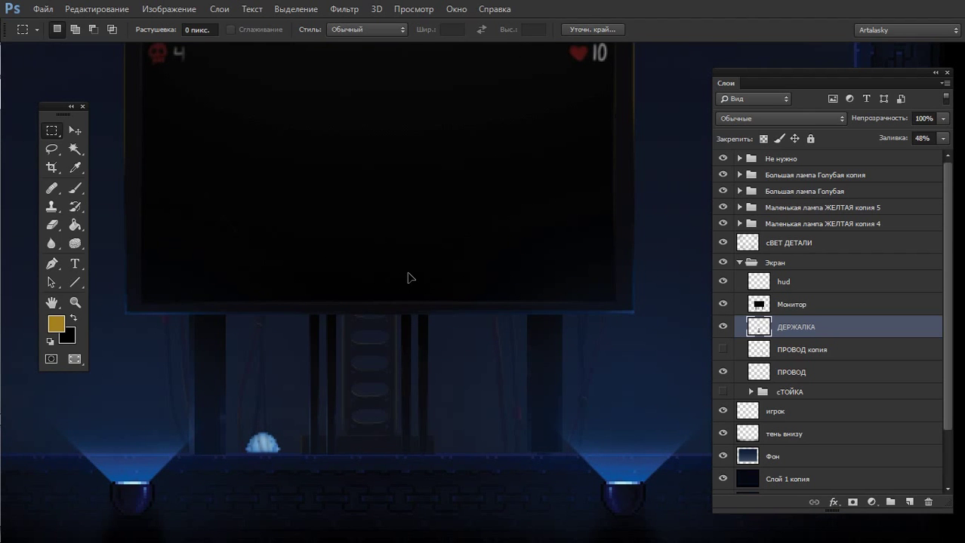
{"action": "left_click_drag", "start_coordinate": [551, 90], "coordinate": [228, 285]}
{"action": "left_click_drag", "start_coordinate": [483, 249], "coordinate": [536, 320]}
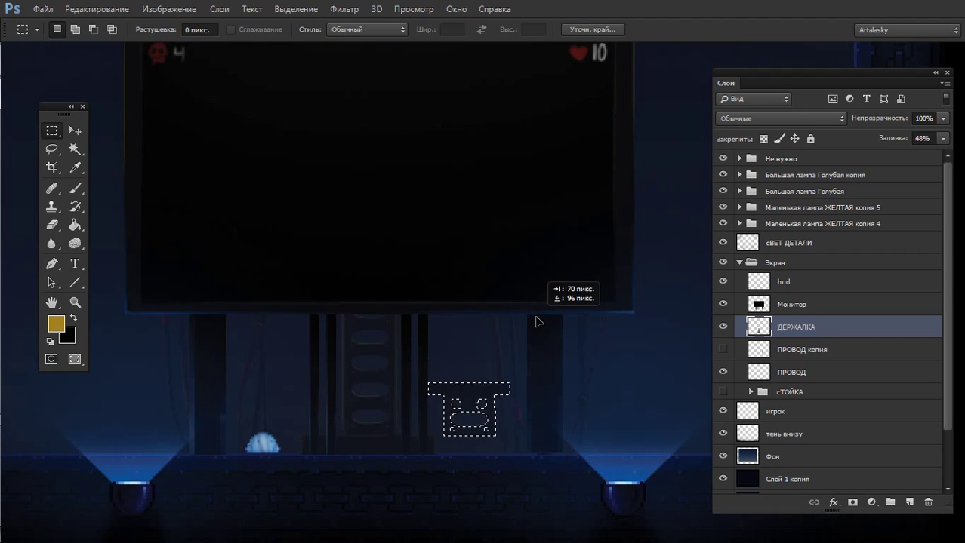
{"action": "left_click_drag", "start_coordinate": [491, 368], "coordinate": [495, 320]}
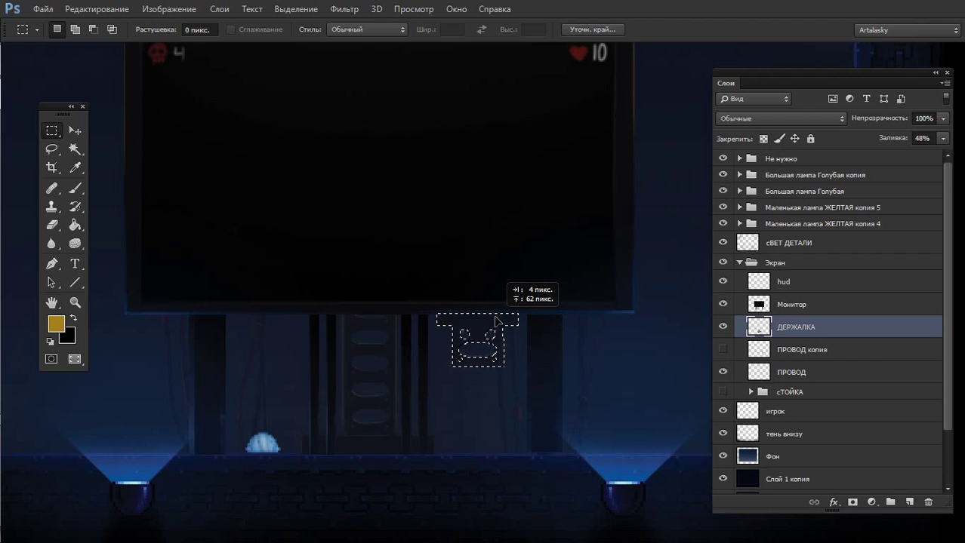
Shift the bracket left and down, step back that move, and deselect
{"action": "scroll", "coordinate": [516, 404], "scroll_direction": "down", "scroll_amount": 2}
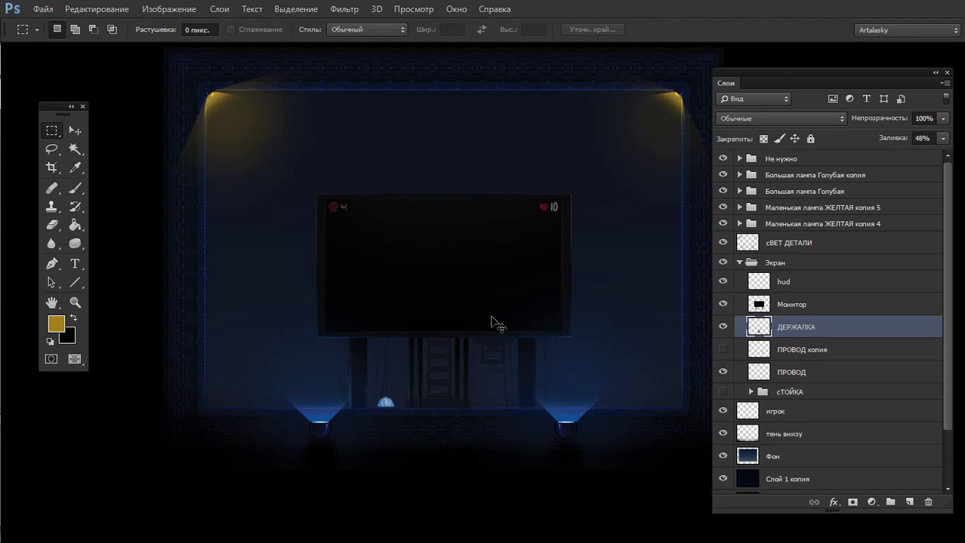
{"action": "scroll", "coordinate": [495, 323], "scroll_direction": "up", "scroll_amount": 2}
{"action": "left_click_drag", "start_coordinate": [459, 399], "coordinate": [287, 391]}
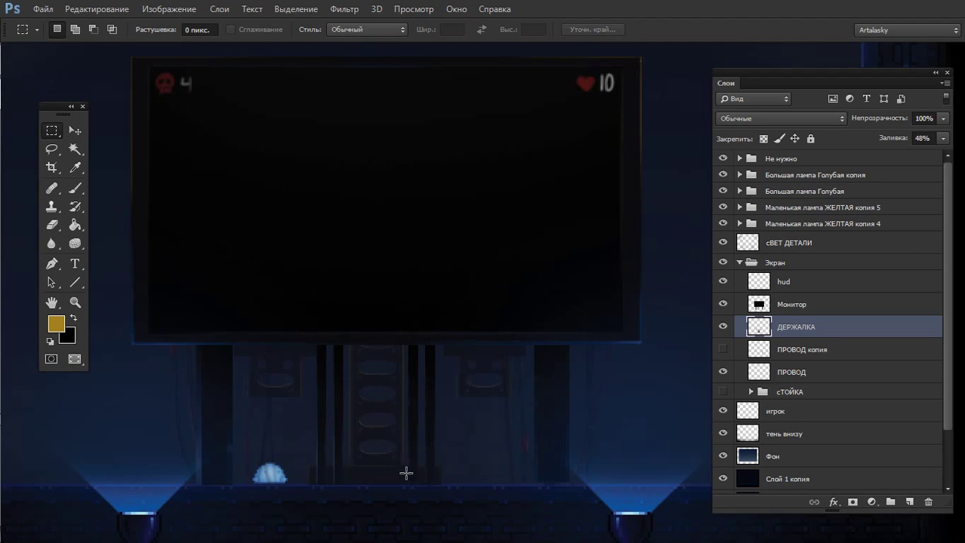
{"action": "scroll", "coordinate": [361, 429], "scroll_direction": "down", "scroll_amount": 2}
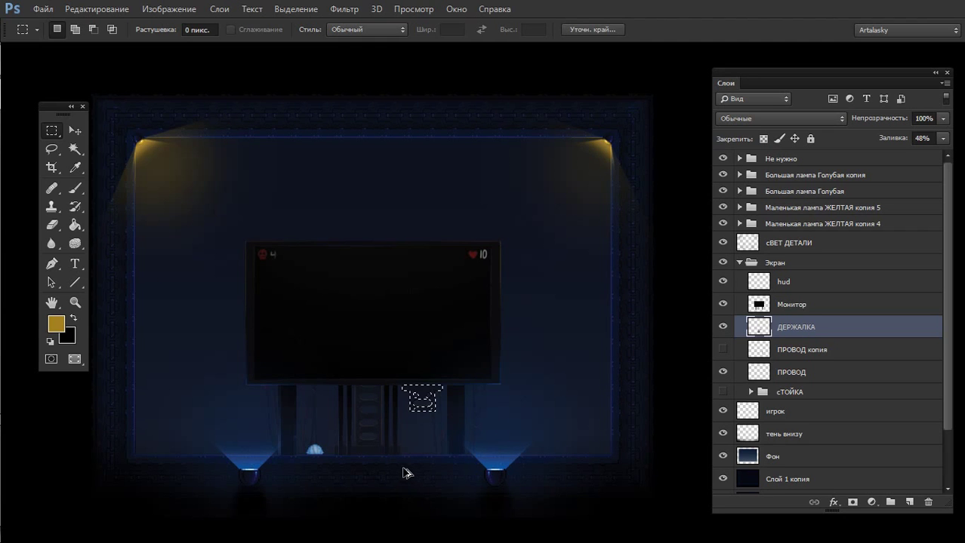
{"action": "key", "text": "ctrl+alt+z"}
{"action": "key", "text": "ctrl+alt+z"}
{"action": "key", "text": "ctrl+d"}
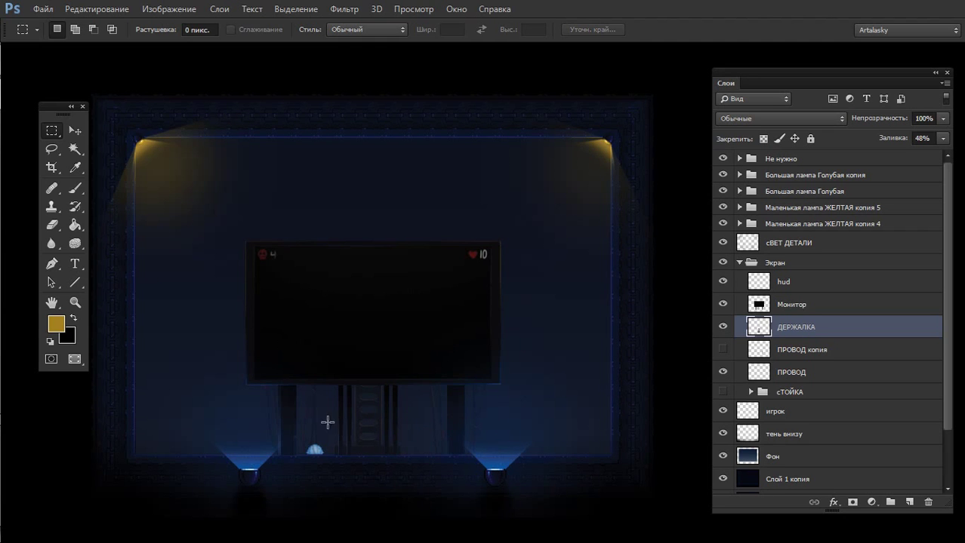
{"action": "scroll", "coordinate": [414, 345], "scroll_direction": "up", "scroll_amount": 3}
{"action": "scroll", "coordinate": [470, 282], "scroll_direction": "down", "scroll_amount": 1}
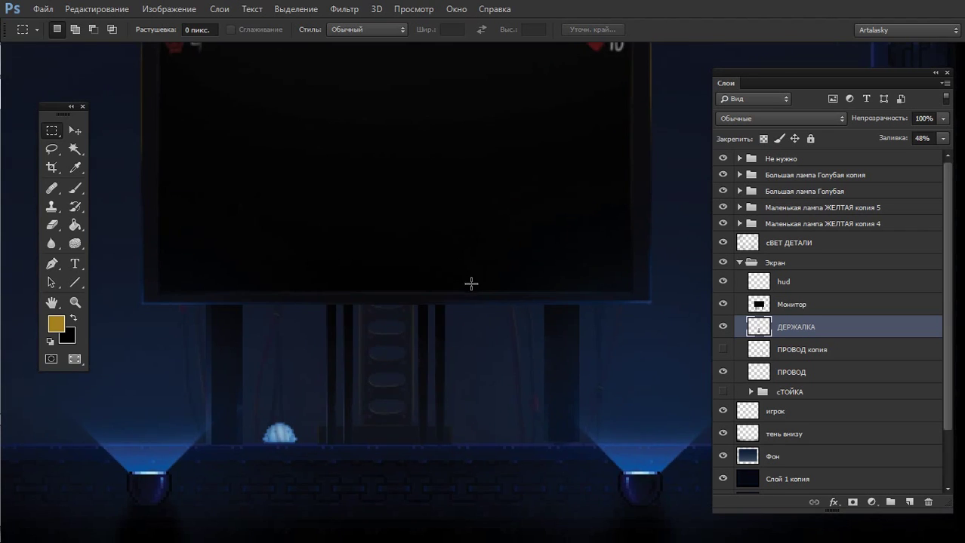
{"action": "scroll", "coordinate": [397, 289], "scroll_direction": "down", "scroll_amount": 5}
{"action": "scroll", "coordinate": [489, 306], "scroll_direction": "up", "scroll_amount": 2}
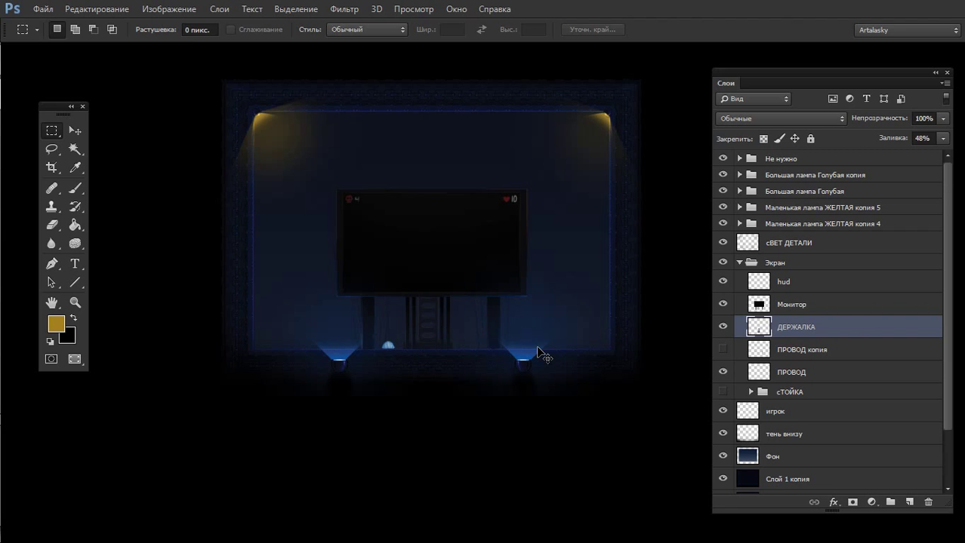
Drag ПРОВОД above ПРОВОД копия so it sits directly beneath ДЕРЖАЛКА
{"action": "left_click_drag", "start_coordinate": [800, 350], "coordinate": [800, 381]}
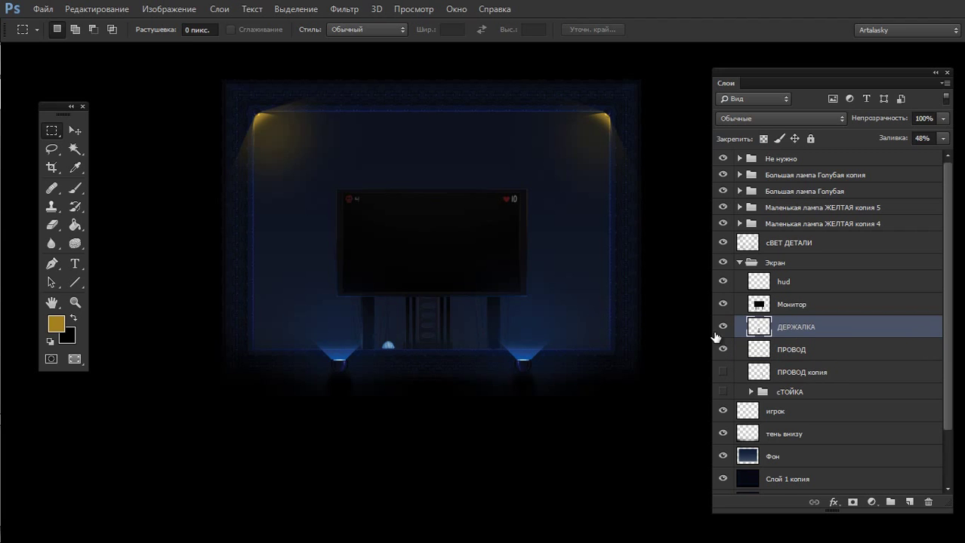